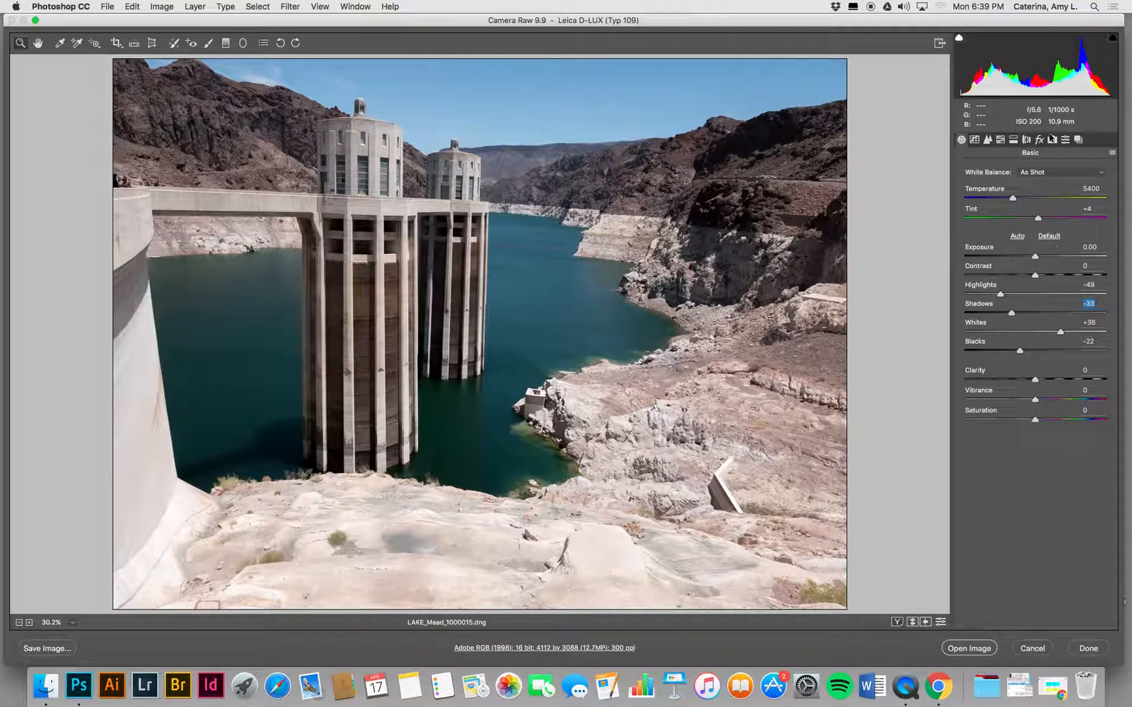
- Try a different white balance setting for the photo, with Temperature at 5850
left_click(1030, 174)
left_click(1032, 182)
left_click(1018, 199)
- Sample the white balance from the concrete bridge and fine-tune the Temperature to 5150
key("i")
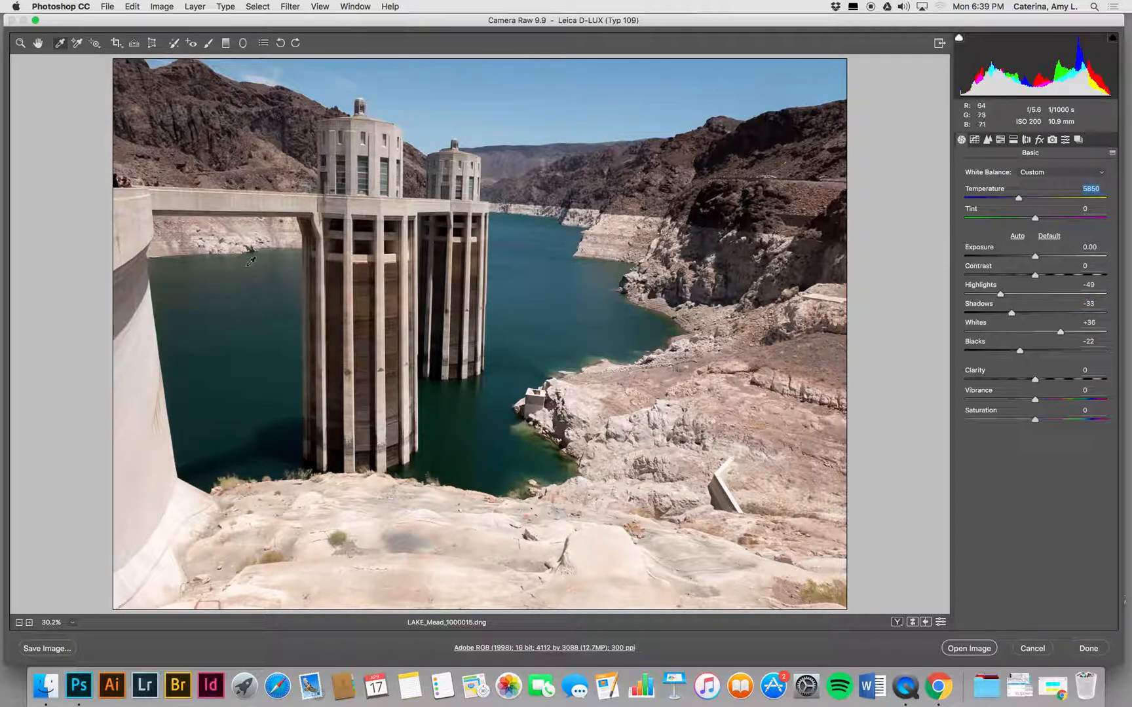
left_click(264, 200)
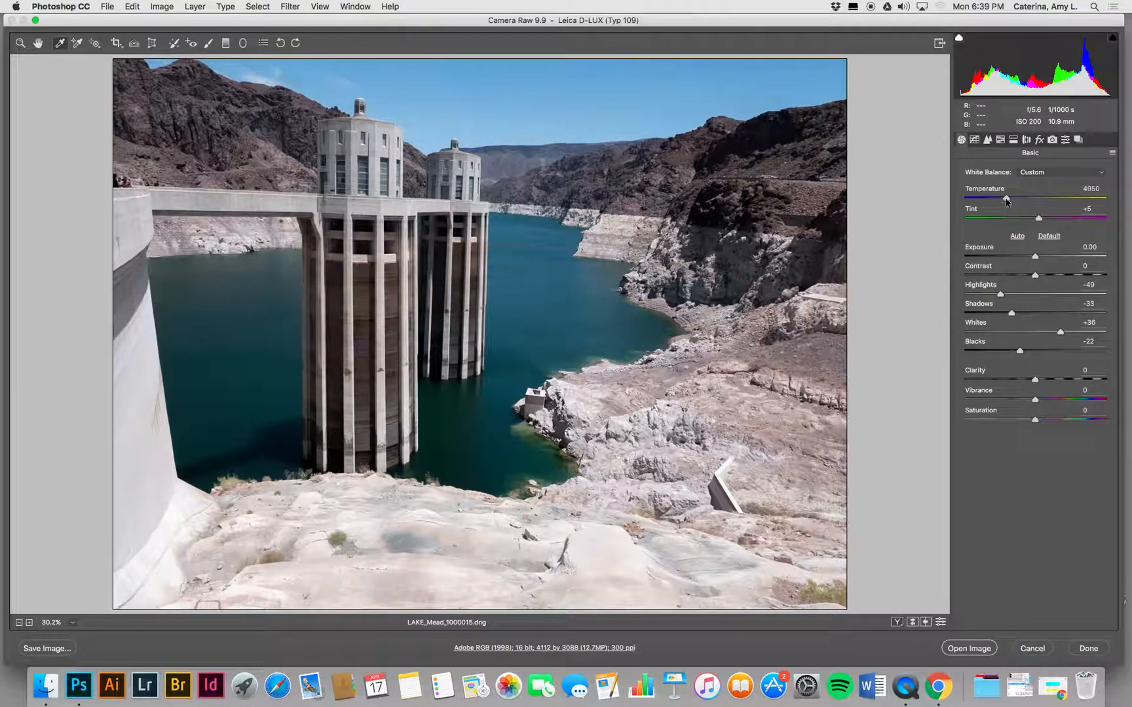
left_click_drag(1007, 200, 1009, 201)
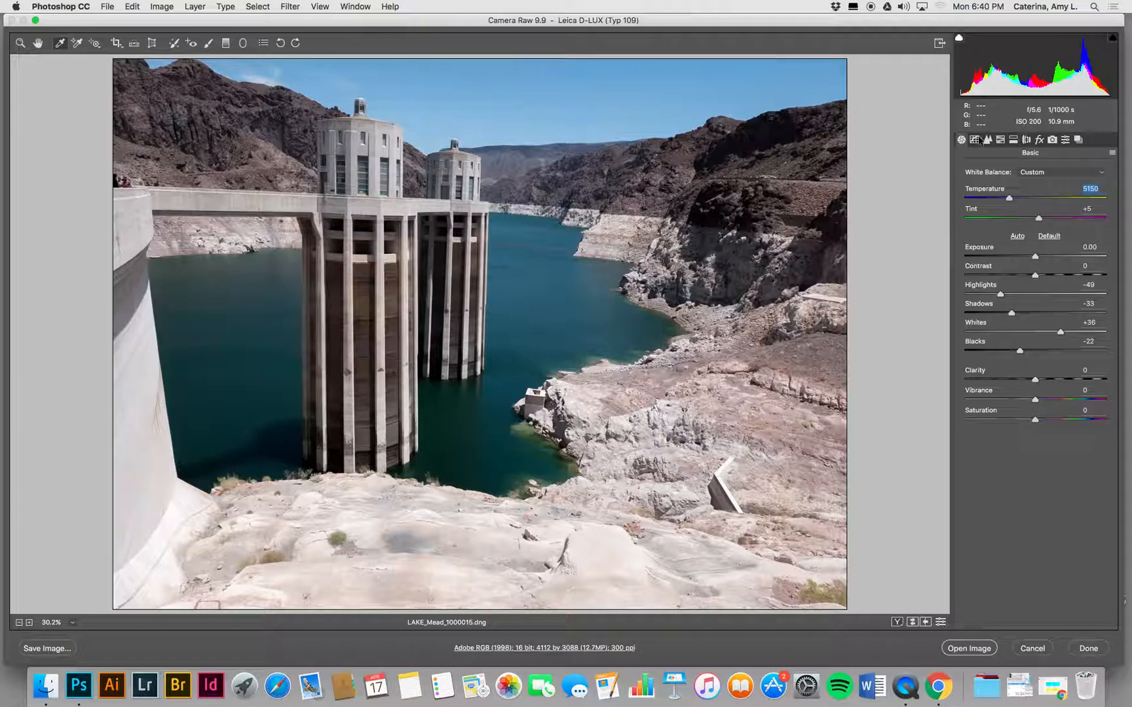
- Turn on Remove Chromatic Aberration and Enable Profile Corrections, and choose Leica M as the lens profile make
left_click(976, 140)
left_click(987, 140)
left_click(1001, 140)
left_click(1026, 139)
left_click(1012, 203)
left_click(1010, 191)
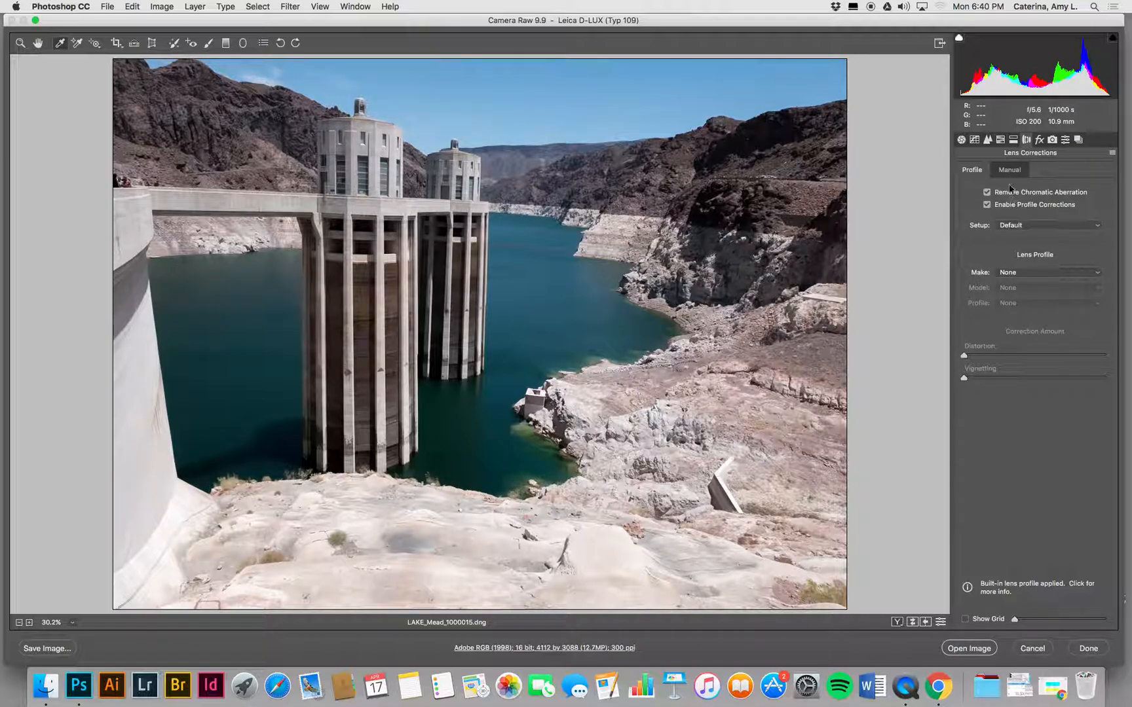
left_click(1026, 272)
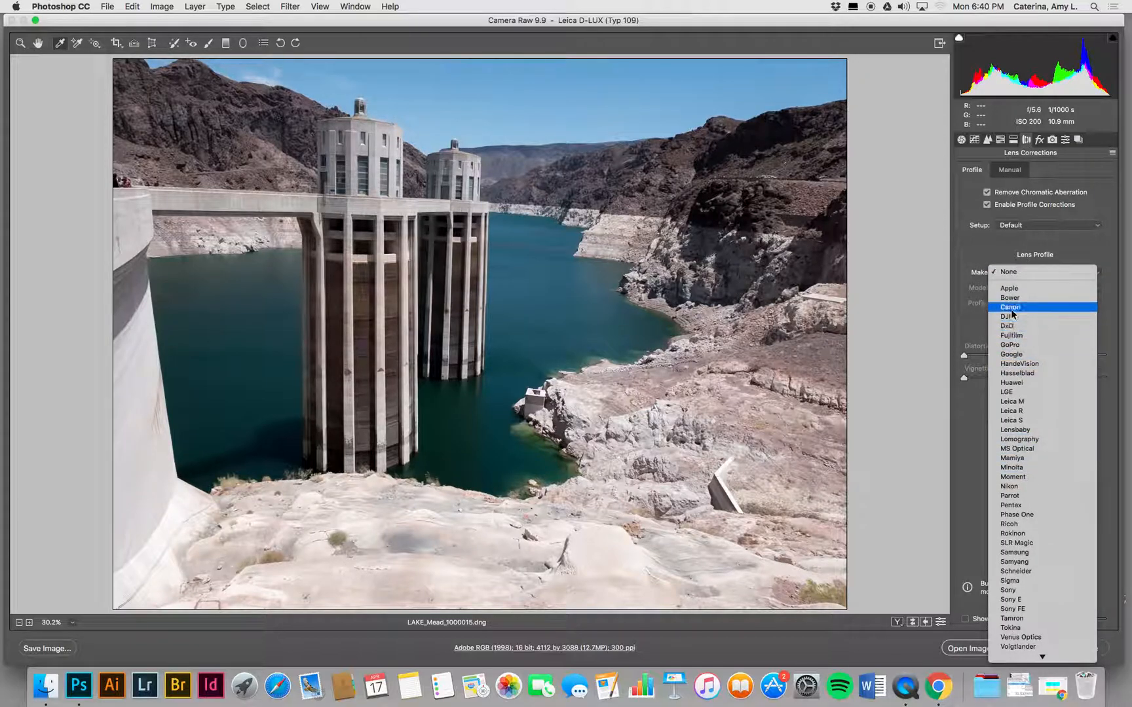
left_click(1027, 401)
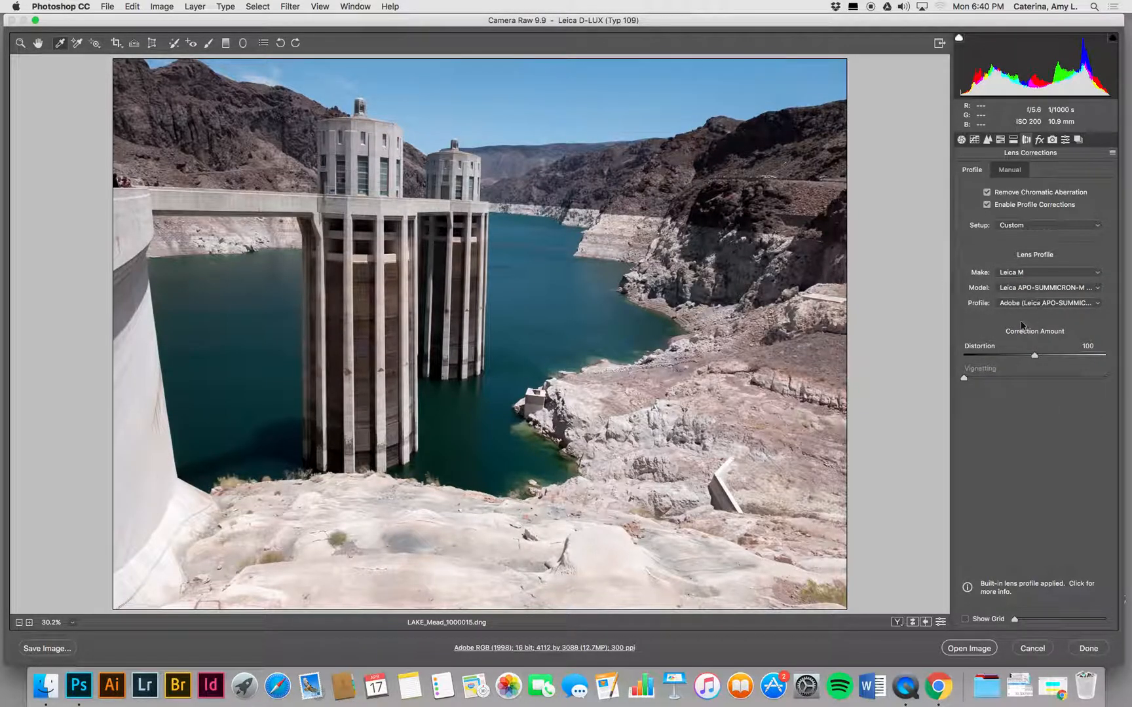
- Compare the Level, Vertical and Full Upright perspective corrections, and apply the Auto correction to the photo
left_click(154, 43)
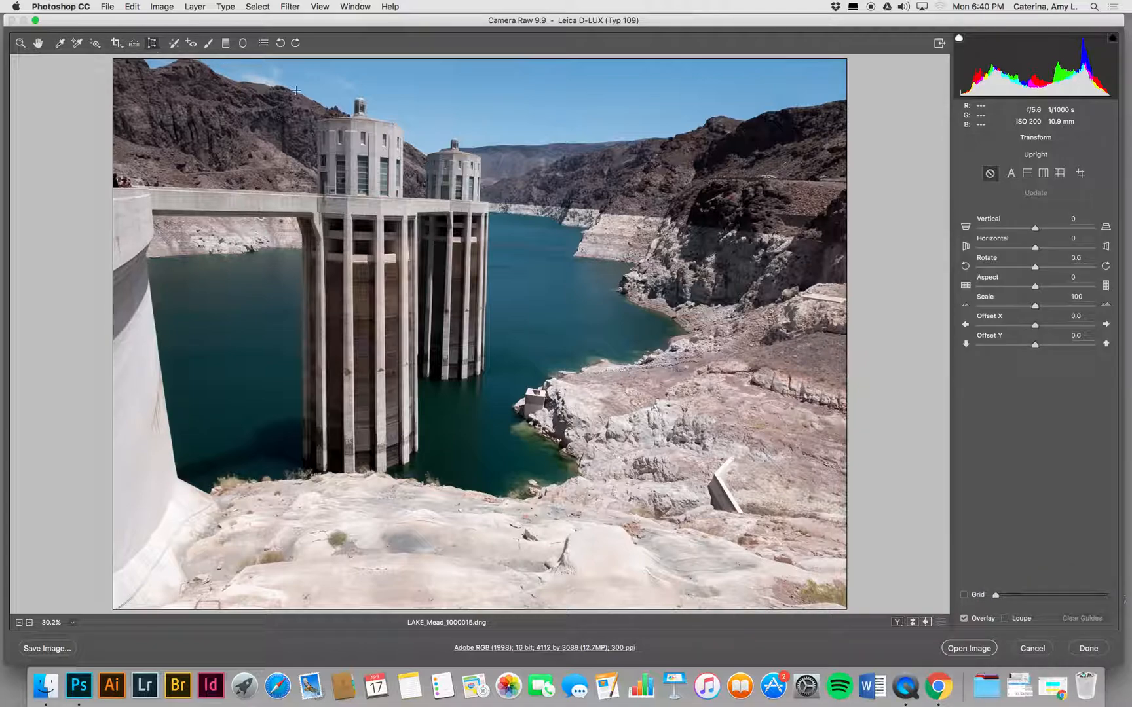
left_click(1028, 172)
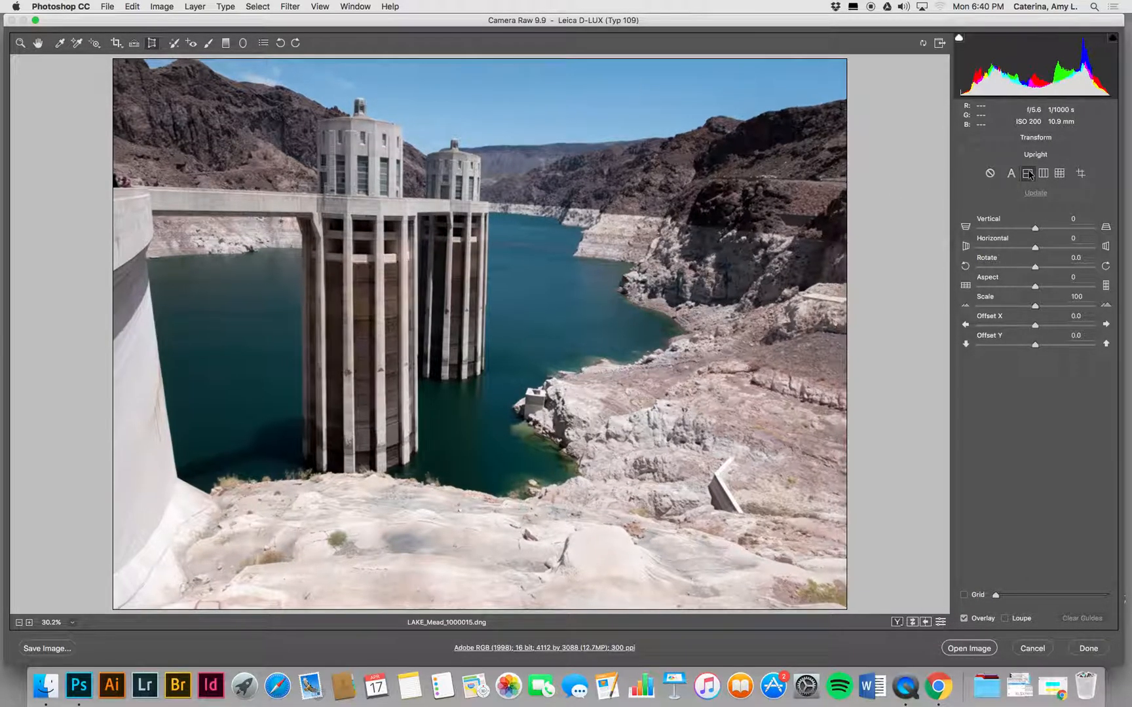
left_click(1047, 173)
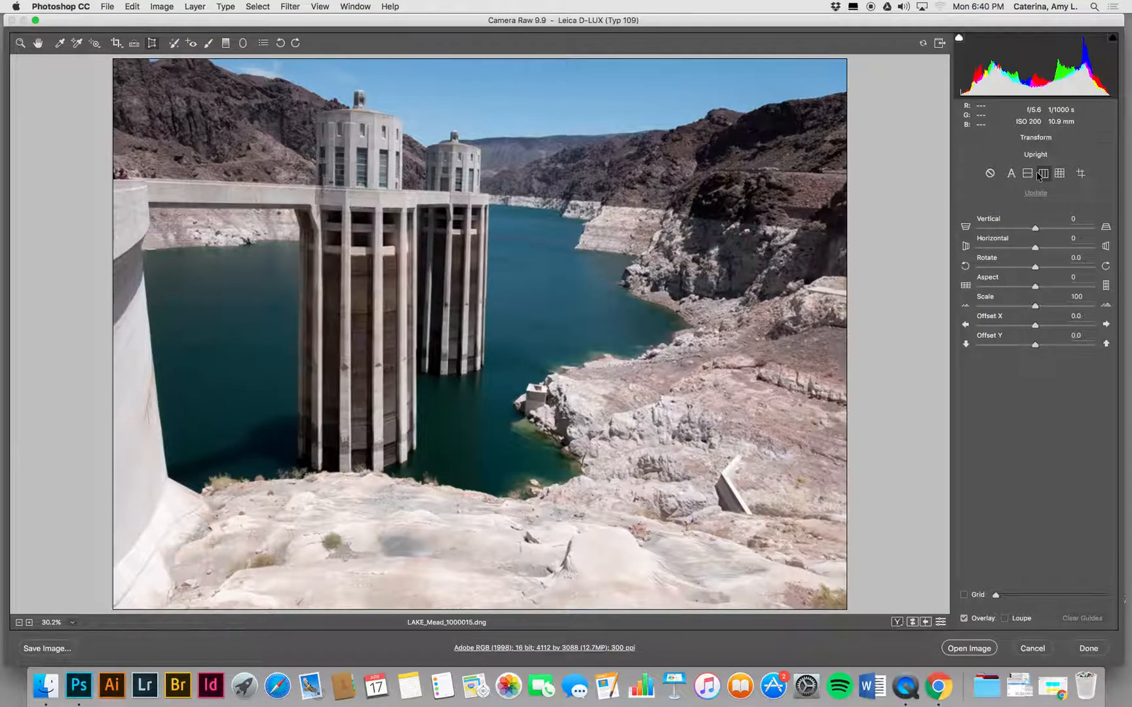
left_click(1061, 174)
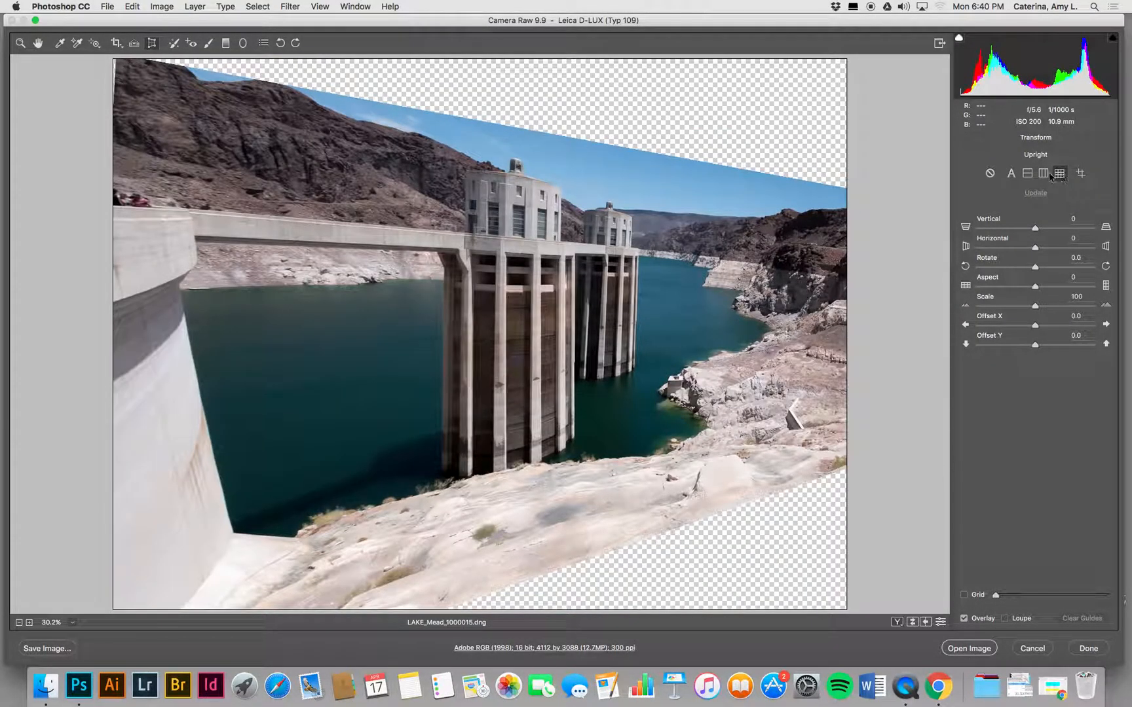
left_click(1012, 174)
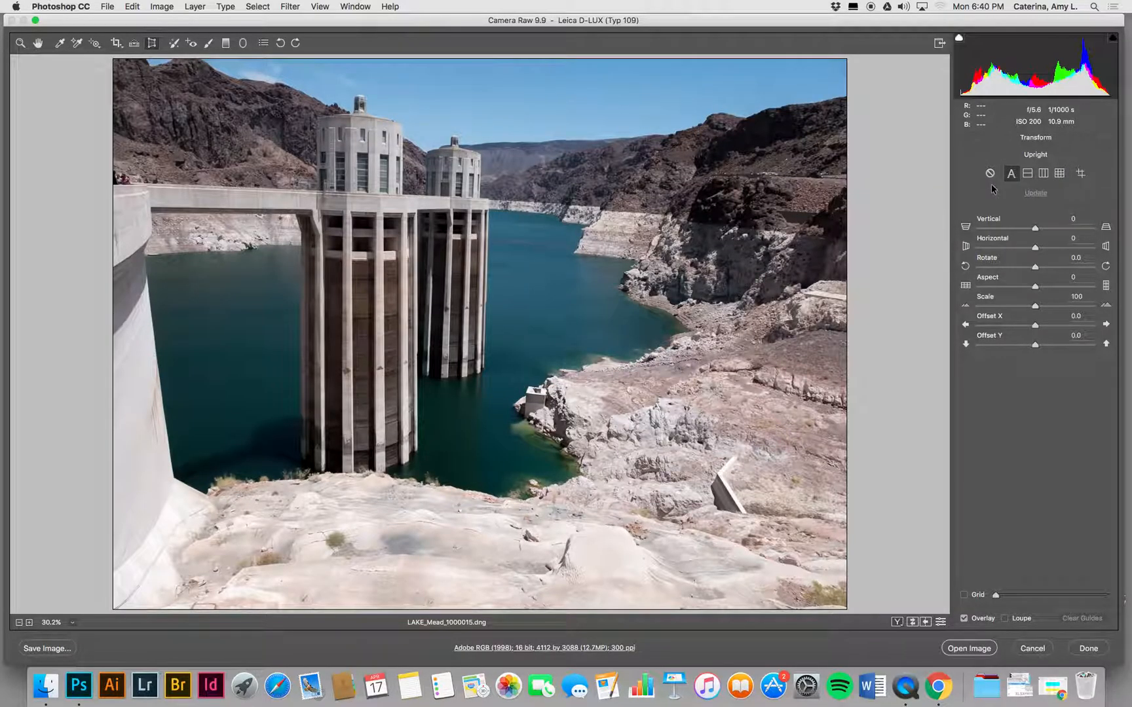
left_click(990, 174)
left_click(1012, 173)
- Try manual transforms of Vertical -2 and Horizontal +5, and reset them by reapplying Auto Upright
left_click_drag(1036, 228, 1033, 228)
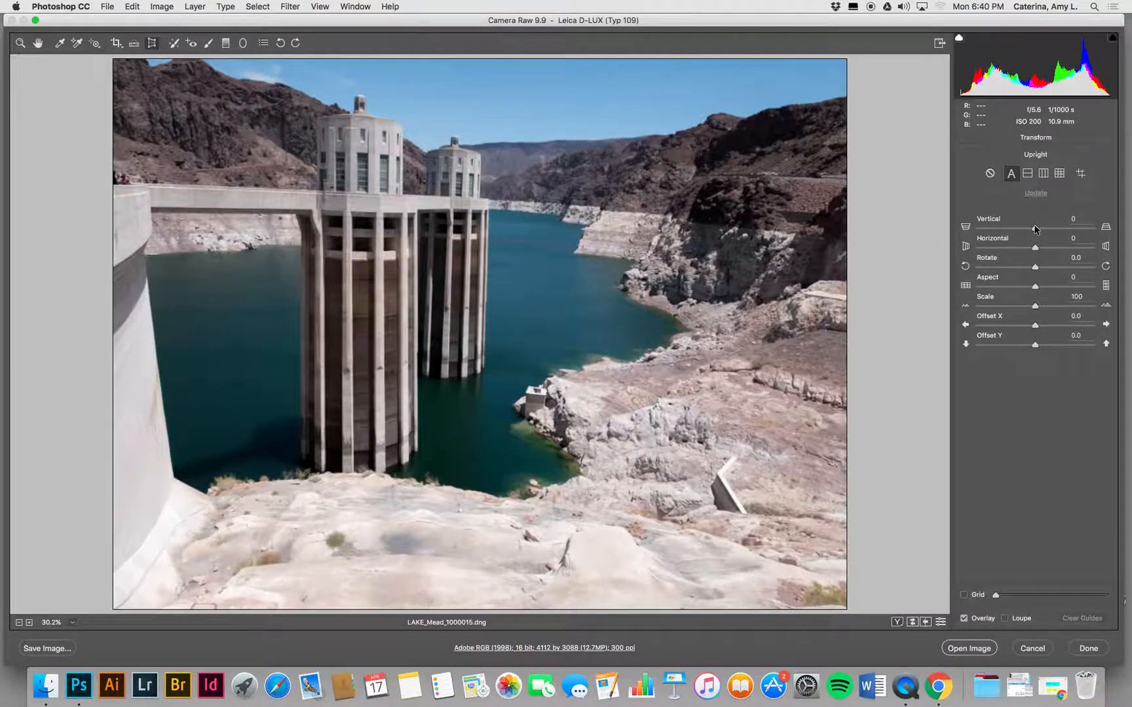
left_click_drag(1038, 273, 1040, 272)
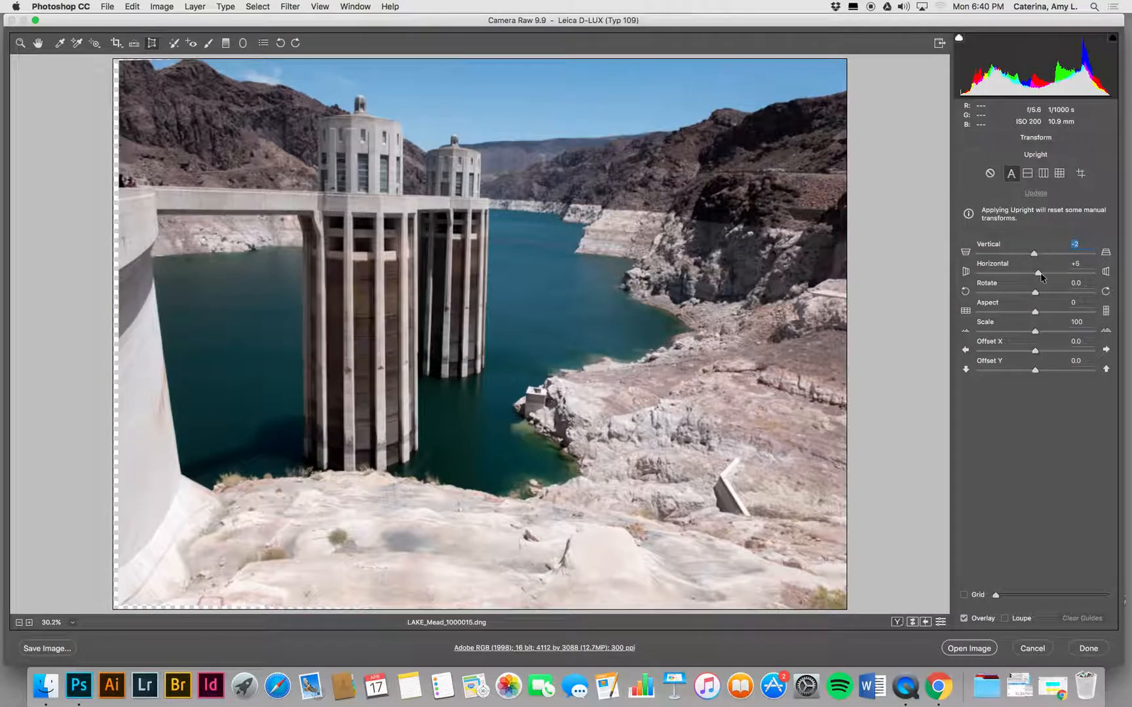
left_click(996, 174)
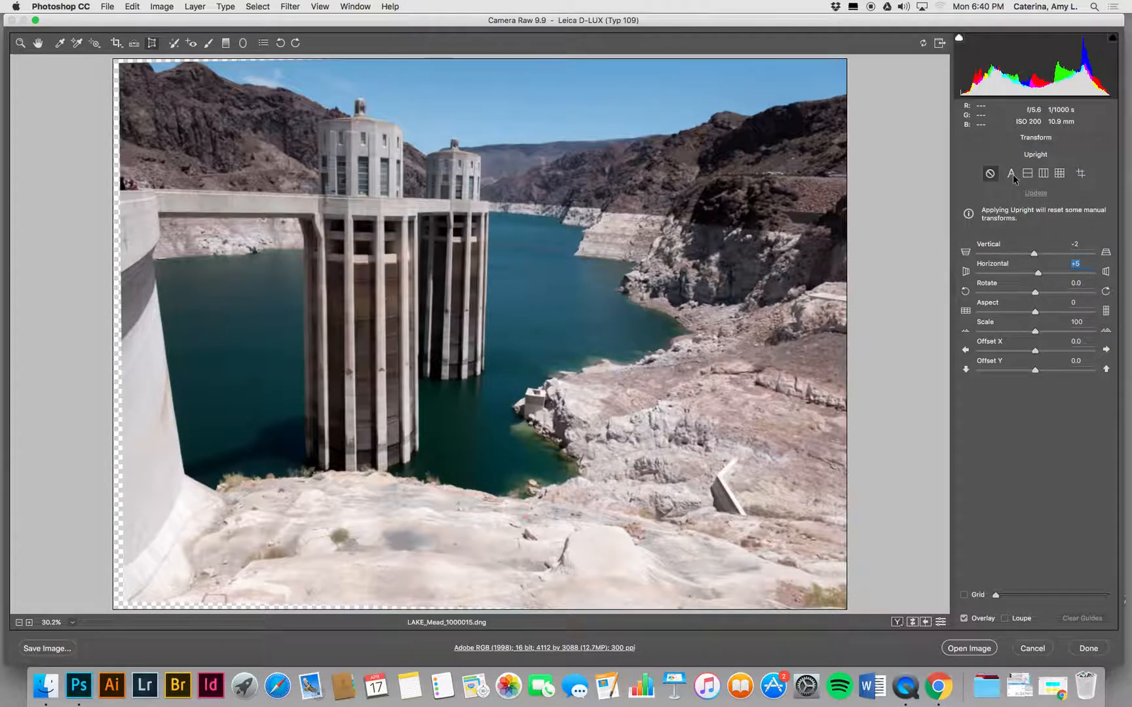
left_click(1012, 173)
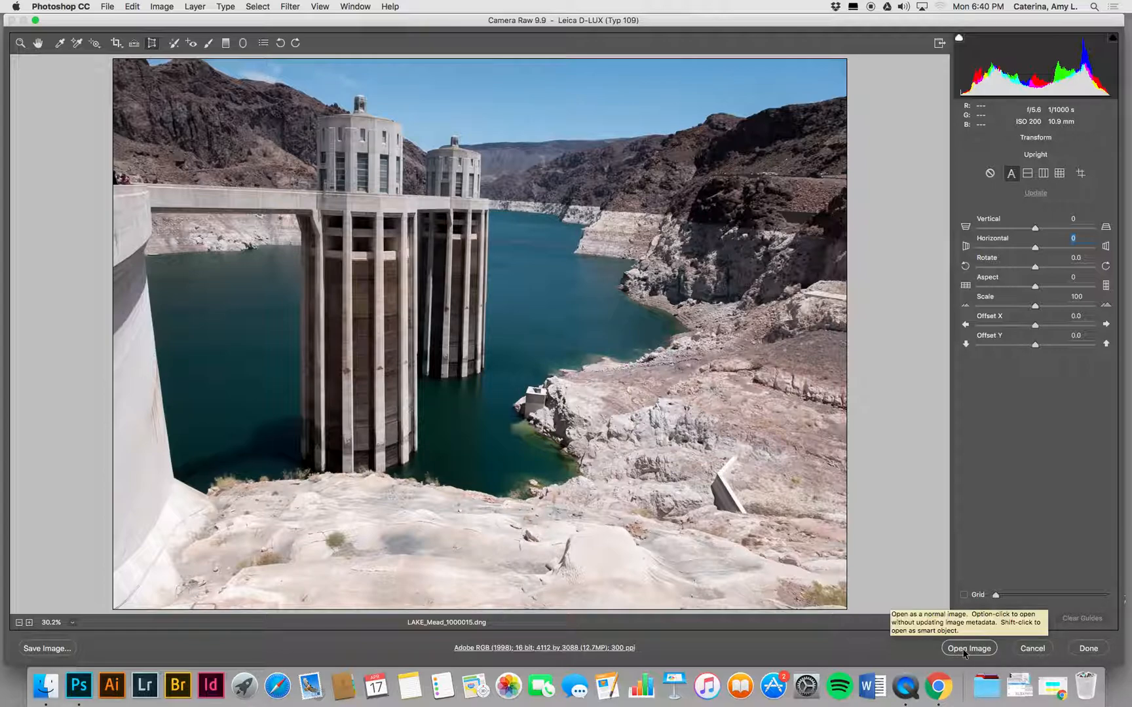
- Open the corrected raw photo in Photoshop as a smart object and move the Layers panel clear of the image
key("shift")
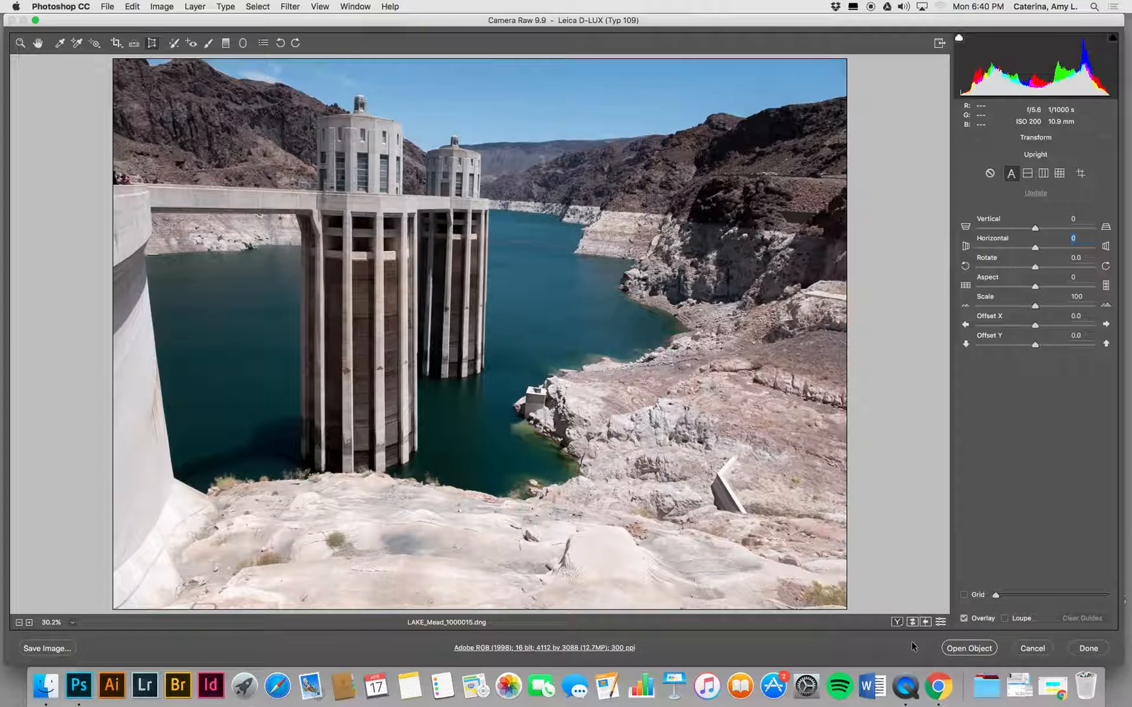
left_click(957, 647, "shift")
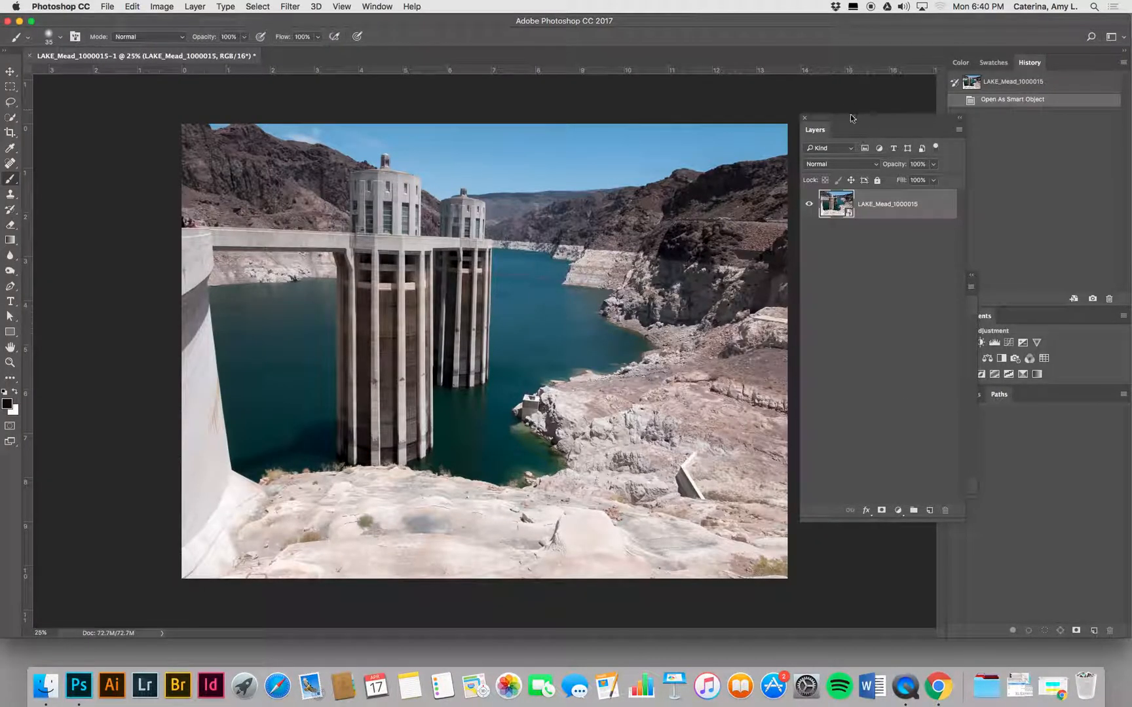
left_click_drag(851, 118, 884, 156)
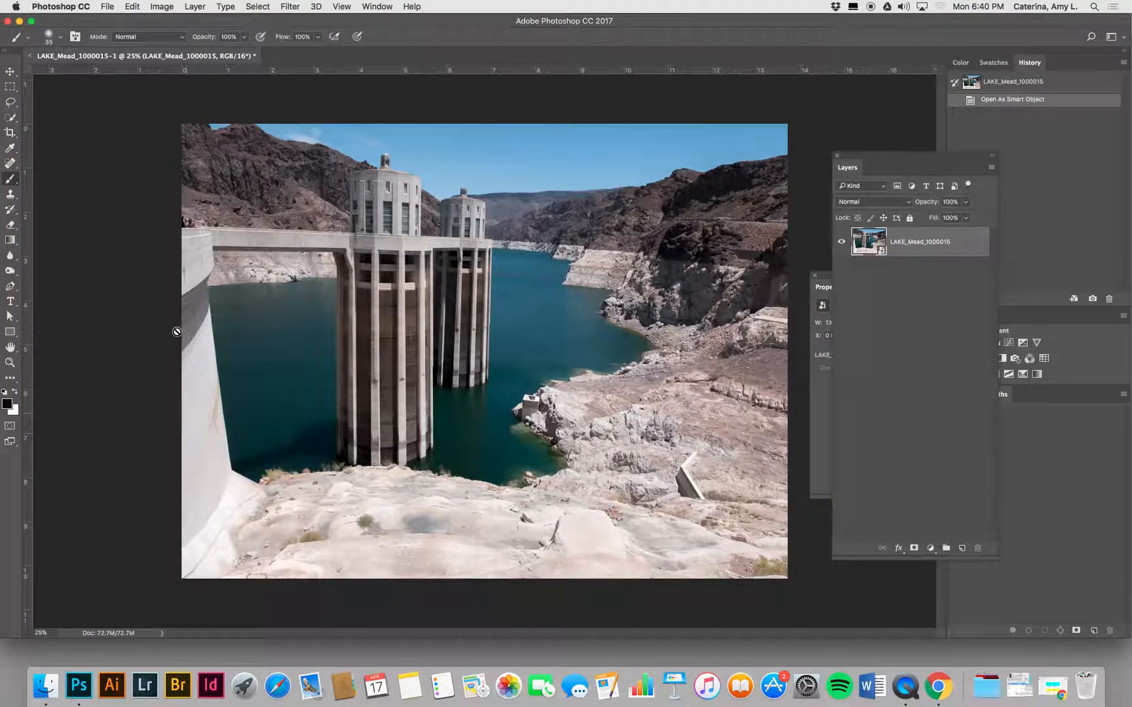
- Add a new empty layer above the photo layer
left_click(961, 548)
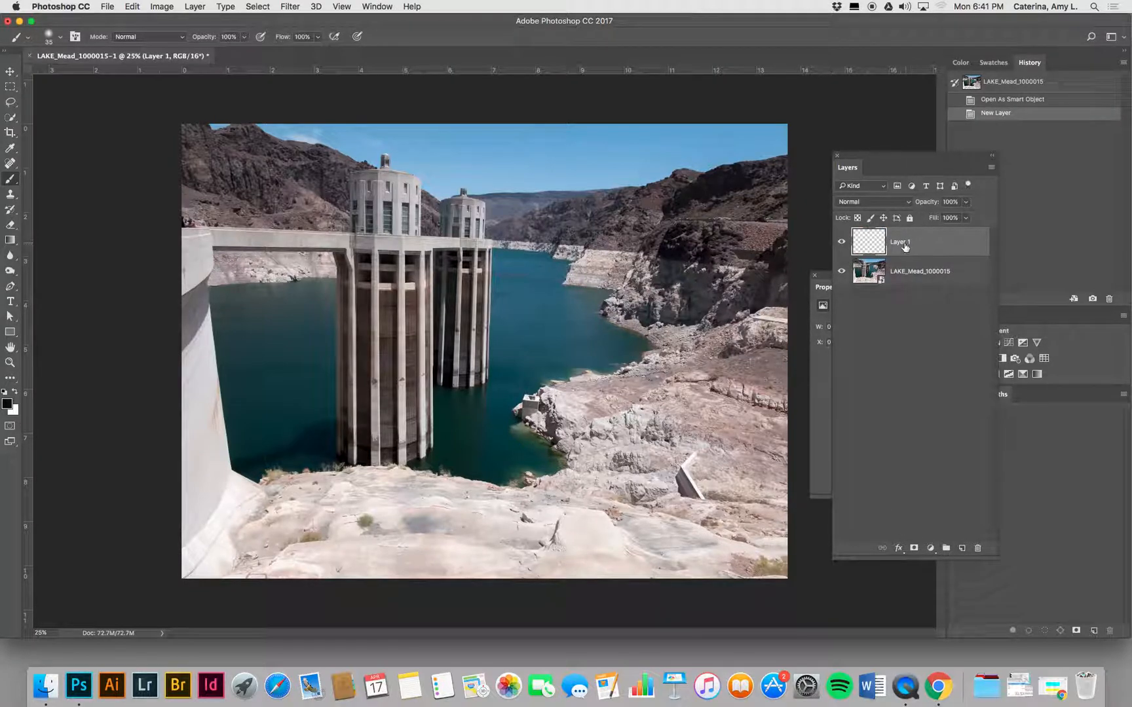
left_click(195, 6)
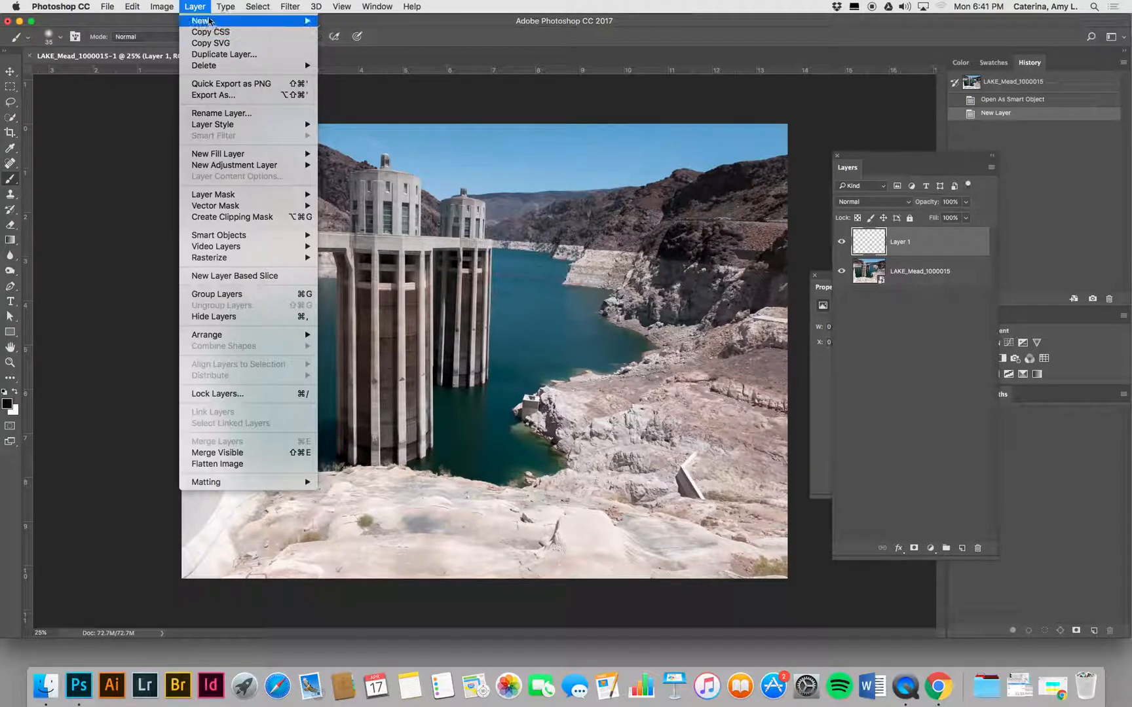
mouse_move(200, 20)
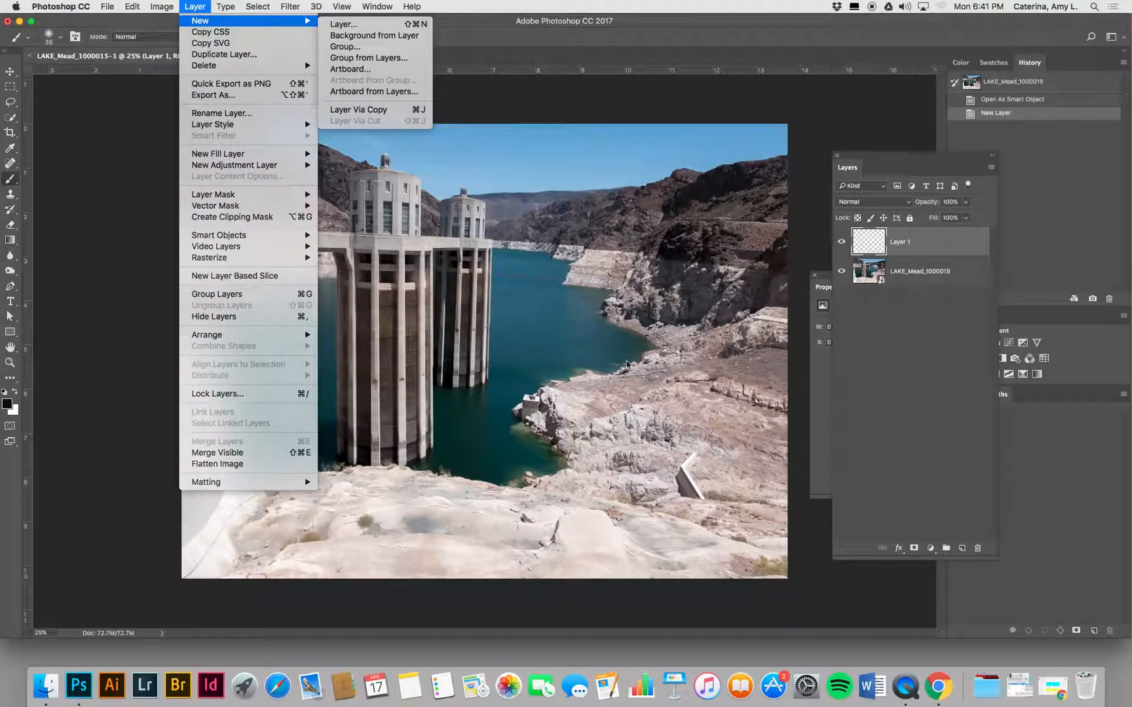
left_click(526, 48)
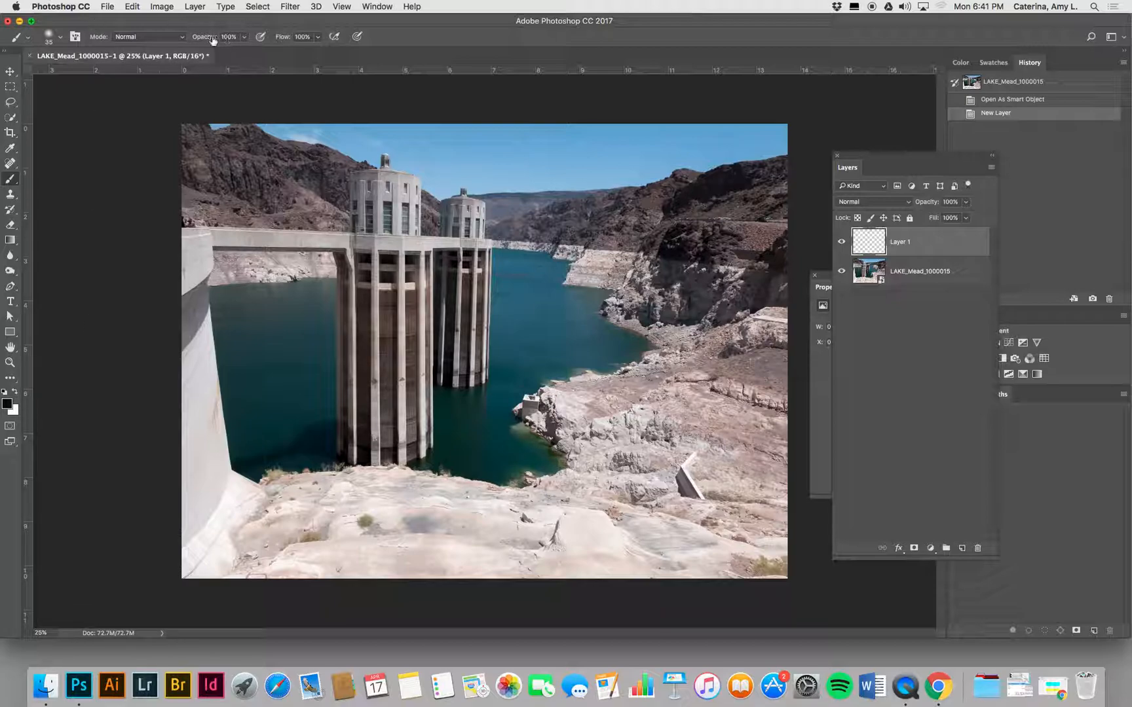
- Paint black over the dam wall and the foreground rocks on the new layer with a soft 700 px brush
left_click(61, 37)
left_click_drag(93, 98, 82, 99)
key("Return")
key("bracketright")
key("bracketright")
key("bracketright")
key("bracketright")
key("bracketright")
key("bracketright")
key("bracketright")
key("bracketright")
mouse_move(416, 520)
left_mouse_down()
mouse_move(286, 524)
mouse_move(746, 531)
mouse_move(344, 560)
mouse_move(197, 482)
mouse_move(187, 386)
mouse_move(197, 242)
mouse_move(159, 266)
mouse_move(177, 410)
mouse_move(198, 489)
mouse_move(222, 518)
mouse_move(189, 581)
left_mouse_up()
left_click_drag(774, 562, 794, 561)
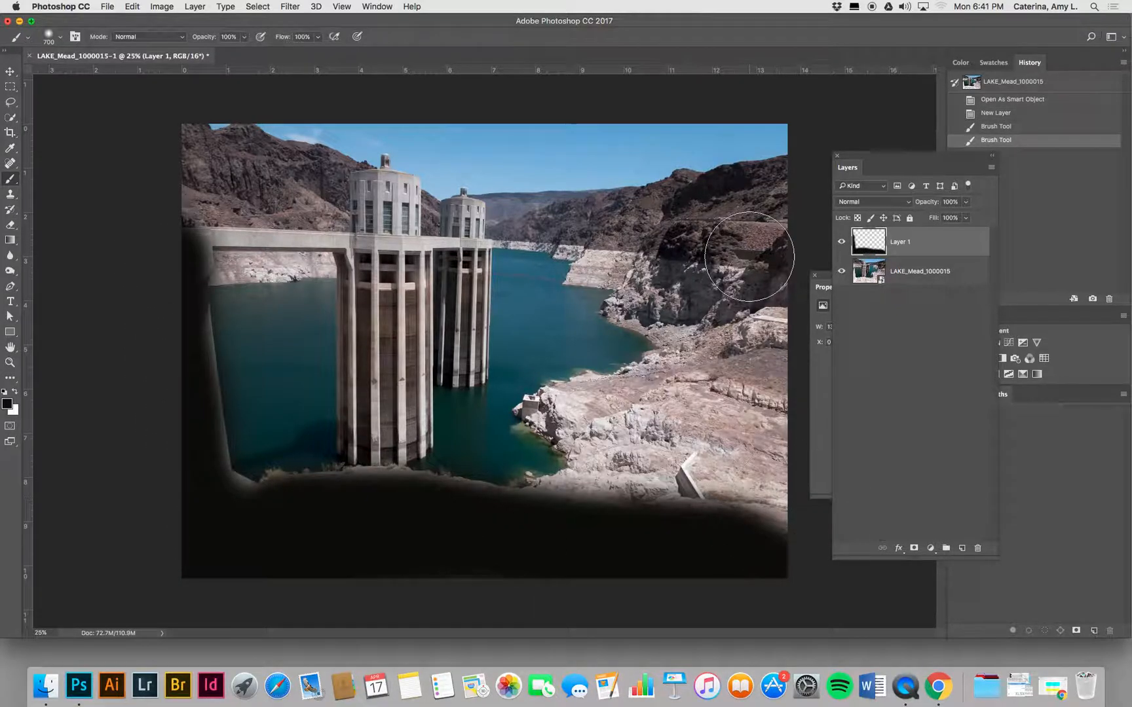
- Set the painted layer's blend mode to Soft Light and compare the photo with the layer hidden and shown
left_click(856, 205)
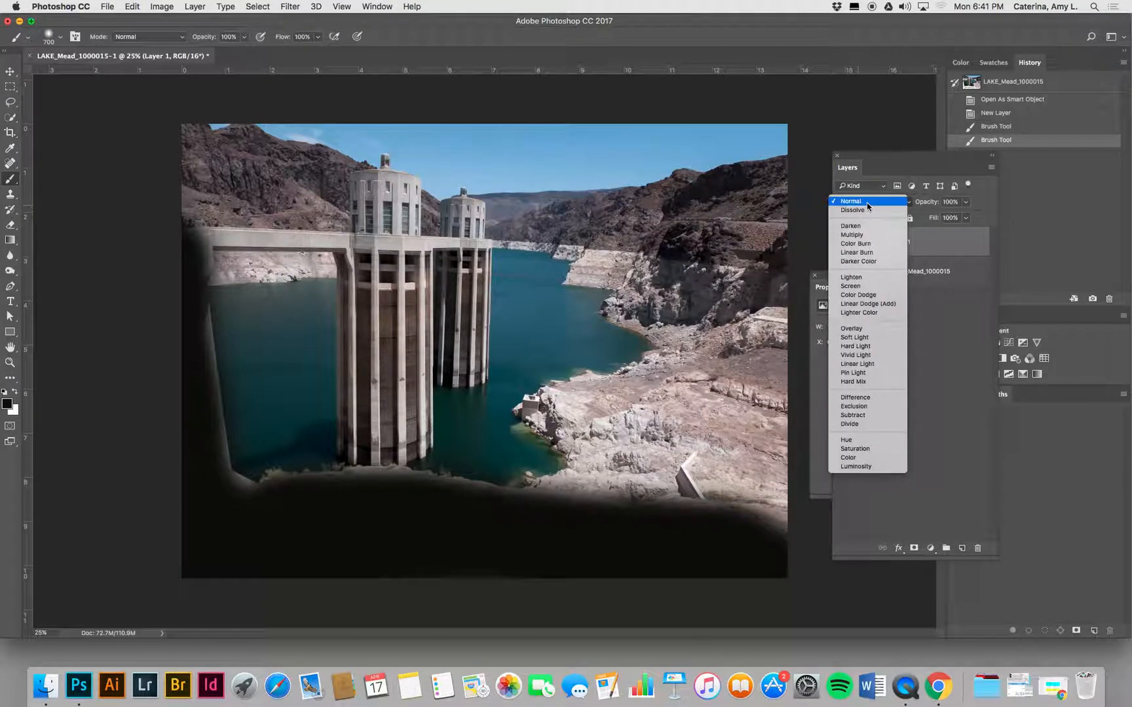
left_click(880, 338)
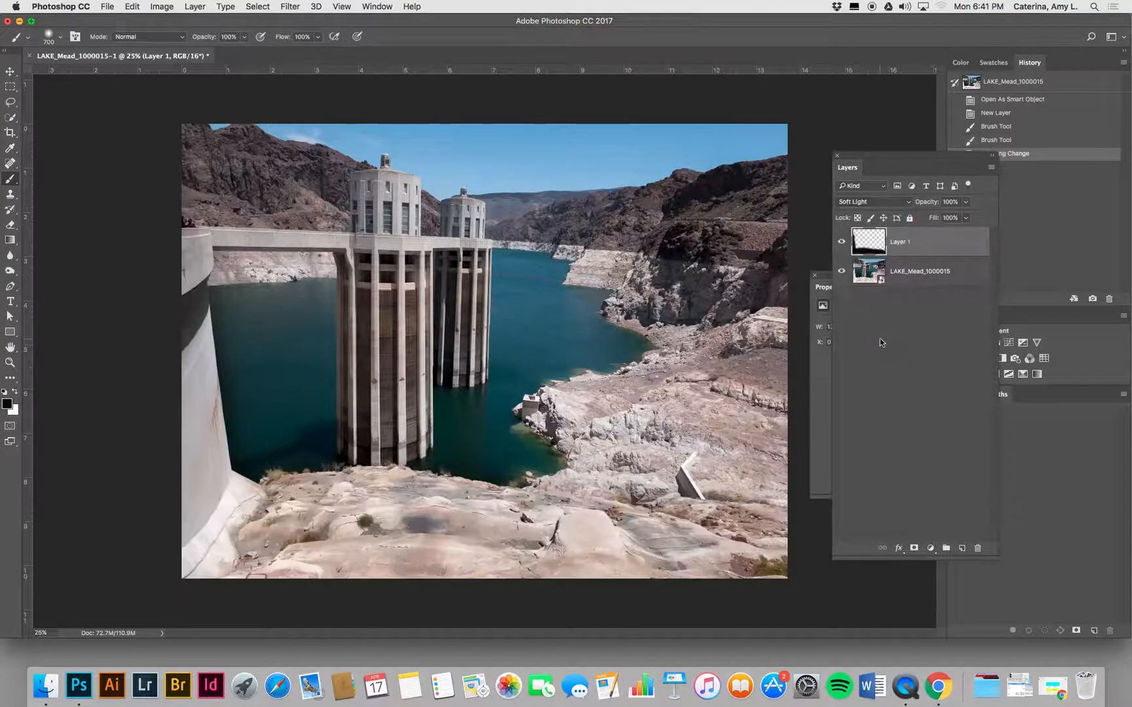
left_click(841, 243)
left_click(842, 242)
left_click(842, 242)
left_click(841, 242)
left_click(842, 242)
left_click(842, 243)
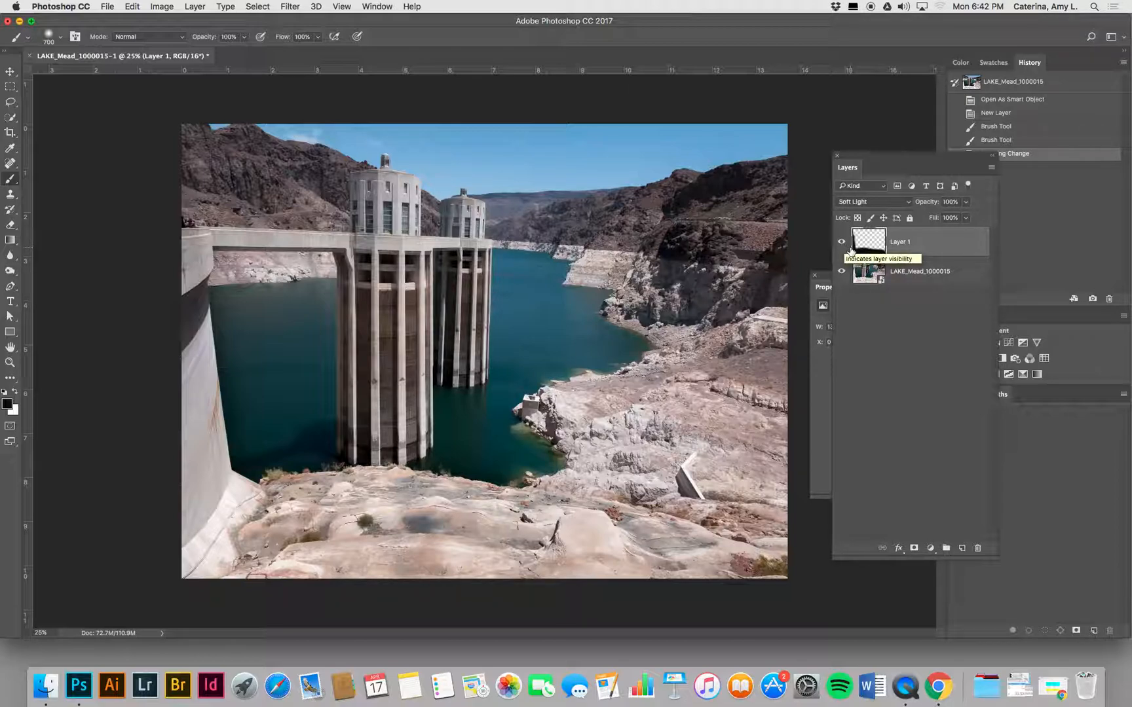
left_click(841, 242)
left_click(842, 243)
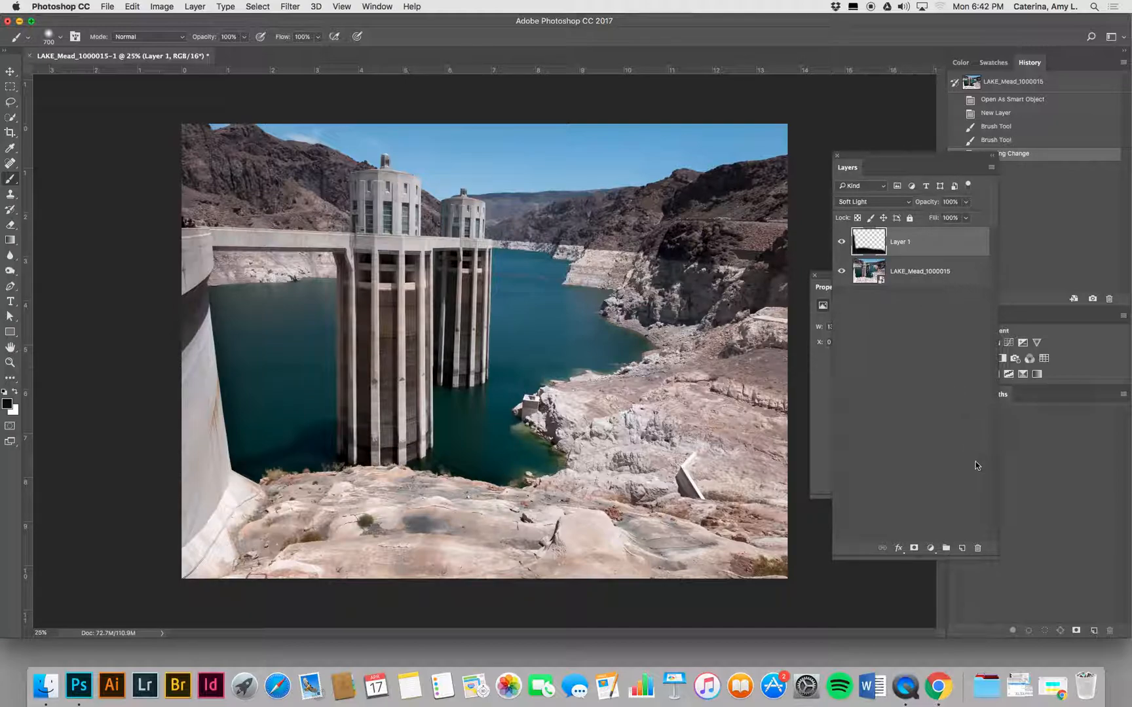
- Add a white layer mask to the Soft Light darkening layer, without keeping any extra empty layer
left_click(962, 548)
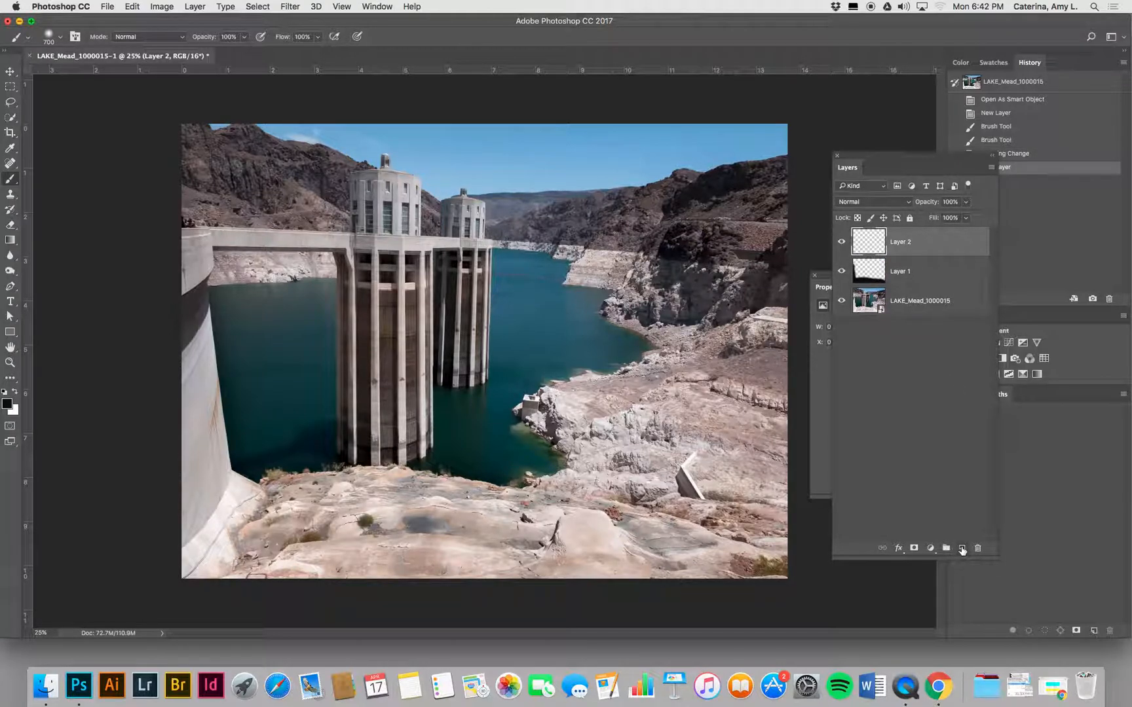
left_click(1040, 154)
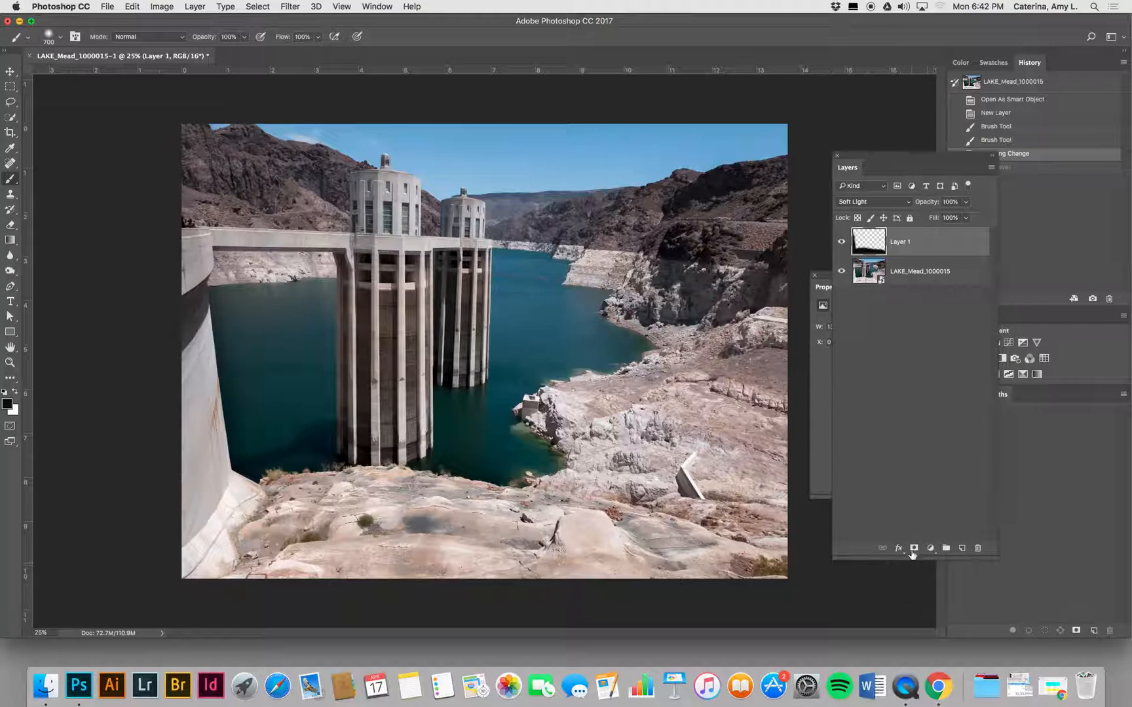
left_click(914, 549)
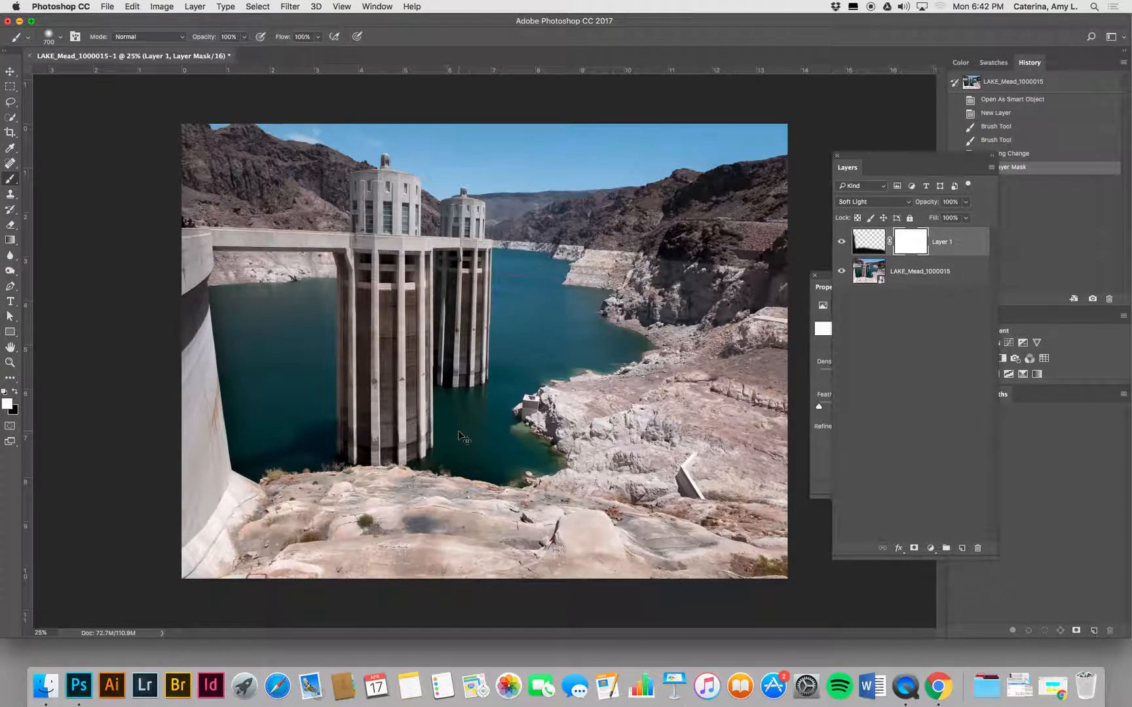
- Reduce the brush to 70 px and try brushing white on the mask over the water beside the dam wall
key("super+plus")
key("super+plus")
key("super+plus")
key("super+plus")
left_click_drag(461, 437, 655, 341)
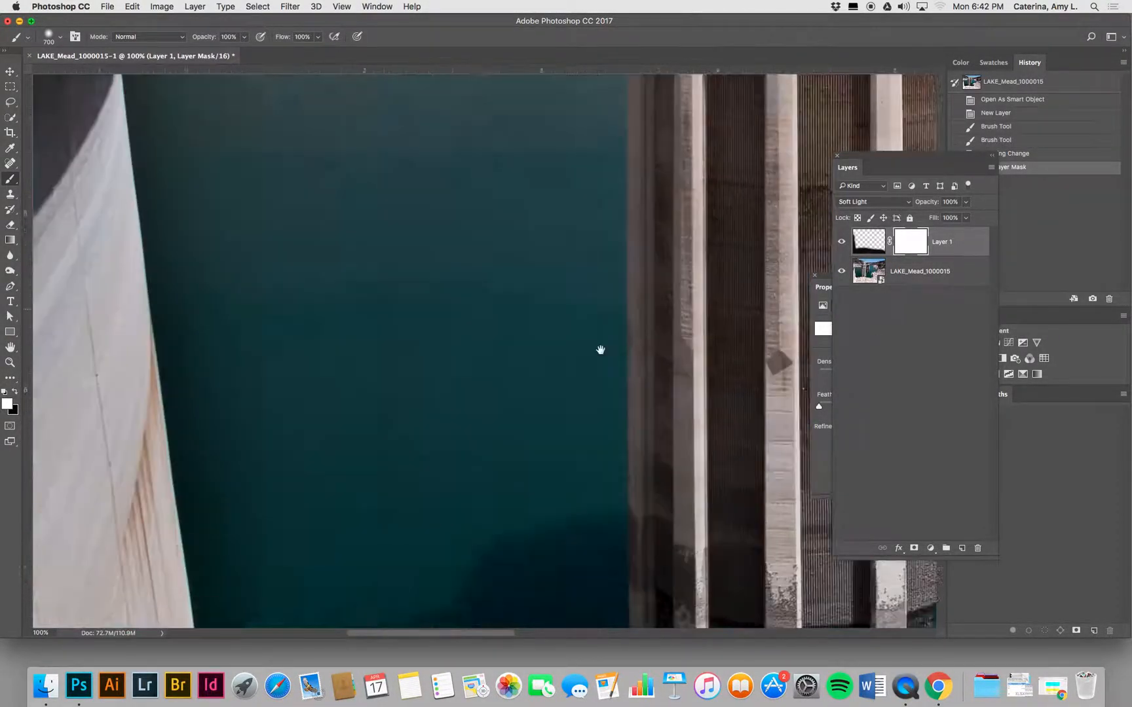
scroll(655, 342, "left", 5)
key("bracketleft")
key("bracketleft")
key("bracketleft")
key("bracketleft")
key("bracketleft")
key("bracketleft")
key("bracketleft")
key("bracketleft")
key("bracketleft")
key("bracketleft")
key("bracketleft")
key("bracketleft")
key("bracketleft")
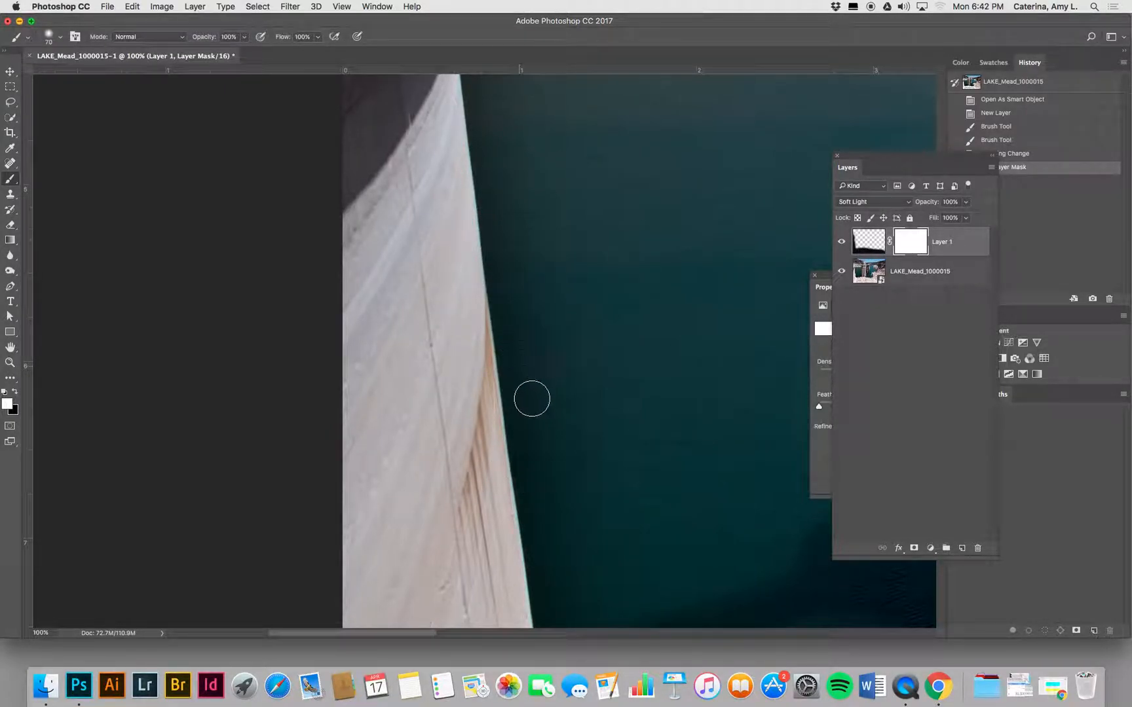
left_click_drag(551, 445, 510, 436)
right_click(556, 463)
left_click(575, 435)
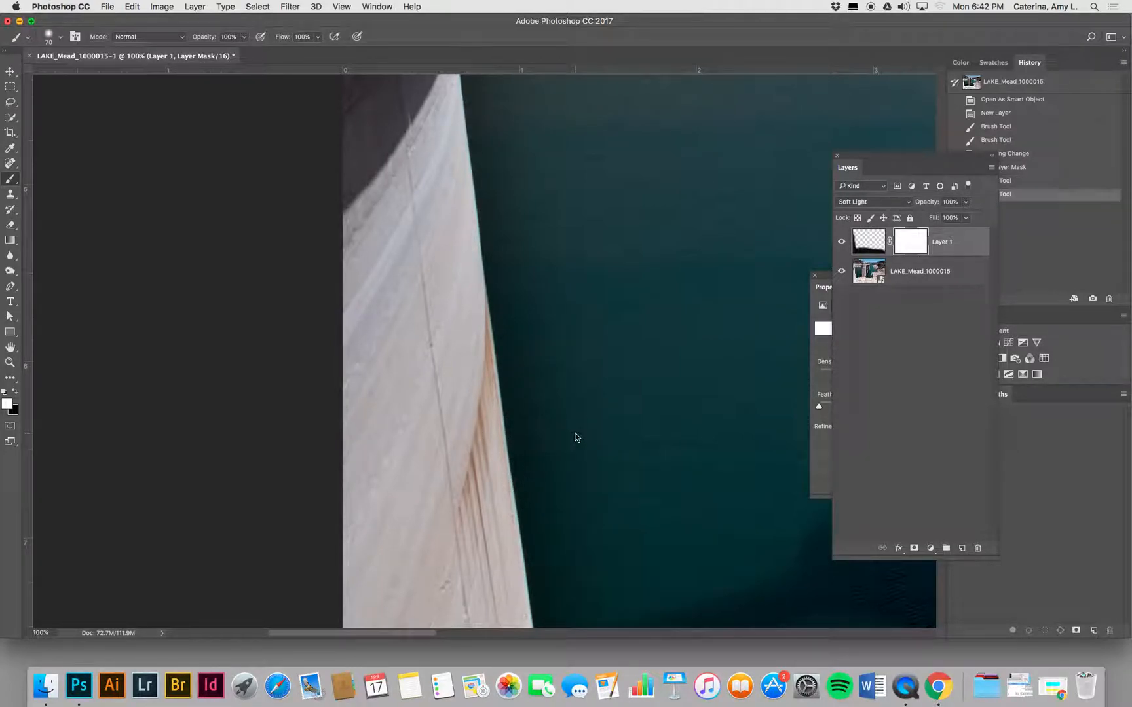
- Paint black on the darkening layer's mask over the water along the lower edge of the dam wall
key("x")
mouse_move(538, 450)
left_mouse_down()
mouse_move(544, 516)
mouse_move(523, 378)
mouse_move(524, 404)
mouse_move(528, 443)
mouse_move(525, 292)
mouse_move(513, 315)
mouse_move(516, 368)
mouse_move(546, 236)
mouse_move(581, 501)
mouse_move(579, 405)
mouse_move(564, 384)
left_mouse_up()
scroll(653, 500, "down", 6)
scroll(654, 500, "right", 1)
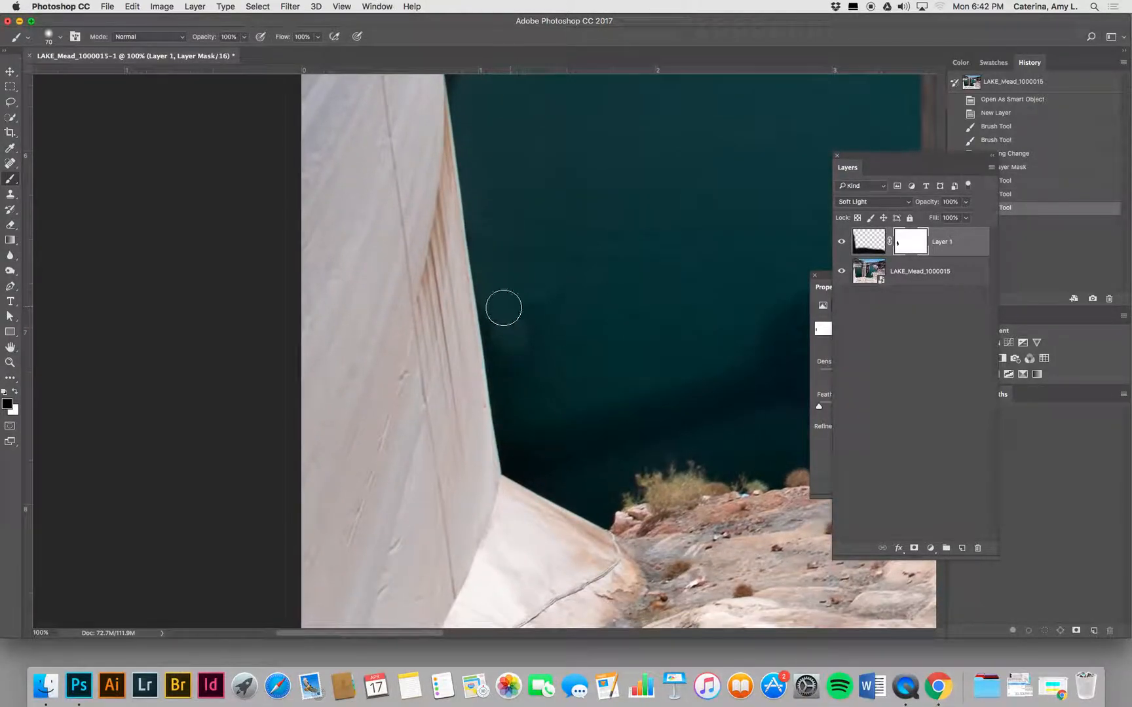
mouse_move(496, 301)
left_mouse_down()
mouse_move(496, 363)
mouse_move(522, 467)
mouse_move(594, 505)
mouse_move(651, 467)
mouse_move(579, 449)
mouse_move(560, 419)
mouse_move(546, 293)
mouse_move(523, 412)
mouse_move(534, 449)
mouse_move(589, 471)
mouse_move(649, 477)
mouse_move(650, 383)
mouse_move(586, 415)
mouse_move(527, 398)
left_mouse_up()
- Outline the strip of water beside the upper part of the dam wall with a Polygonal Lasso selection
mouse_move(572, 222)
left_mouse_down()
mouse_move(612, 506)
mouse_move(627, 531)
left_mouse_up()
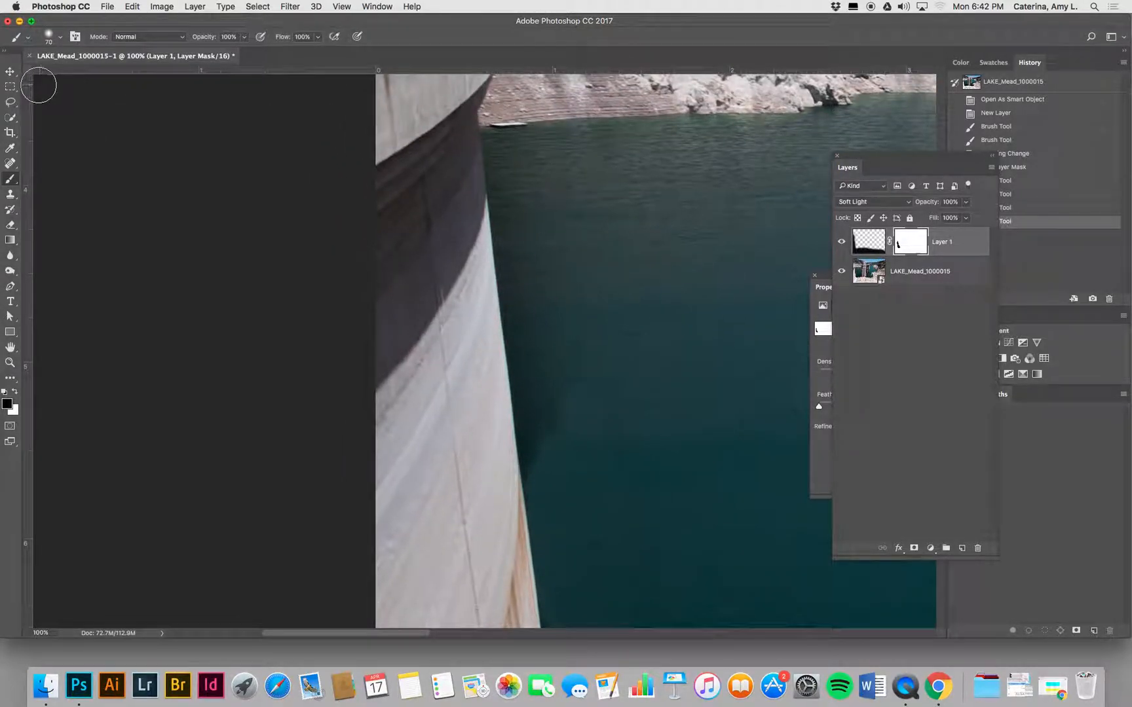
left_click_drag(13, 104, 65, 114)
left_click(481, 130)
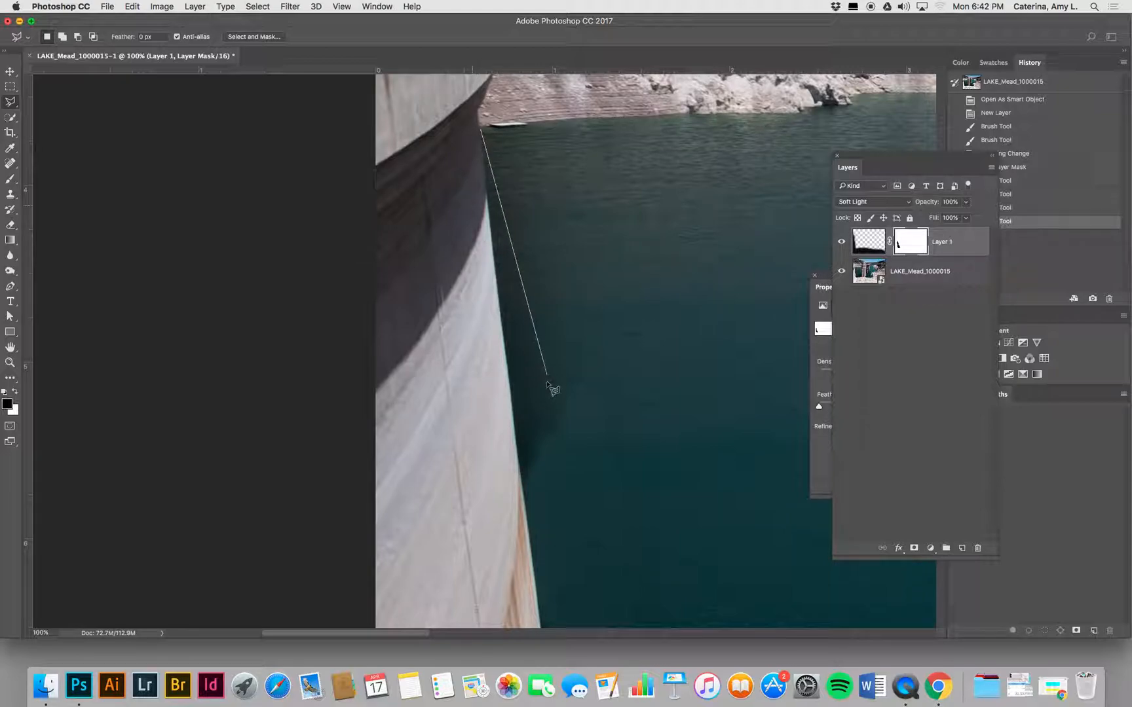
left_click(522, 489)
left_click(609, 440)
left_click(581, 149)
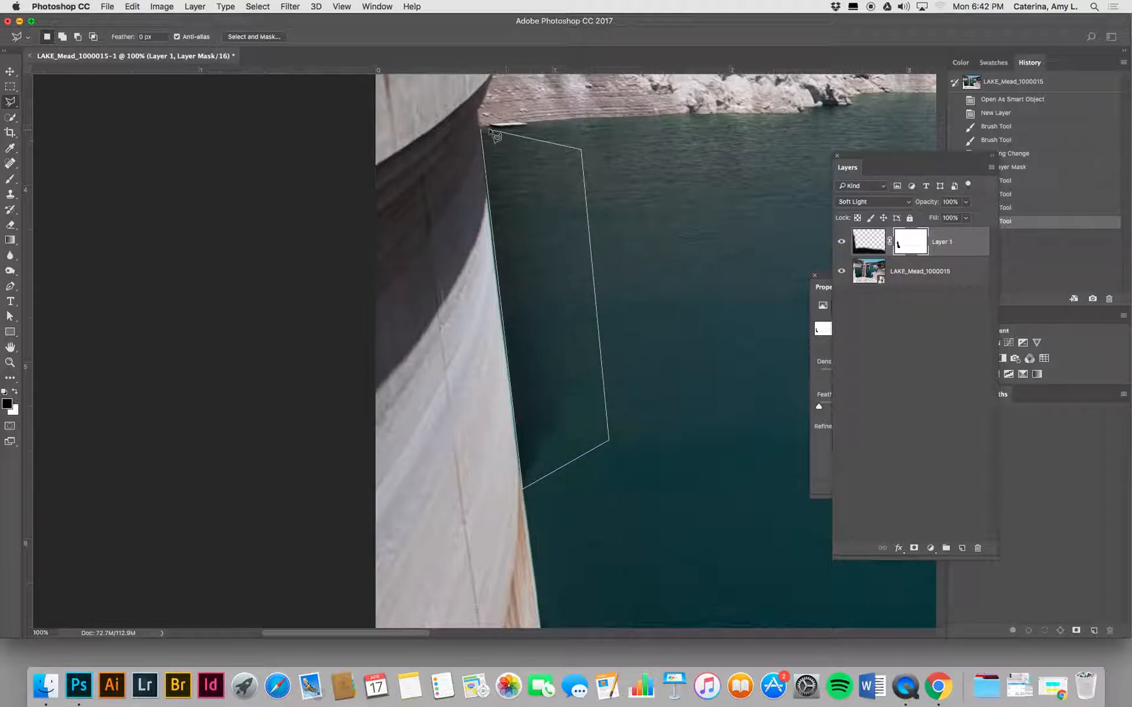
left_click(482, 131)
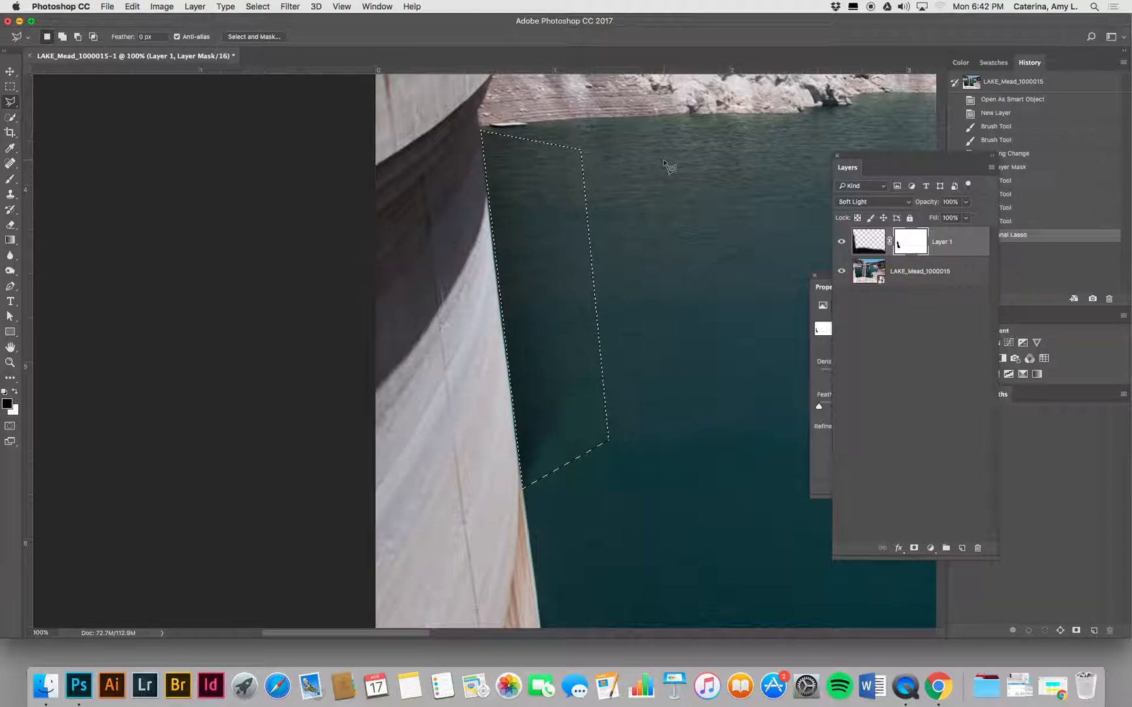
- Fill the selected water strip with black on the layer mask and remove the selection
key("BackSpace")
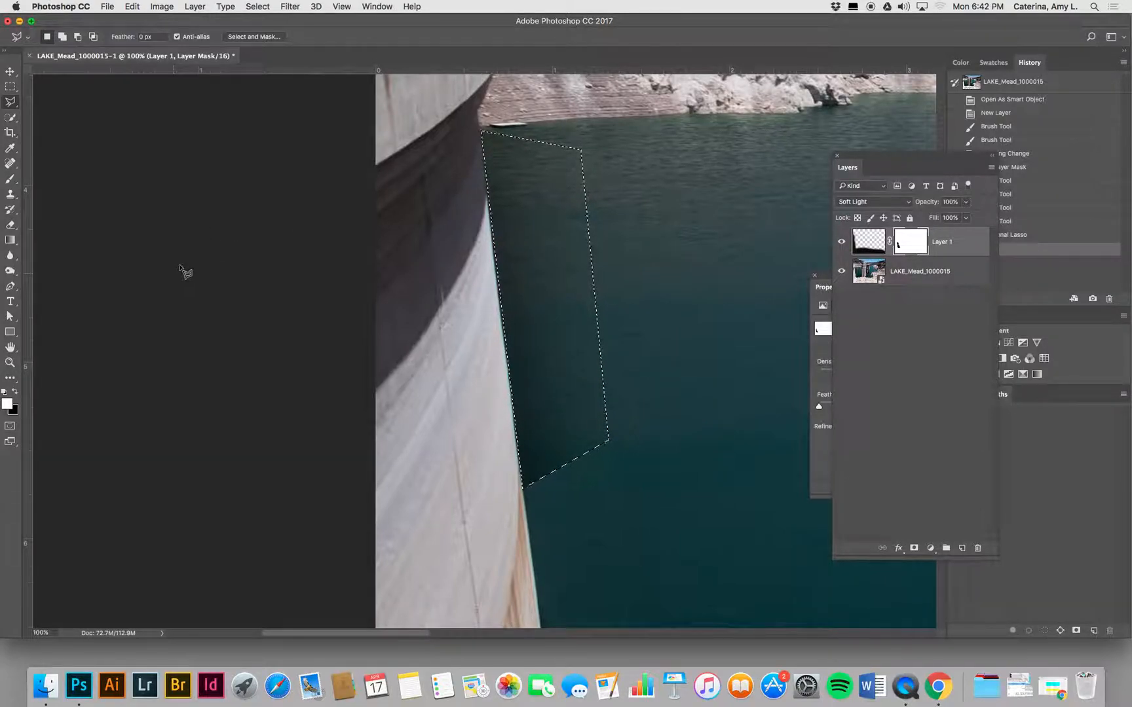
key("x")
key("BackSpace")
key("super+d")
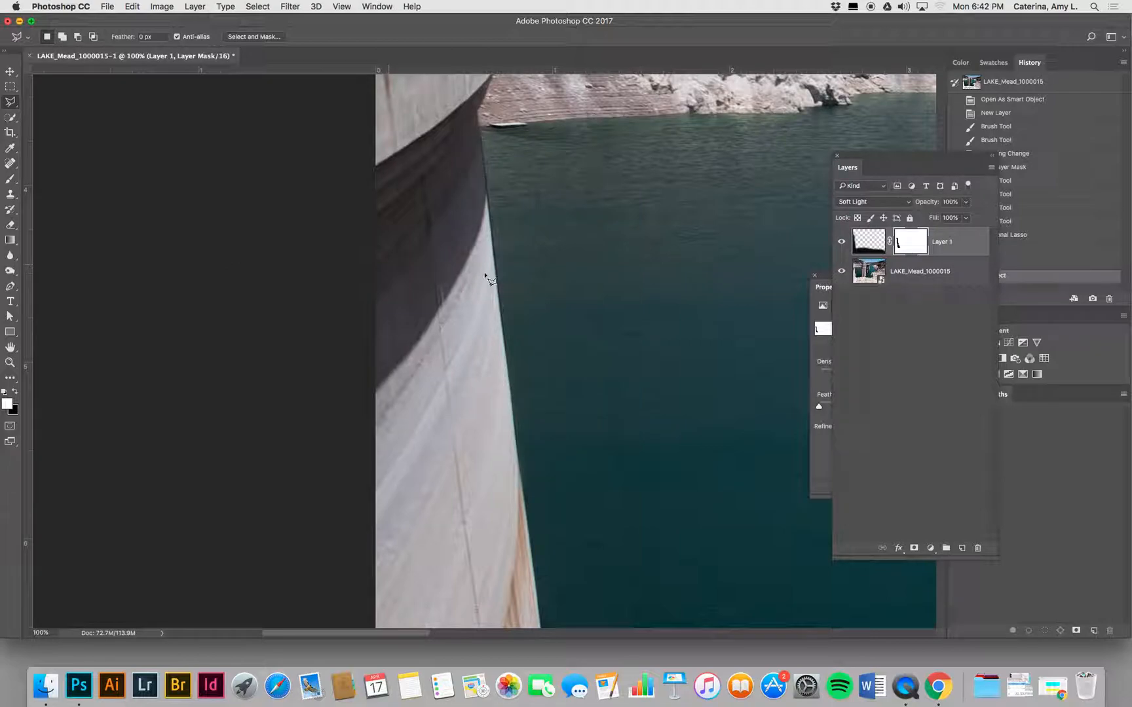
- Paint black on the mask with a very small brush over the dark fringe along the dam wall's edge
scroll(523, 210, "up", 5)
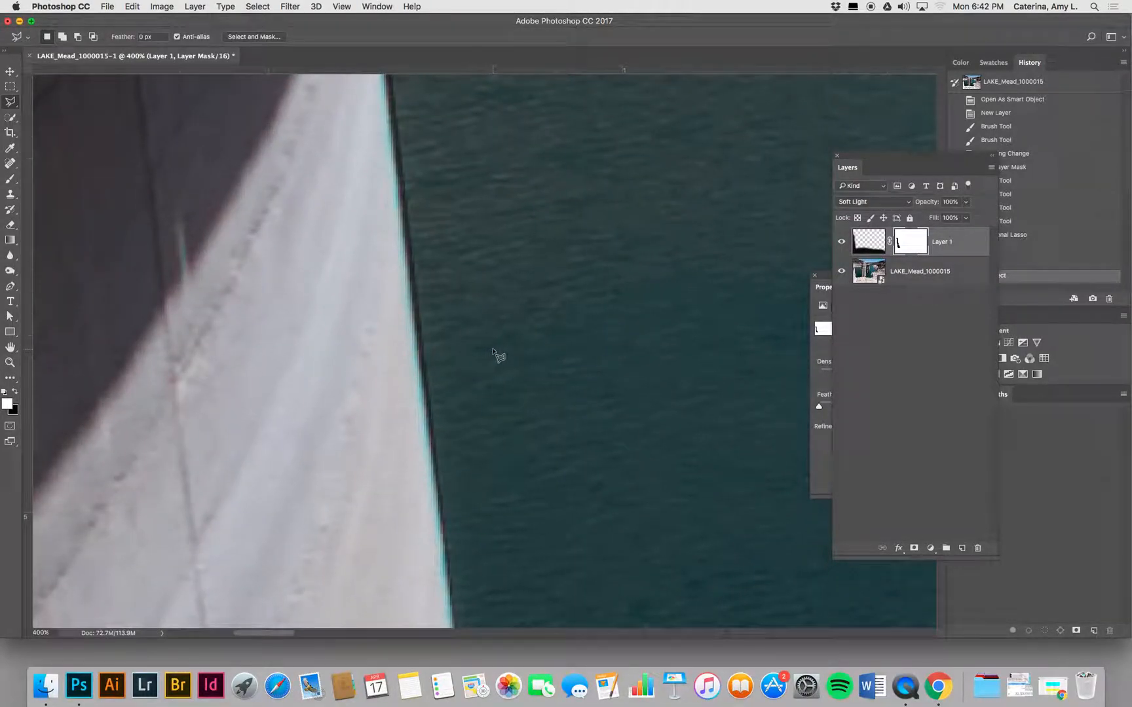
key("b")
key("bracketleft")
key("bracketleft")
key("bracketleft")
left_click_drag(431, 342, 430, 355)
key("x")
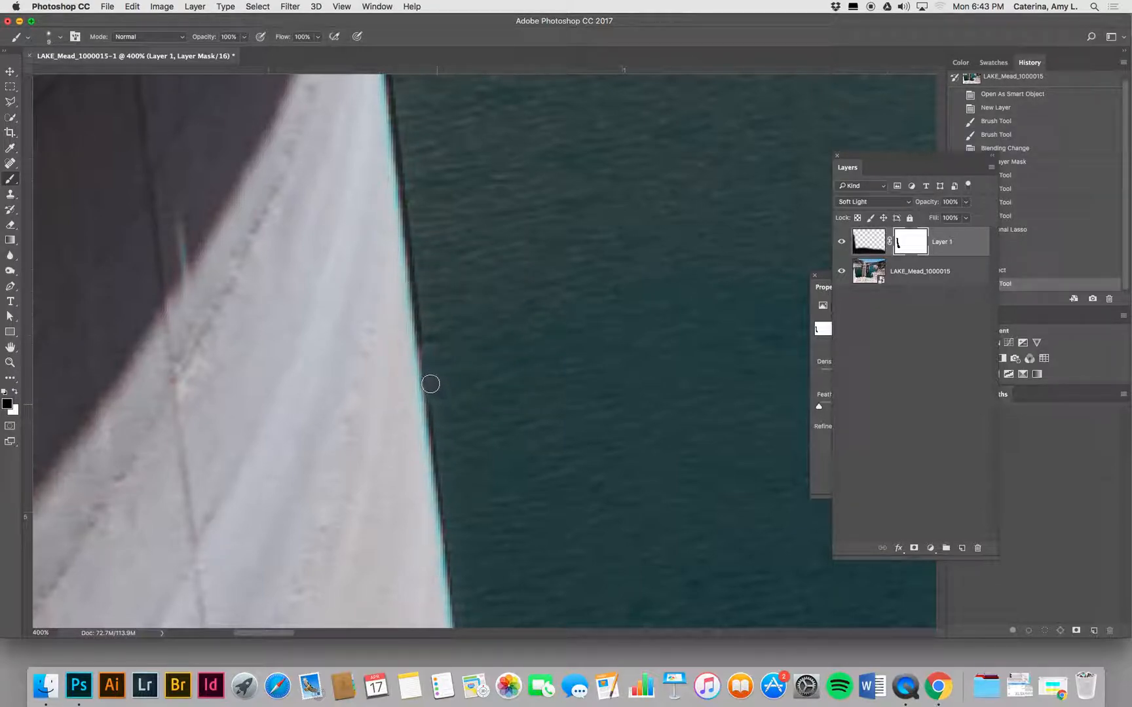
left_click_drag(431, 384, 446, 493)
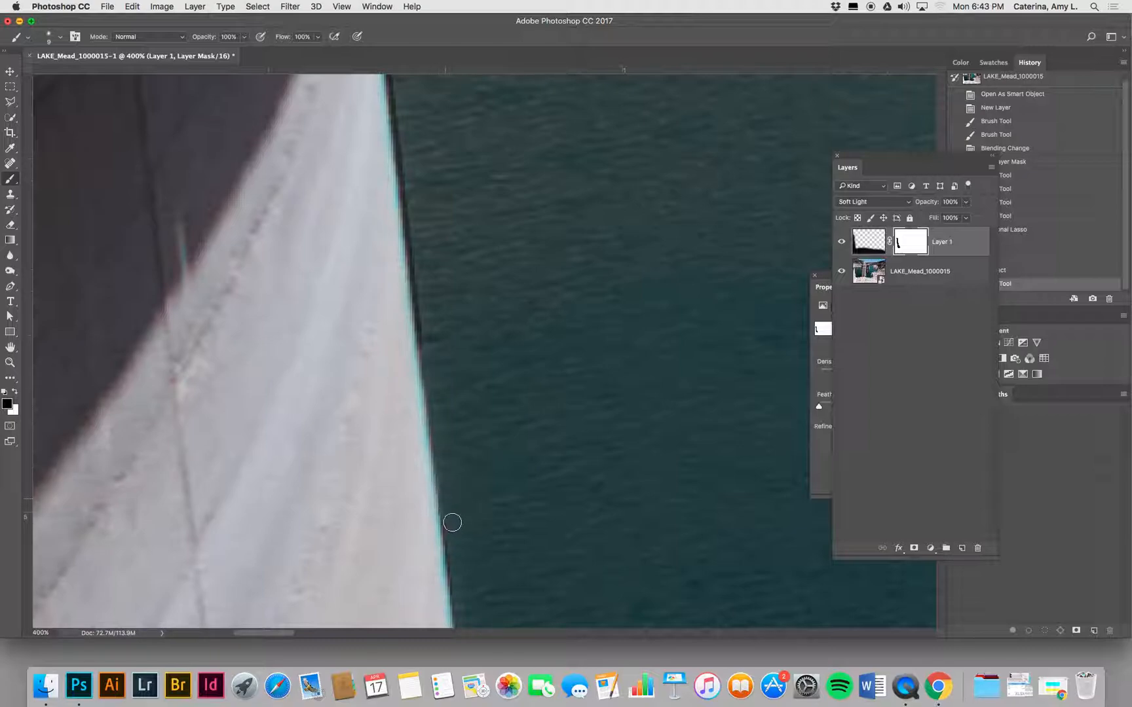
left_click_drag(455, 556, 460, 569)
left_click_drag(401, 124, 432, 360)
scroll(449, 342, "up", 5)
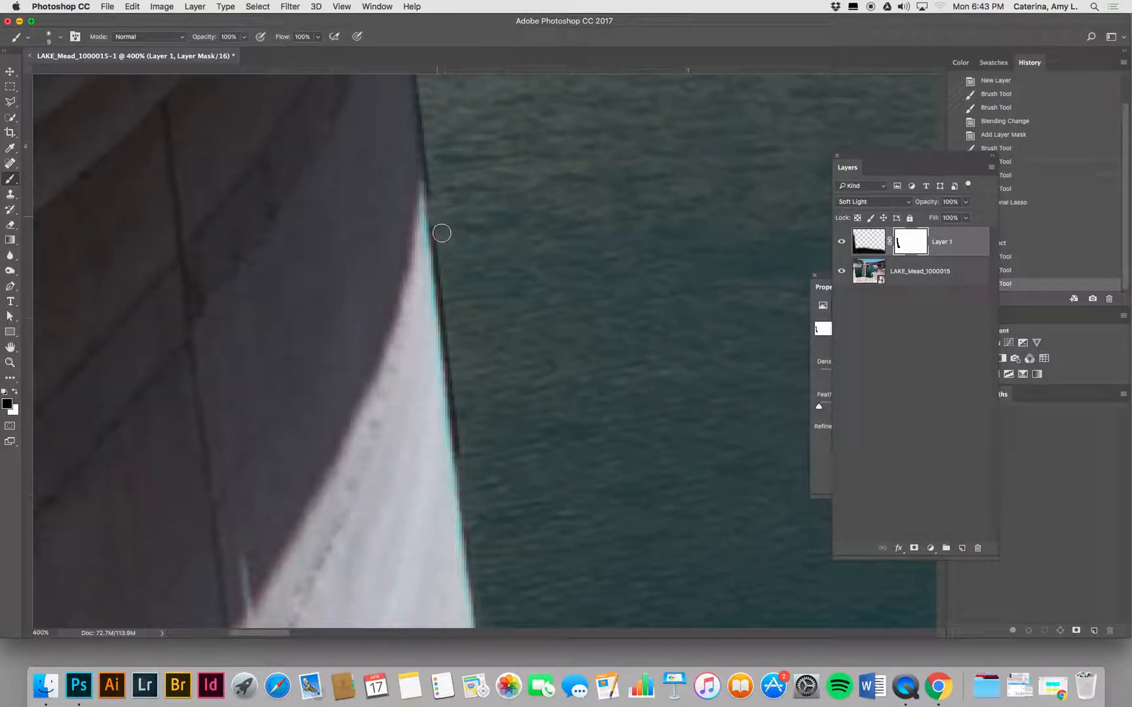
mouse_move(446, 296)
left_mouse_down()
mouse_move(455, 424)
mouse_move(463, 468)
left_mouse_up()
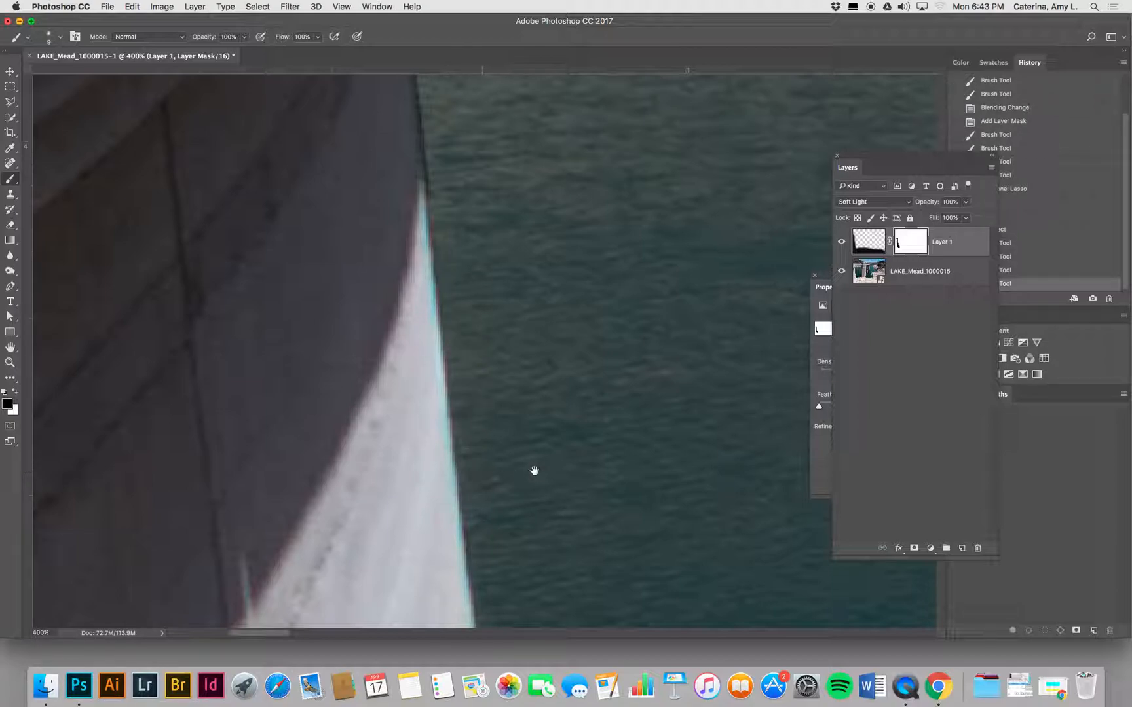
- Compare the water beside the dam wall with the darkening layer hidden and shown
left_click_drag(534, 471, 455, 144)
key("super+minus")
key("super+minus")
key("super+minus")
key("super+minus")
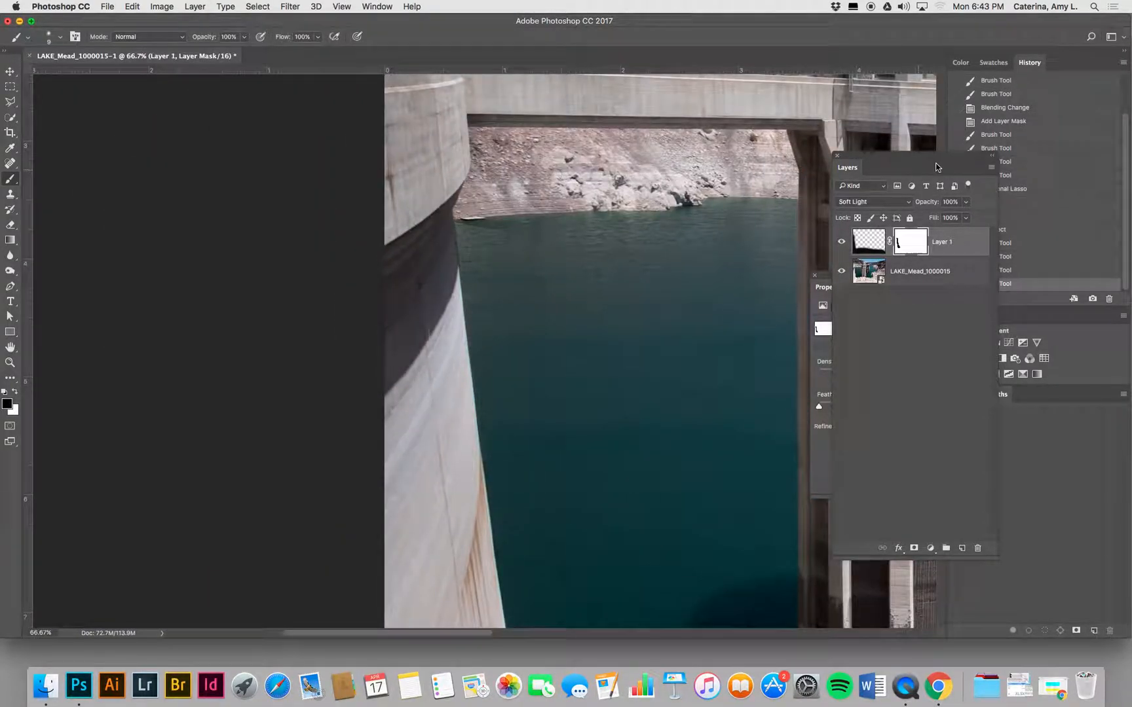
left_click(841, 243)
left_click(842, 241)
left_click(843, 242)
left_click(842, 241)
- Enlarge the brush to 300 px and paint black on the mask over the open water beside the dam wall
key("bracketright")
key("bracketright")
key("bracketright")
key("bracketright")
key("bracketright")
key("bracketright")
key("bracketright")
key("bracketright")
key("bracketright")
key("bracketright")
key("bracketright")
key("bracketright")
left_click(537, 258)
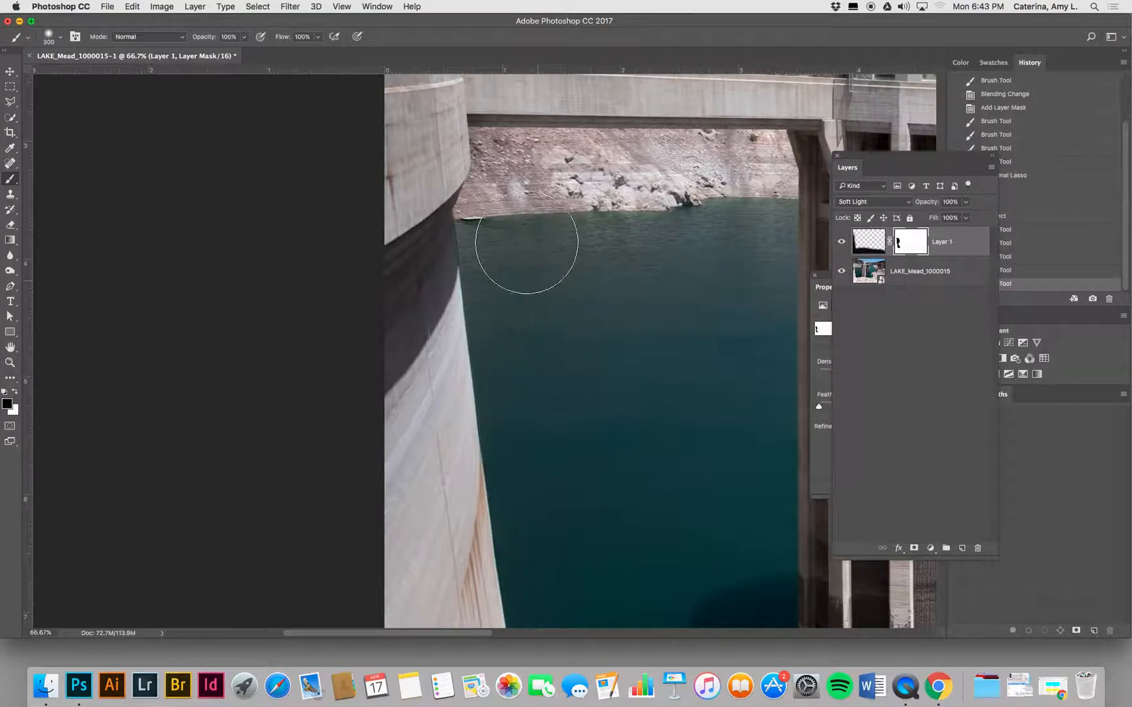
left_click(678, 533)
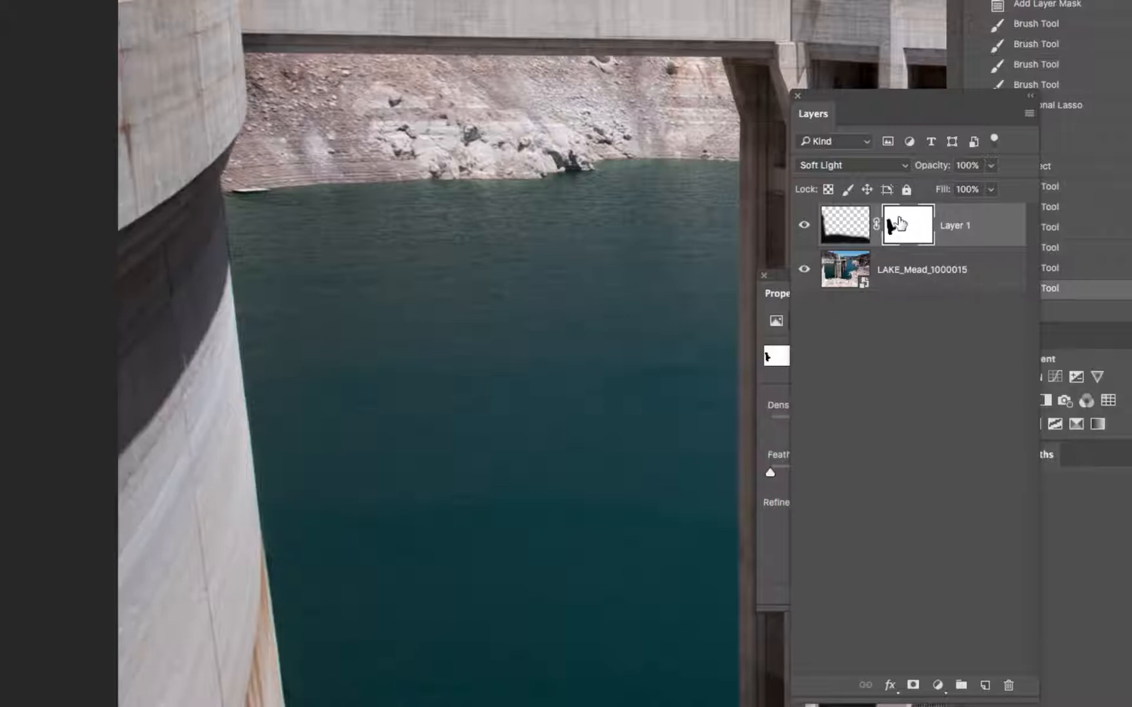
- Disable and re-enable the darkening layer's mask to compare the photo with and without the masking
right_click(901, 239)
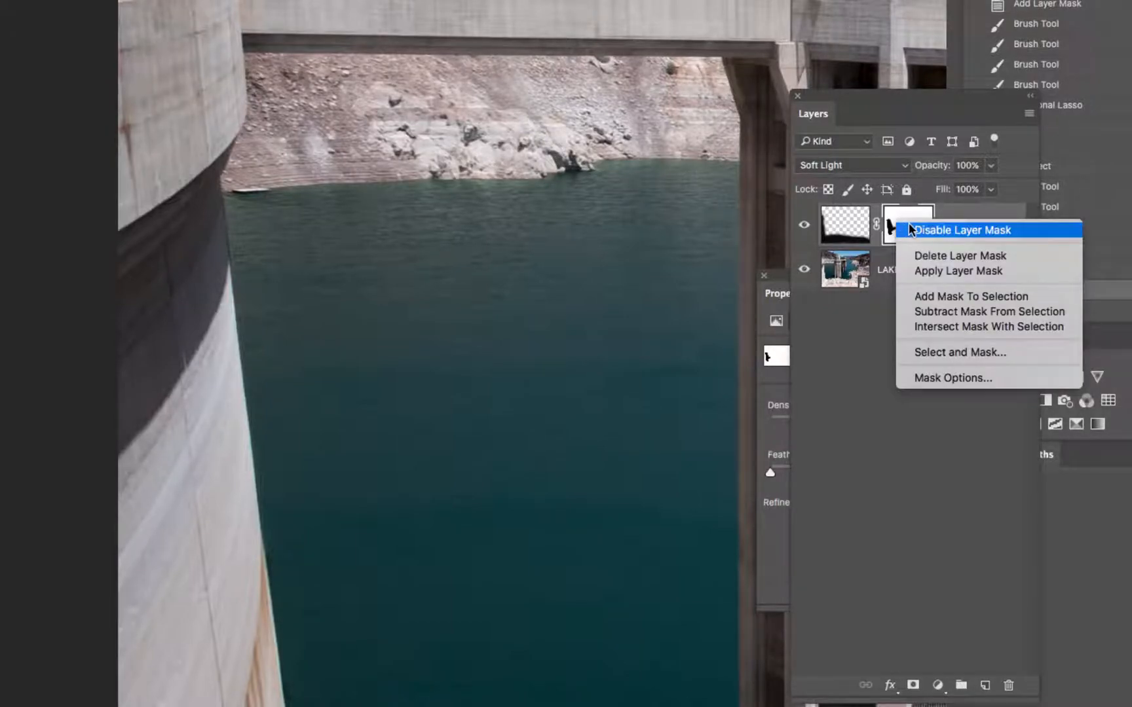
left_click(914, 229)
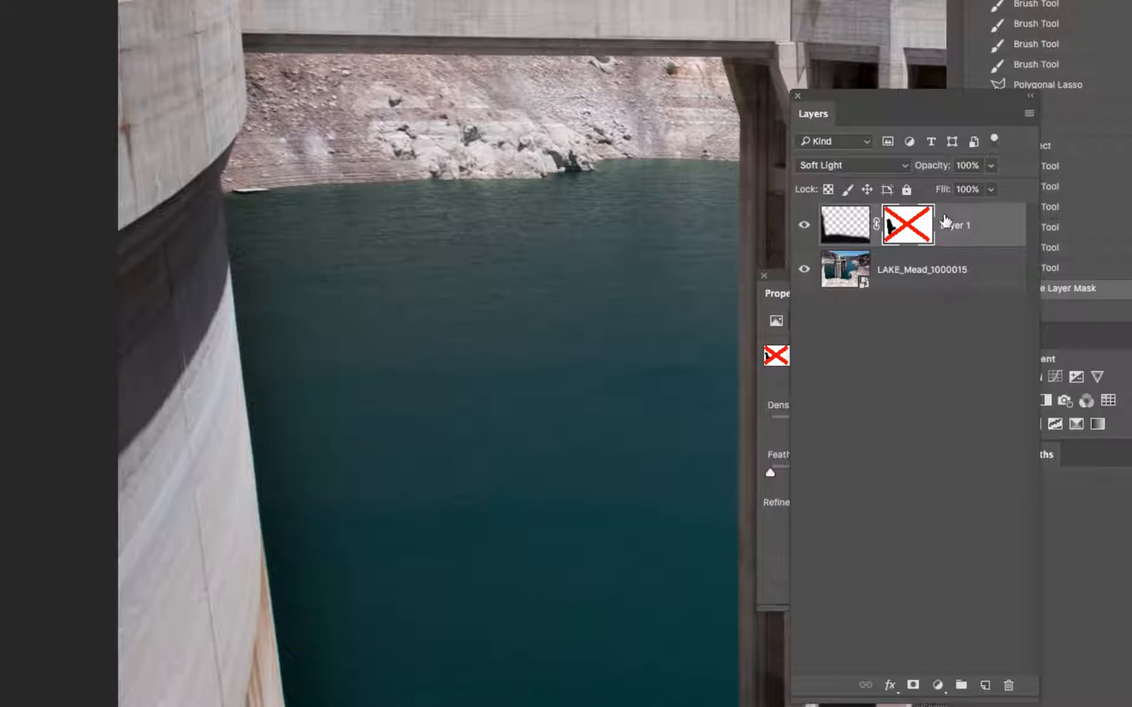
right_click(918, 219)
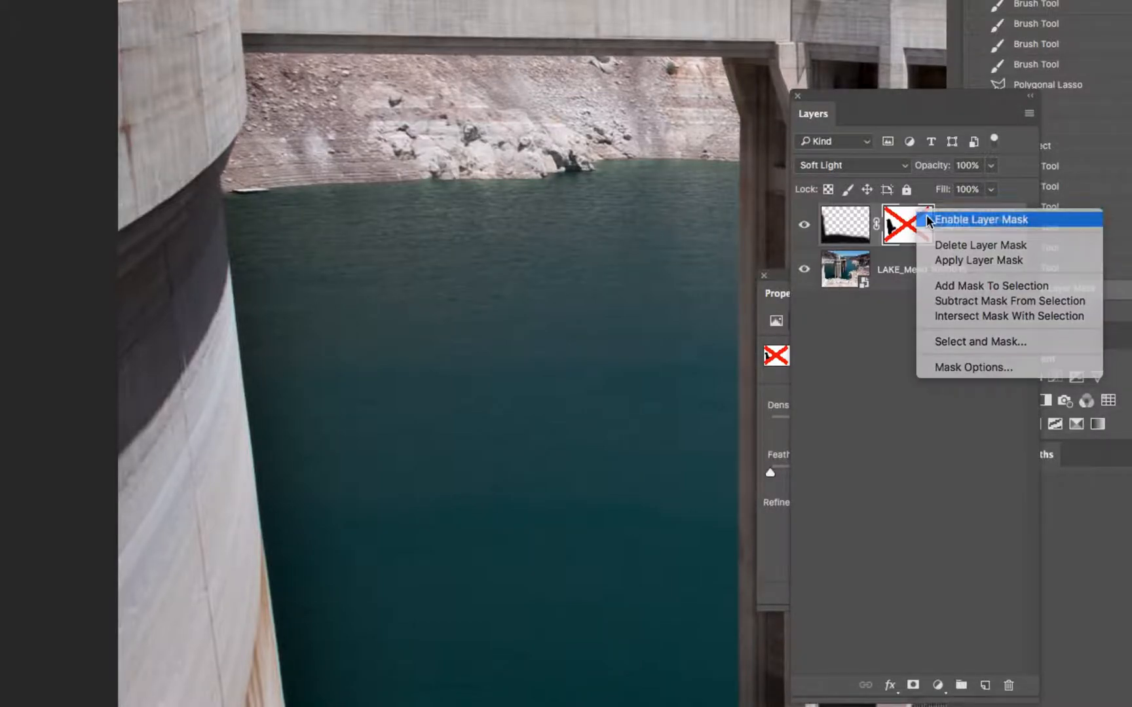
left_click(927, 218)
right_click(905, 227)
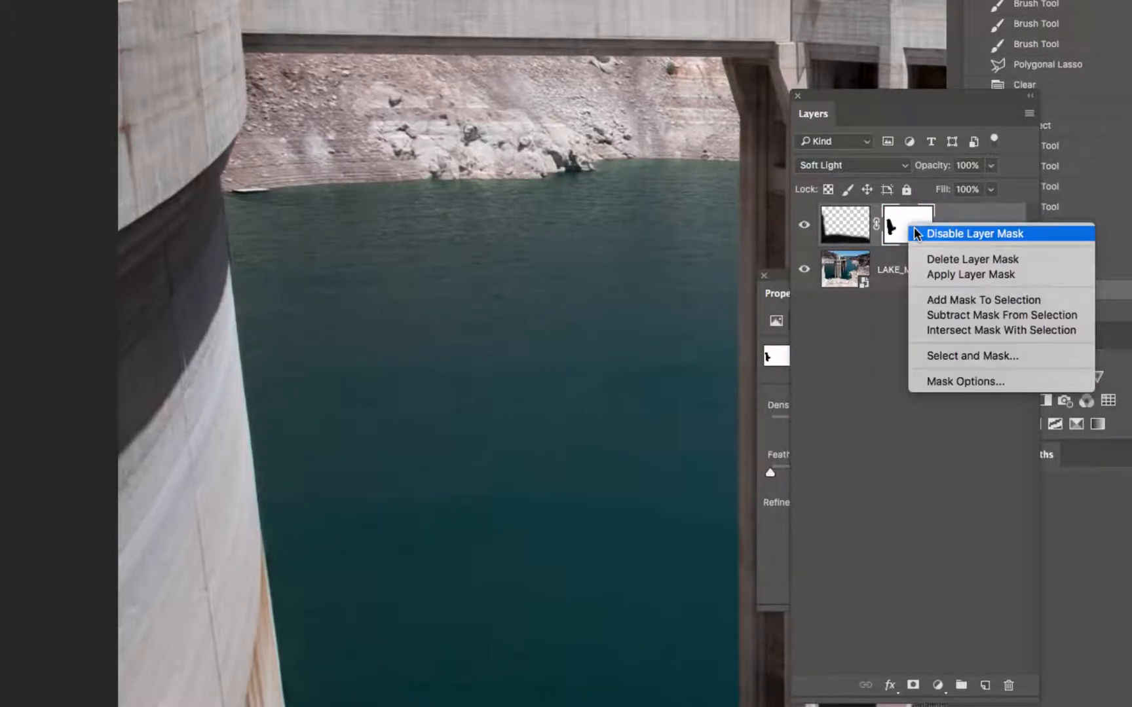
left_click(914, 233)
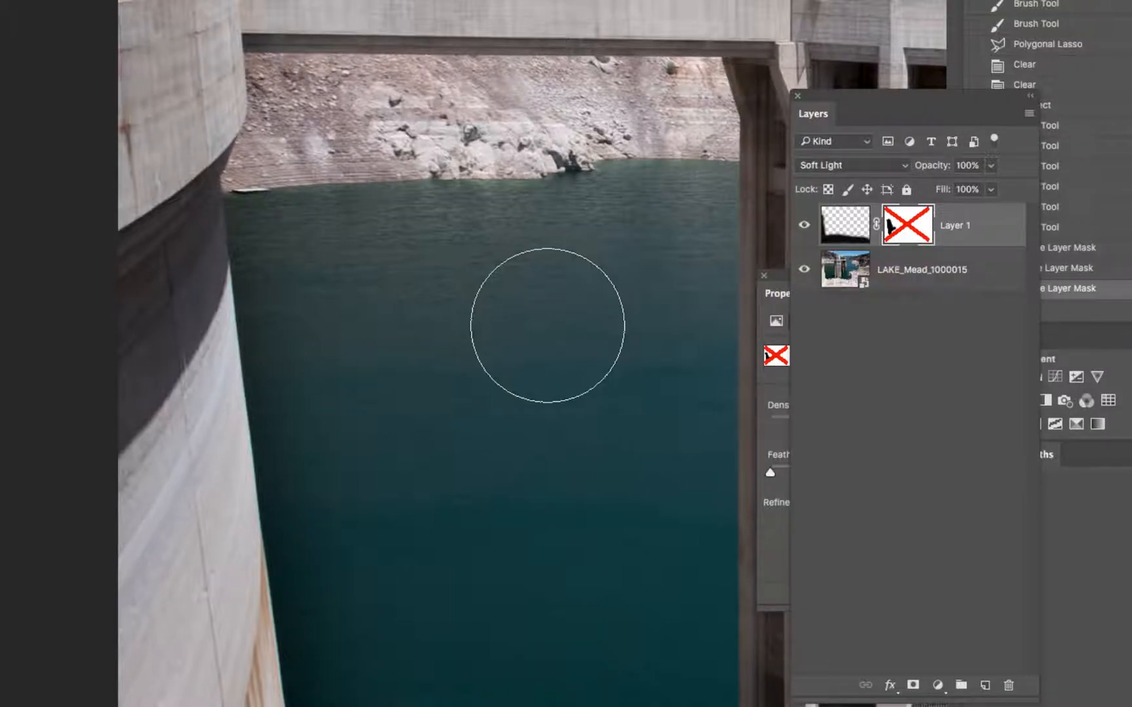
scroll(614, 383, "down", 10)
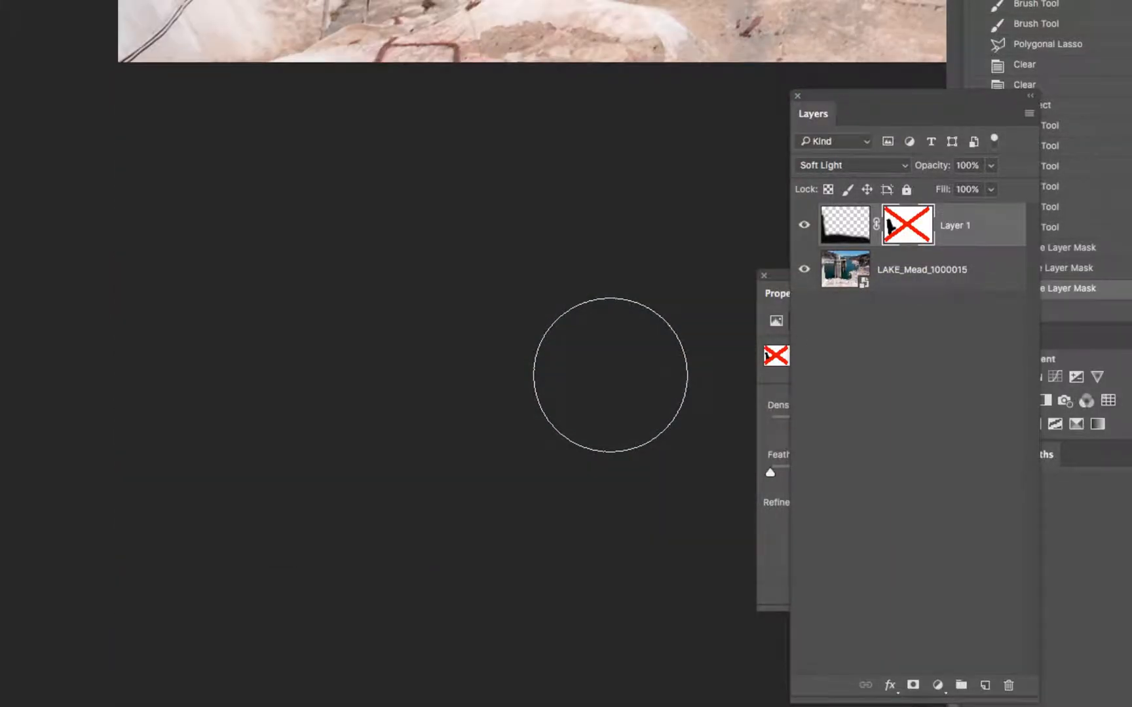
key("space")
left_click_drag(513, 212, 435, 368)
key("super+minus")
key("super+minus")
key("super+minus")
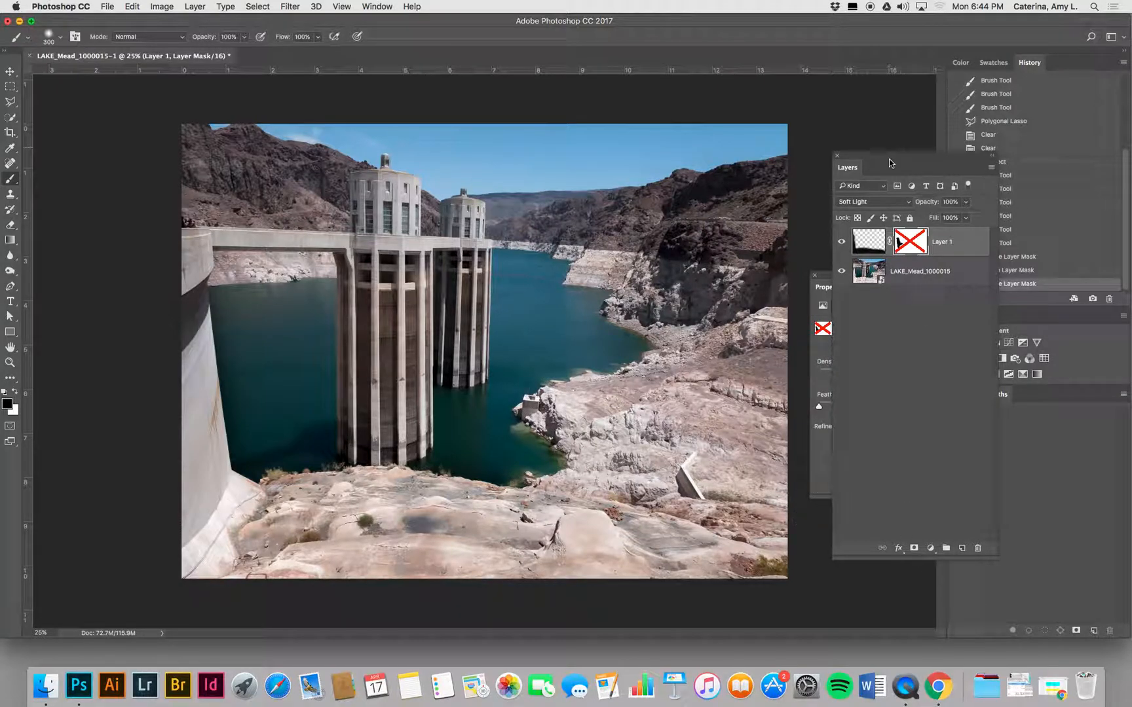
left_click(910, 244, "shift")
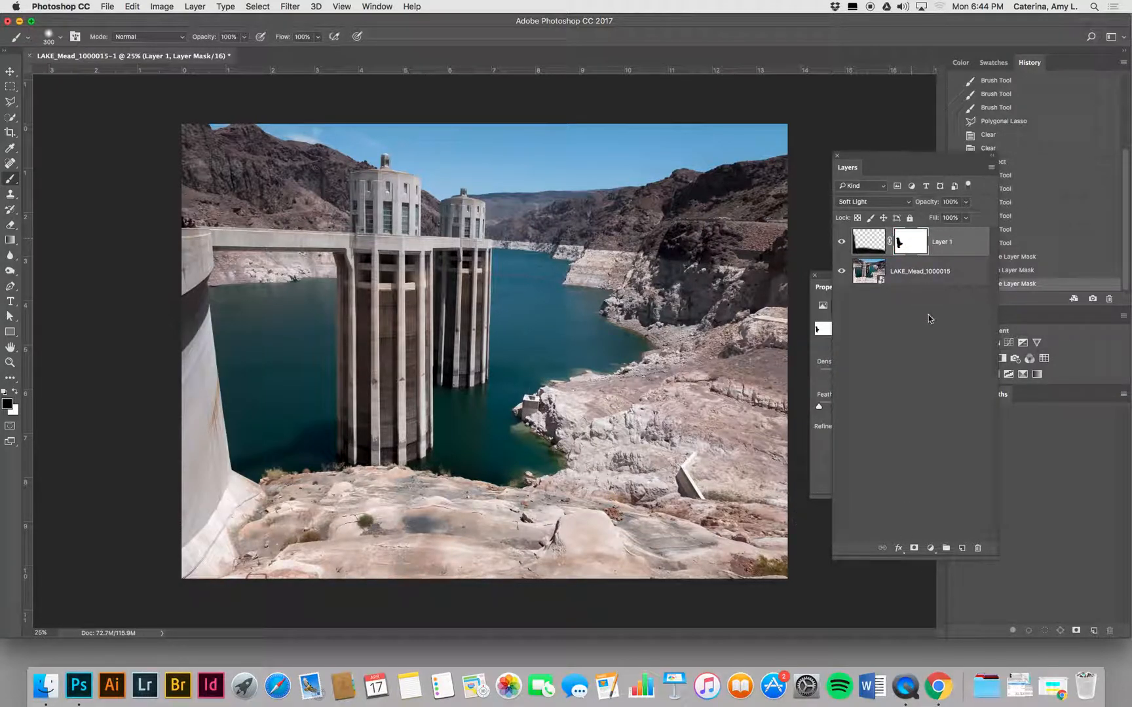
- Rename the existing Soft Light layer "burn front" and add a new empty layer named "burn side" above it
left_click(961, 549)
double_click(942, 273)
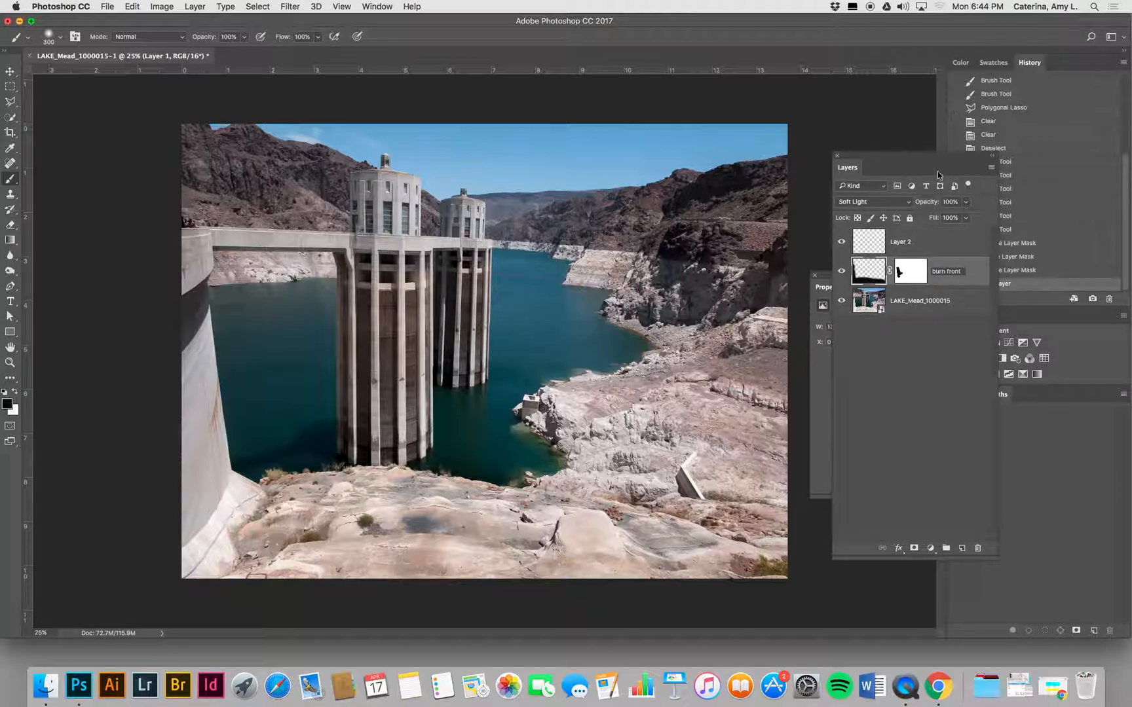
double_click(906, 241)
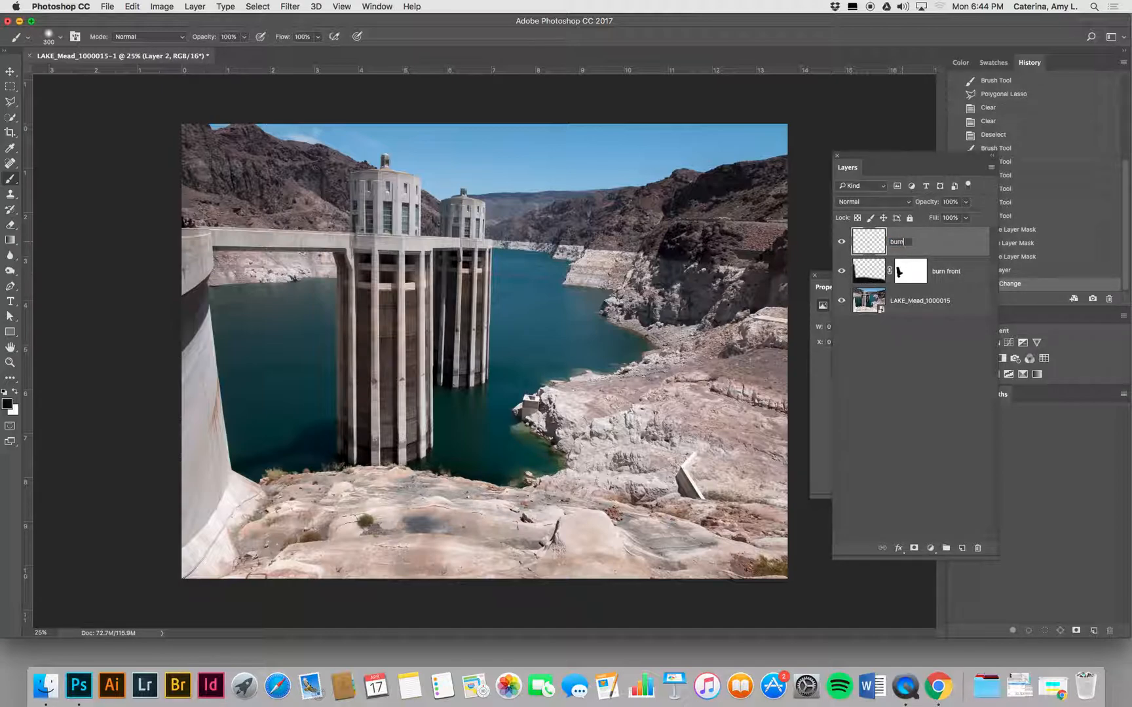
left_click(859, 116)
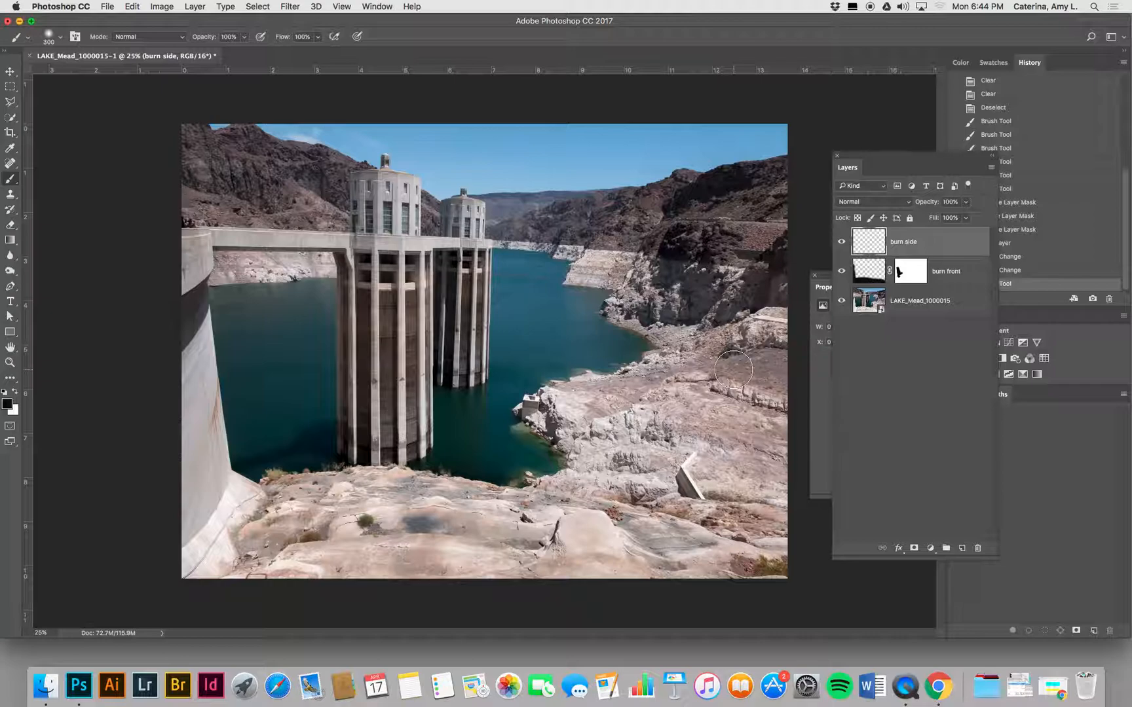
- Paint black over the rocky hillside beside the lake on the "burn side" layer with a soft 700 px brush
key("bracketright")
key("bracketright")
key("bracketright")
key("bracketright")
mouse_move(684, 318)
left_mouse_down()
mouse_move(688, 308)
mouse_move(737, 340)
mouse_move(741, 478)
mouse_move(728, 486)
mouse_move(586, 454)
mouse_move(584, 430)
mouse_move(699, 342)
mouse_move(702, 435)
mouse_move(677, 469)
mouse_move(755, 501)
mouse_move(791, 492)
left_mouse_up()
- Set the "burn side" layer's blend mode to Soft Light and its opacity to 72%
left_click(849, 201)
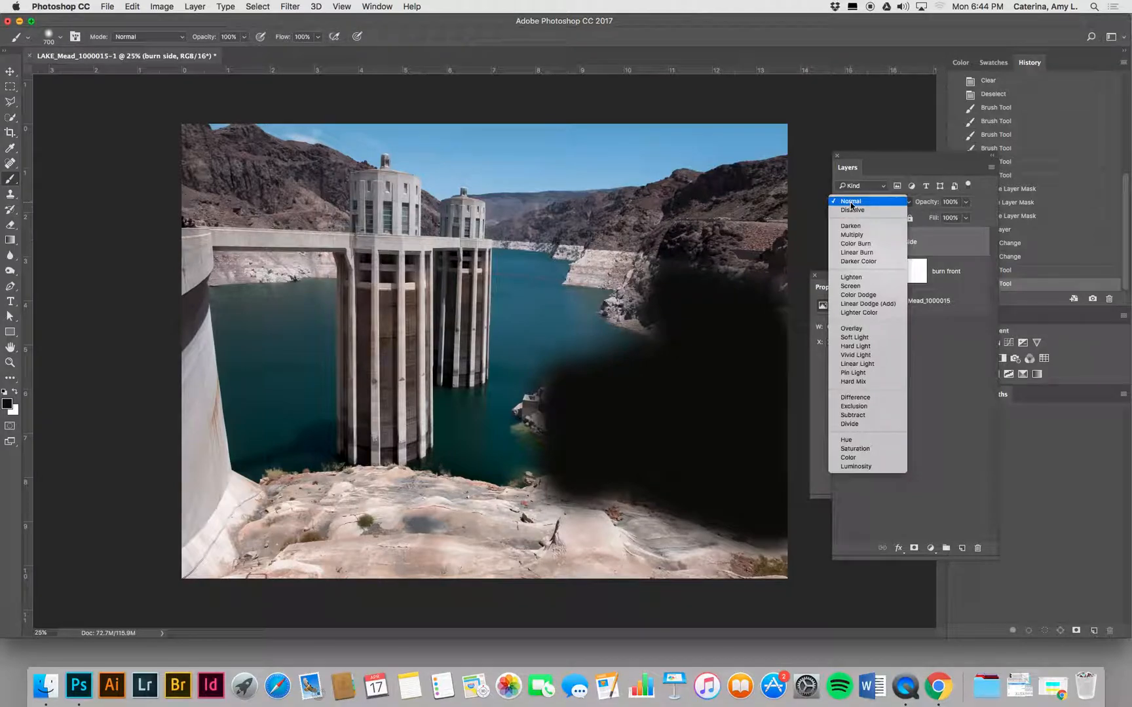
left_click(858, 337)
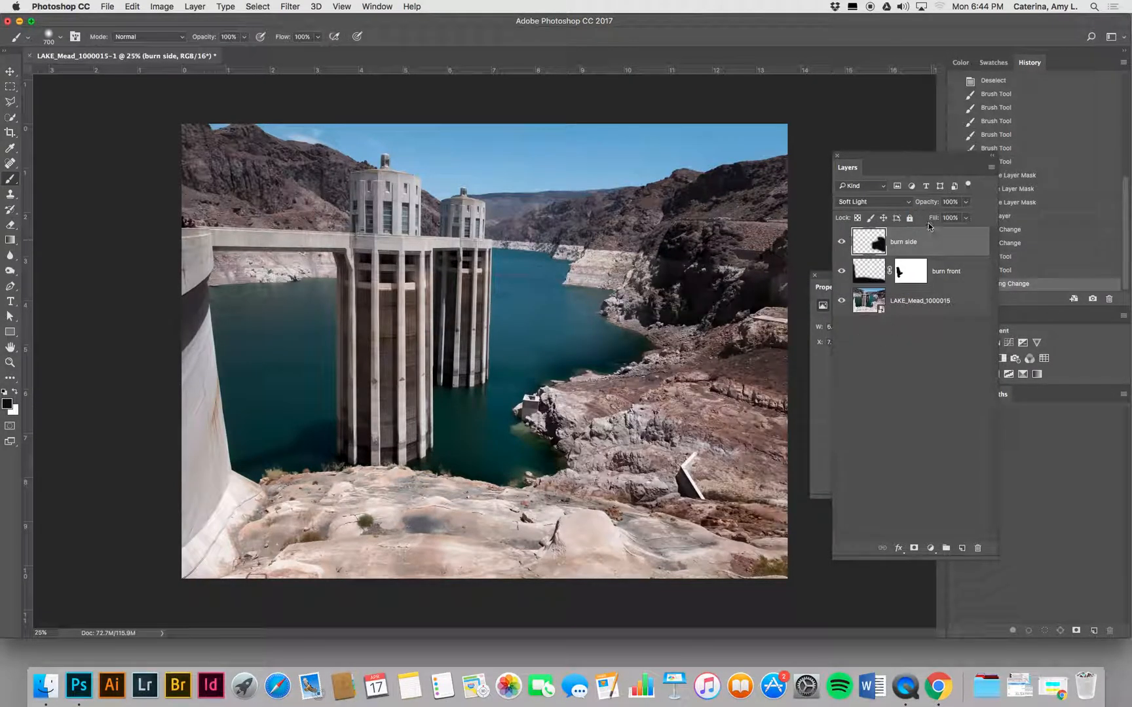
left_click_drag(927, 203, 907, 202)
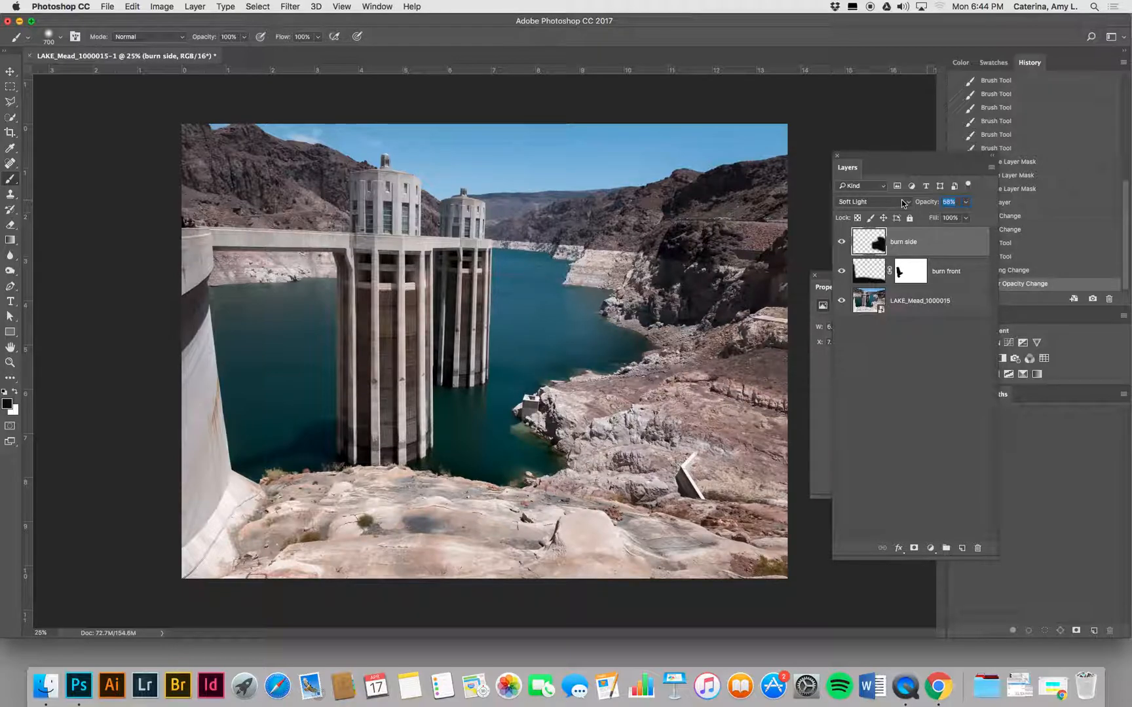
left_click_drag(904, 207, 910, 208)
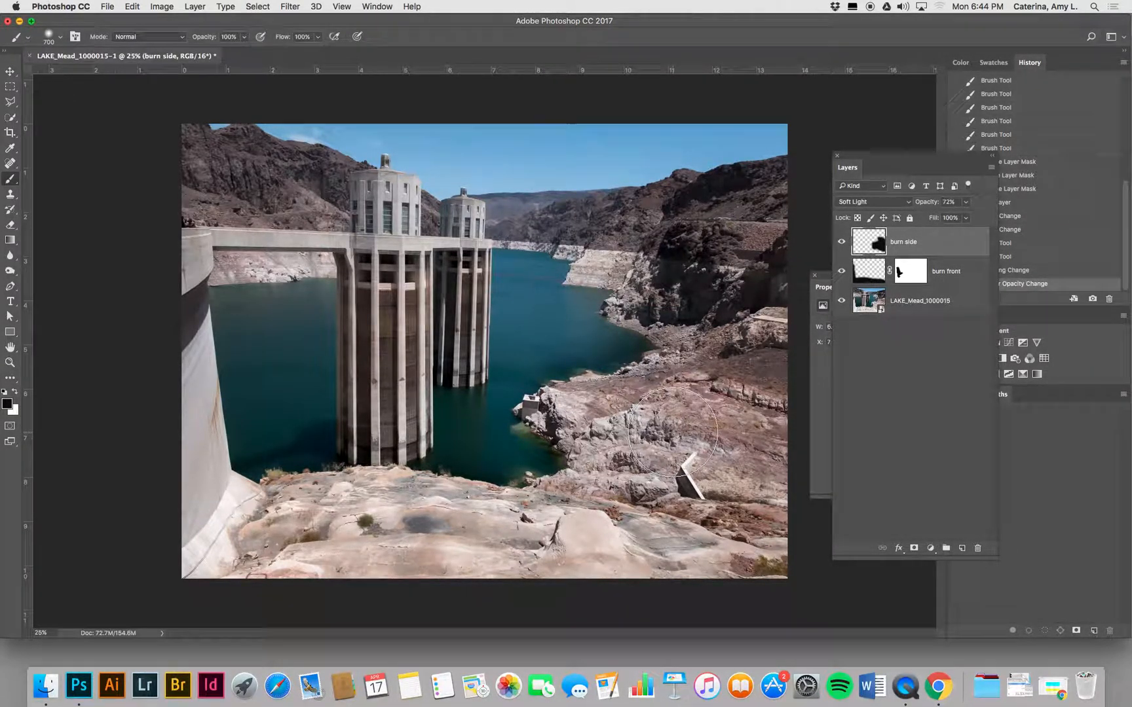
- Set the "burn side" layer's opacity to 56%, comparing the photo with the layer hidden and shown
left_click(841, 245)
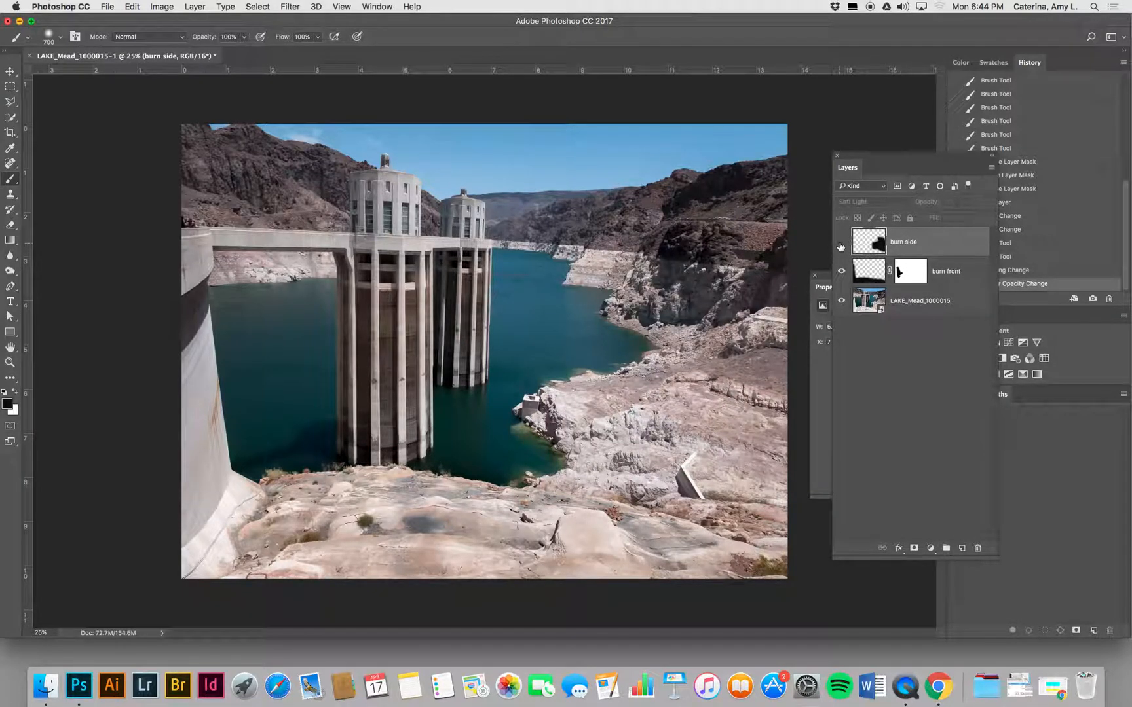
left_click(842, 243)
left_click_drag(932, 205, 919, 205)
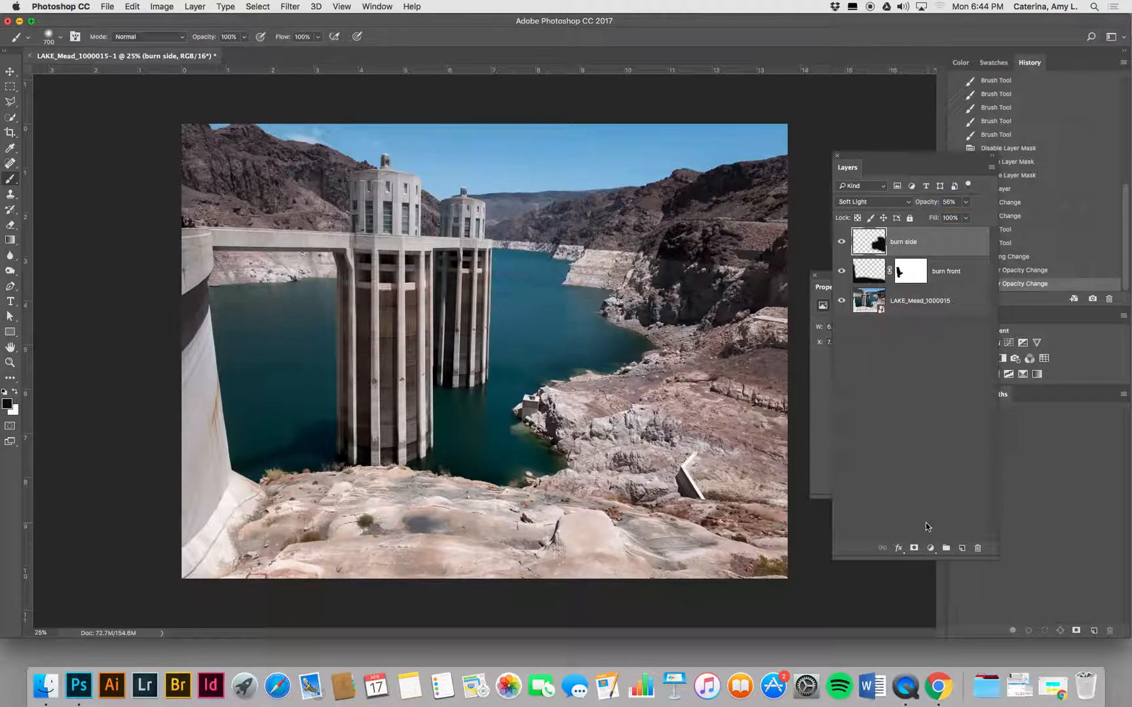
left_click(842, 242)
left_click(841, 243)
left_click(841, 243)
left_click(842, 243)
- Add a layer mask to "burn side" and paint black over the cove's water beside the rocks with a 175 px brush
left_click(914, 549)
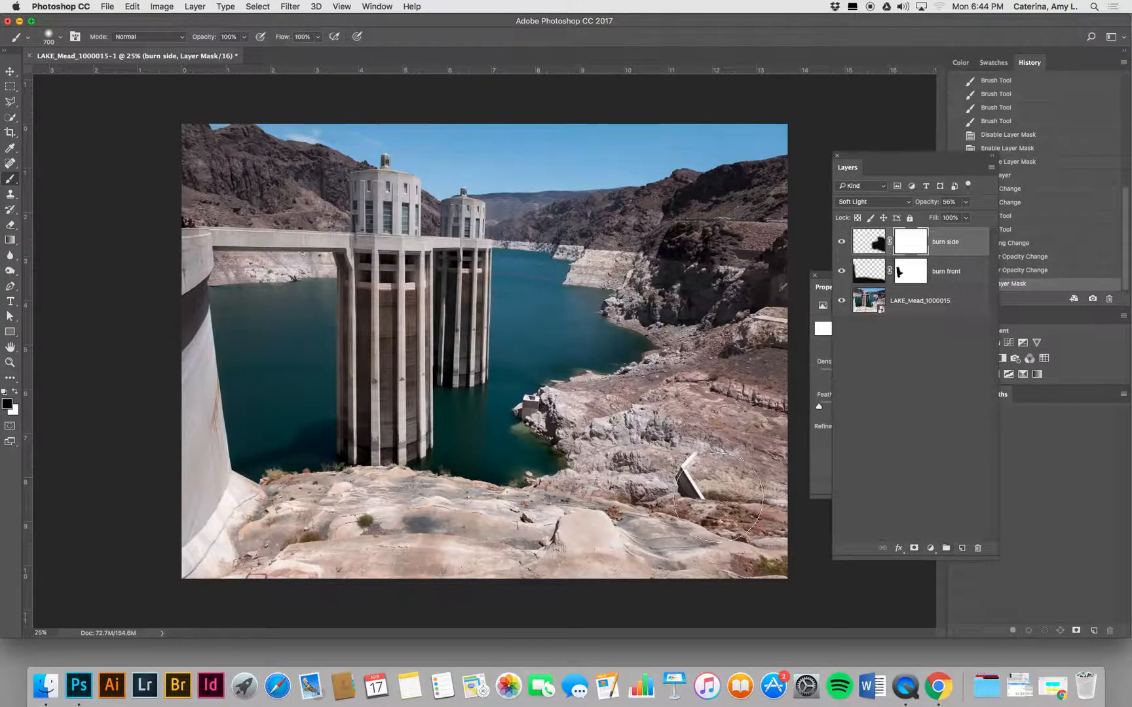
key("bracketleft")
key("bracketleft")
key("bracketleft")
key("bracketleft")
key("bracketleft")
key("bracketleft")
key("bracketleft")
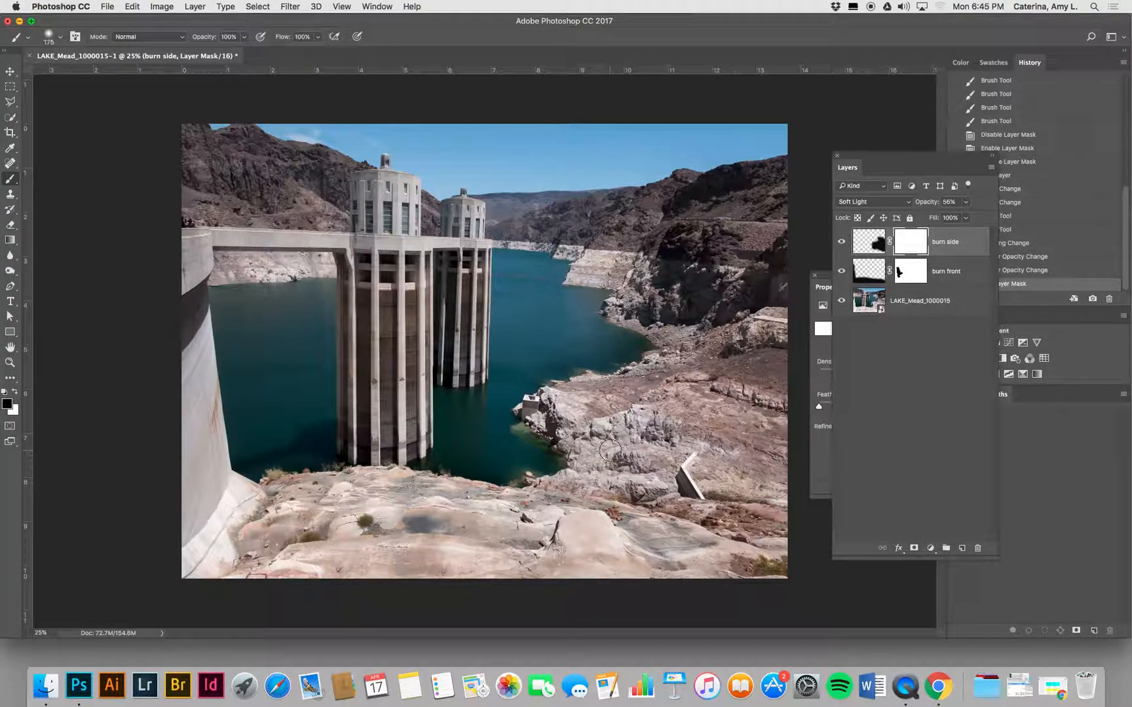
key("super+plus")
key("super+plus")
key("super+plus")
key("super+plus")
left_click_drag(712, 505, 393, 528)
mouse_move(577, 385)
left_mouse_down()
mouse_move(649, 409)
mouse_move(721, 356)
mouse_move(614, 384)
mouse_move(570, 369)
left_mouse_up()
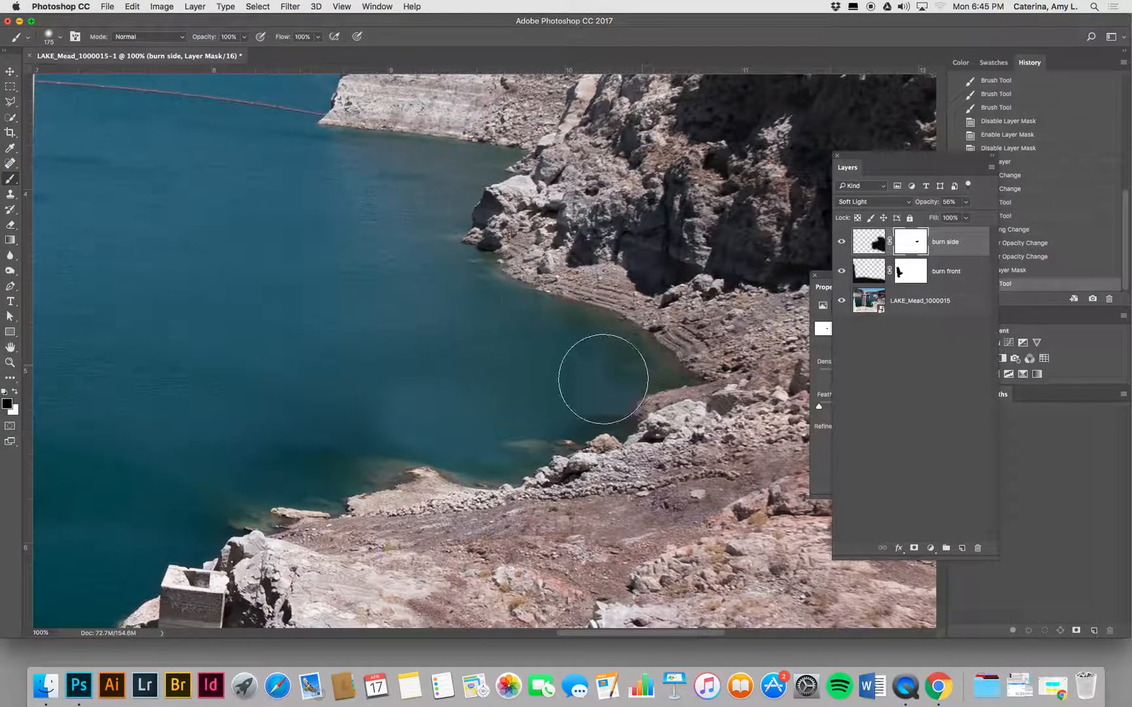
- Mask the burn off the remaining lake water along the rocky shoreline, from the small concrete block down to the foreground rocks
mouse_move(481, 429)
left_mouse_down()
mouse_move(271, 450)
mouse_move(569, 311)
left_mouse_up()
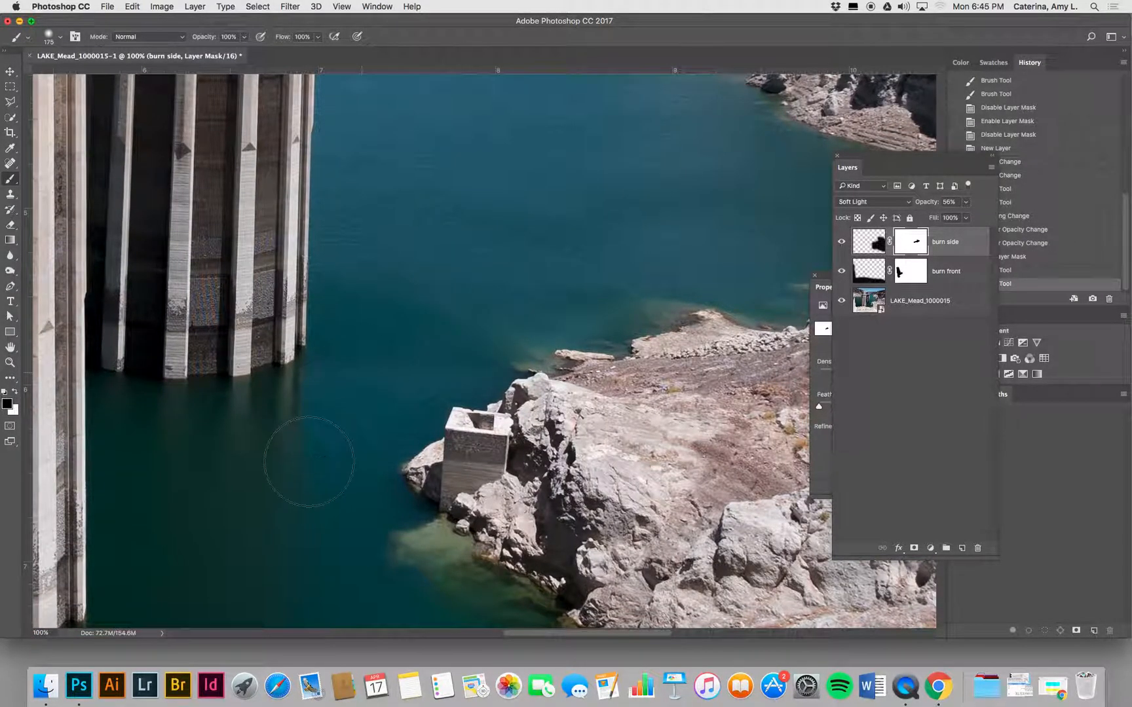
left_click_drag(308, 462, 314, 464)
scroll(387, 467, "down", 5)
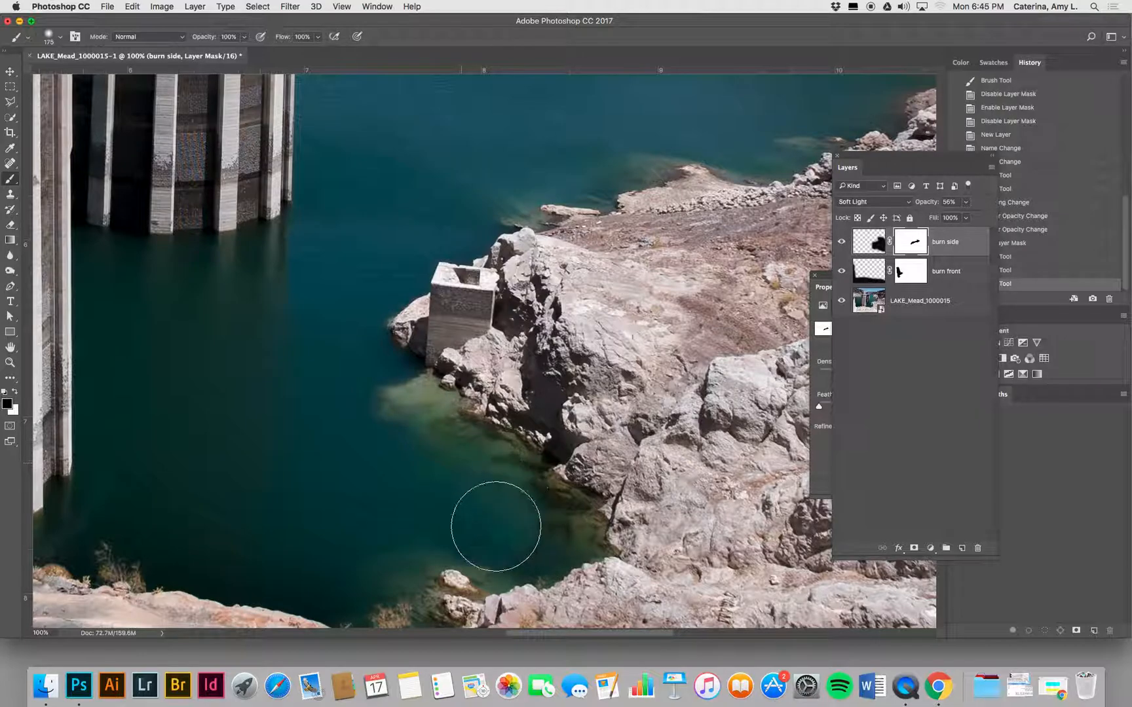
mouse_move(505, 522)
left_mouse_down()
mouse_move(562, 519)
mouse_move(441, 506)
mouse_move(700, 478)
mouse_move(595, 430)
mouse_move(488, 500)
mouse_move(615, 512)
mouse_move(705, 547)
mouse_move(696, 479)
left_mouse_up()
scroll(697, 469, "left", 10)
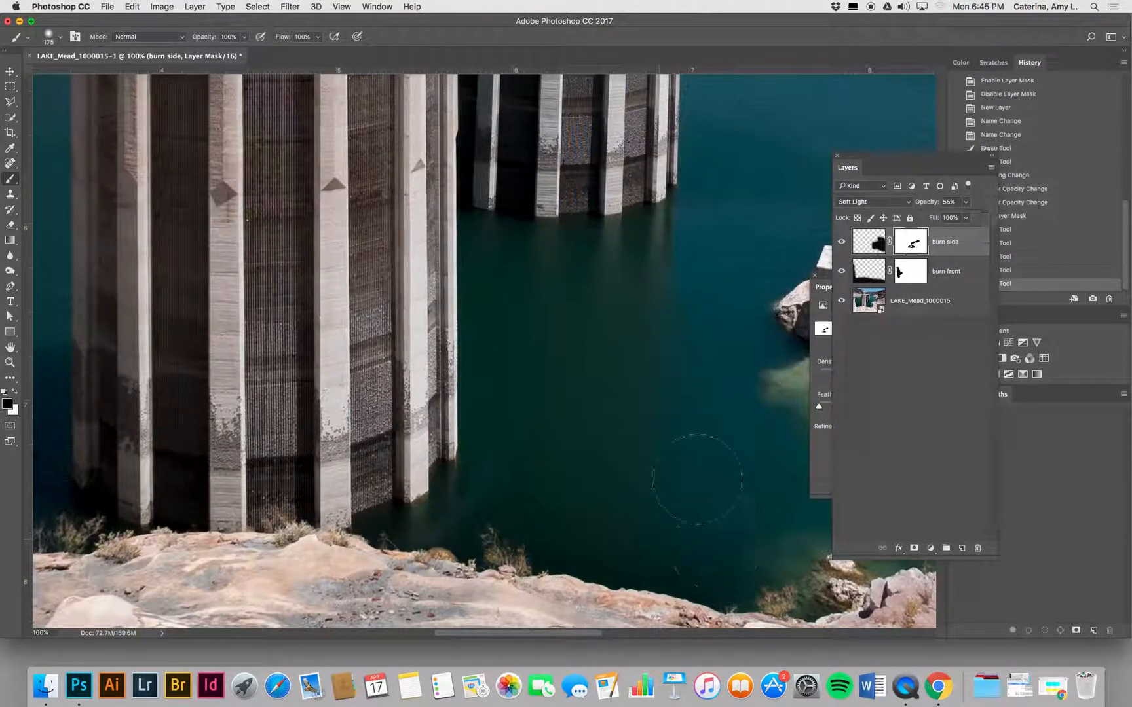
key("super+minus")
key("super+minus")
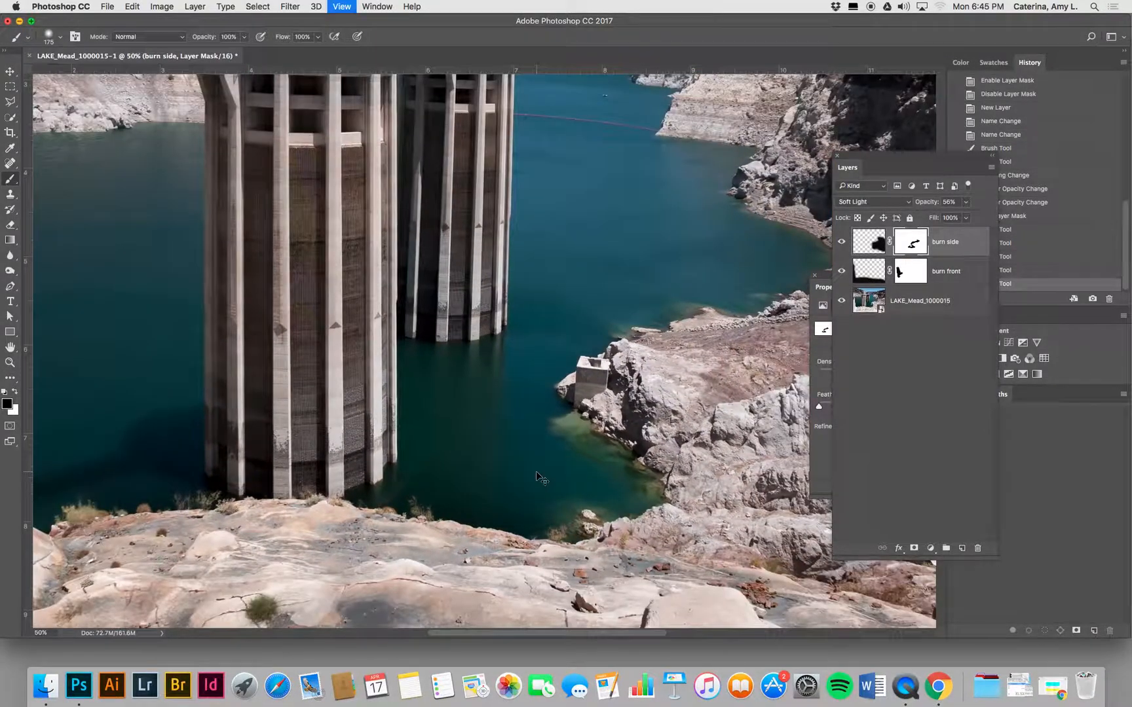
key("super+minus")
- Select the upper building of the nearer intake tower, above the bridge, with the Quick Selection tool
mouse_move(616, 308)
left_mouse_down()
mouse_move(566, 357)
mouse_move(464, 391)
mouse_move(739, 417)
mouse_move(738, 488)
left_mouse_up()
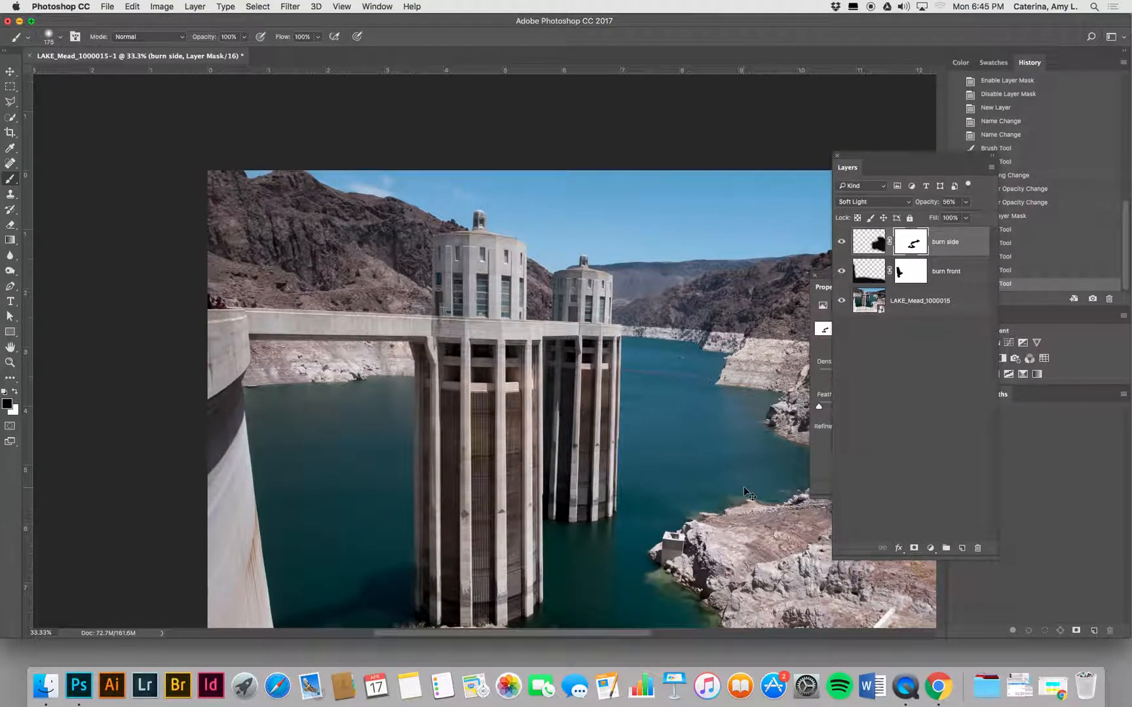
key("super+plus")
key("super+plus")
key("super+plus")
left_click_drag(531, 276, 546, 545)
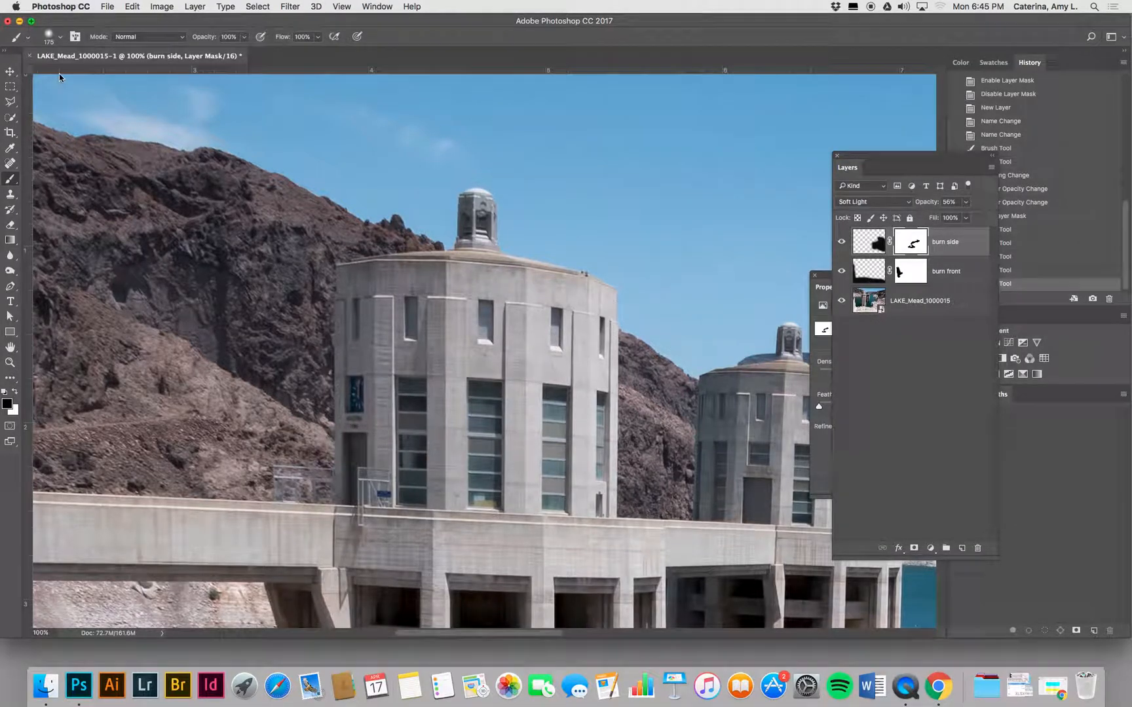
left_click_drag(12, 119, 63, 122)
mouse_move(386, 282)
left_mouse_down()
mouse_move(443, 294)
mouse_move(459, 322)
mouse_move(568, 395)
mouse_move(560, 472)
mouse_move(489, 489)
left_mouse_up()
mouse_move(407, 479)
left_mouse_down()
mouse_move(388, 458)
mouse_move(370, 457)
mouse_move(342, 491)
left_mouse_up()
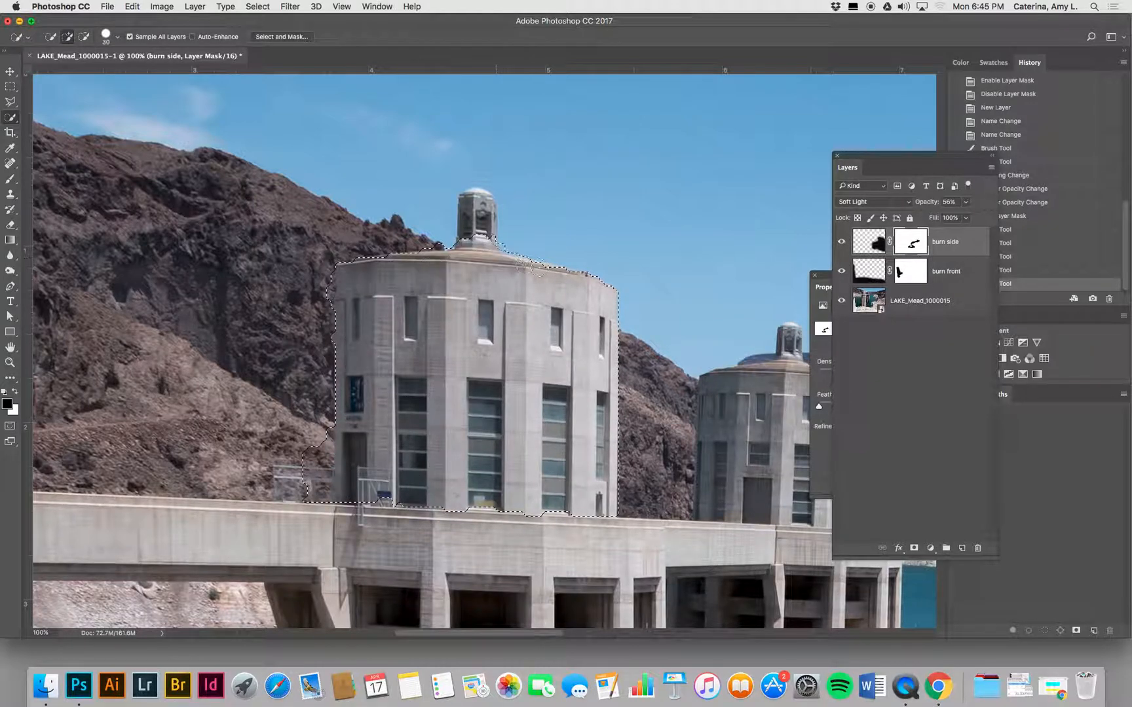
- Add the rooftop cupola to the tower selection and subtract the bridge wall below the building
mouse_move(477, 205)
left_mouse_down()
mouse_move(490, 204)
mouse_move(488, 241)
left_mouse_up()
mouse_move(510, 447)
left_mouse_down()
mouse_move(596, 485)
mouse_move(570, 511)
mouse_move(548, 510)
left_mouse_up()
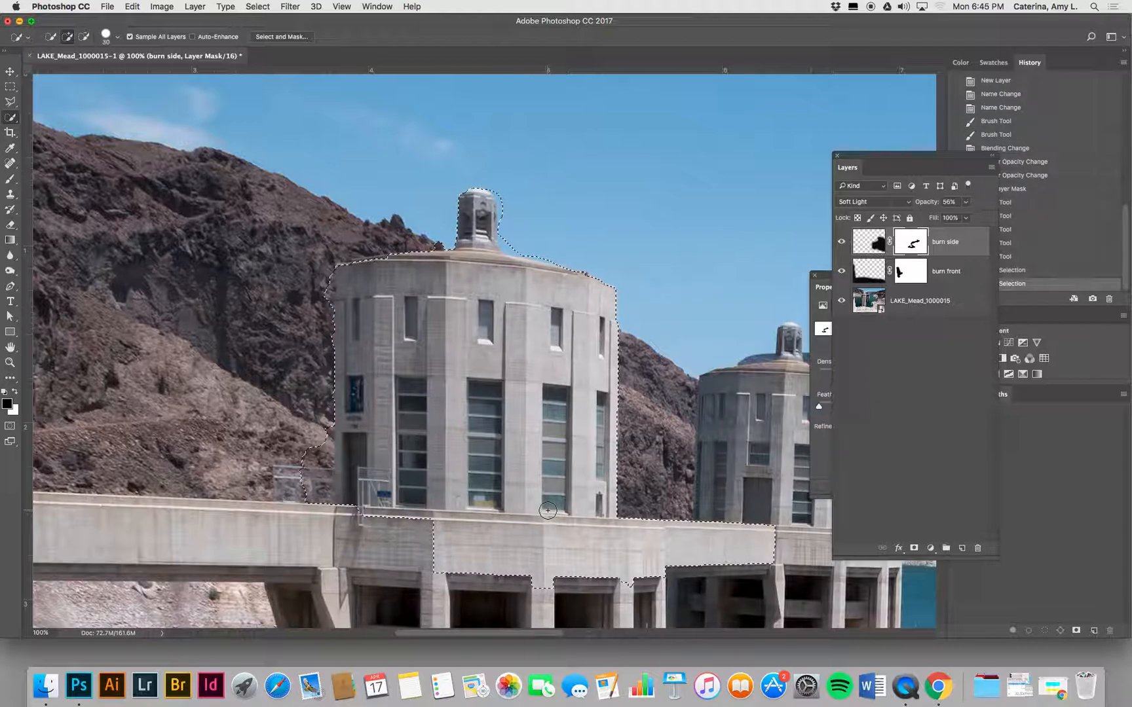
key("alt")
mouse_move(418, 552)
left_mouse_down()
mouse_move(671, 564)
mouse_move(782, 557)
mouse_move(780, 542)
left_mouse_up()
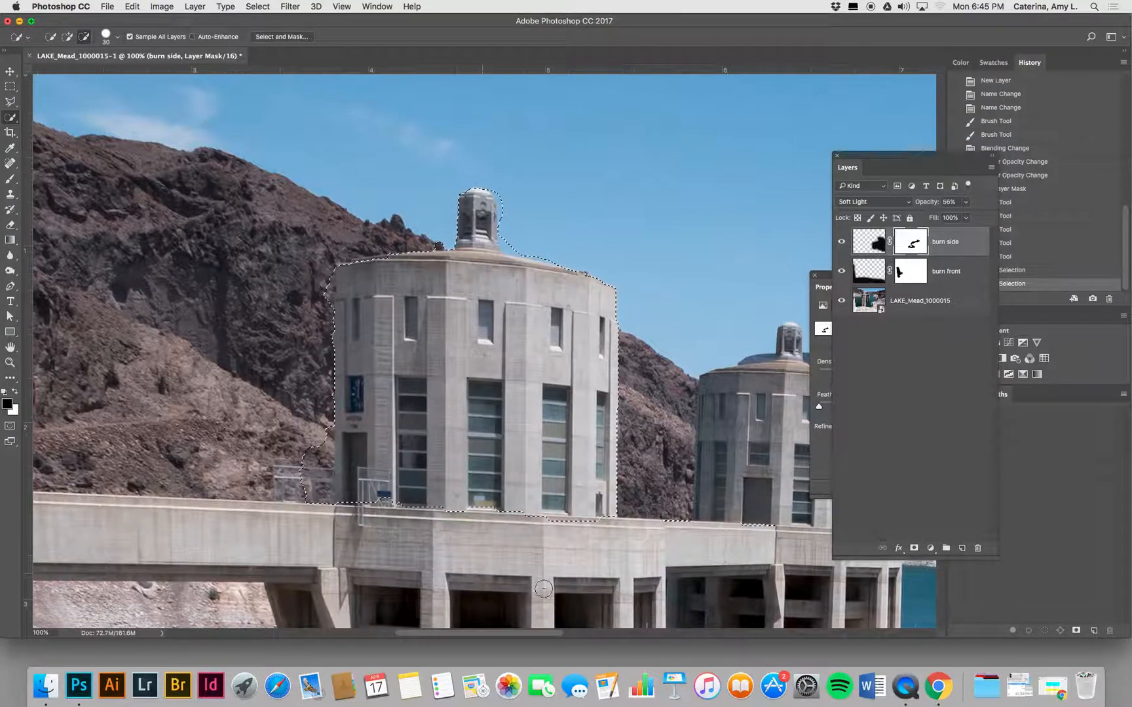
- In Quick Mask mode, clear the overlay spilling onto the hillside and railing beside the tower's doorway with a white 35 px brush
key("q")
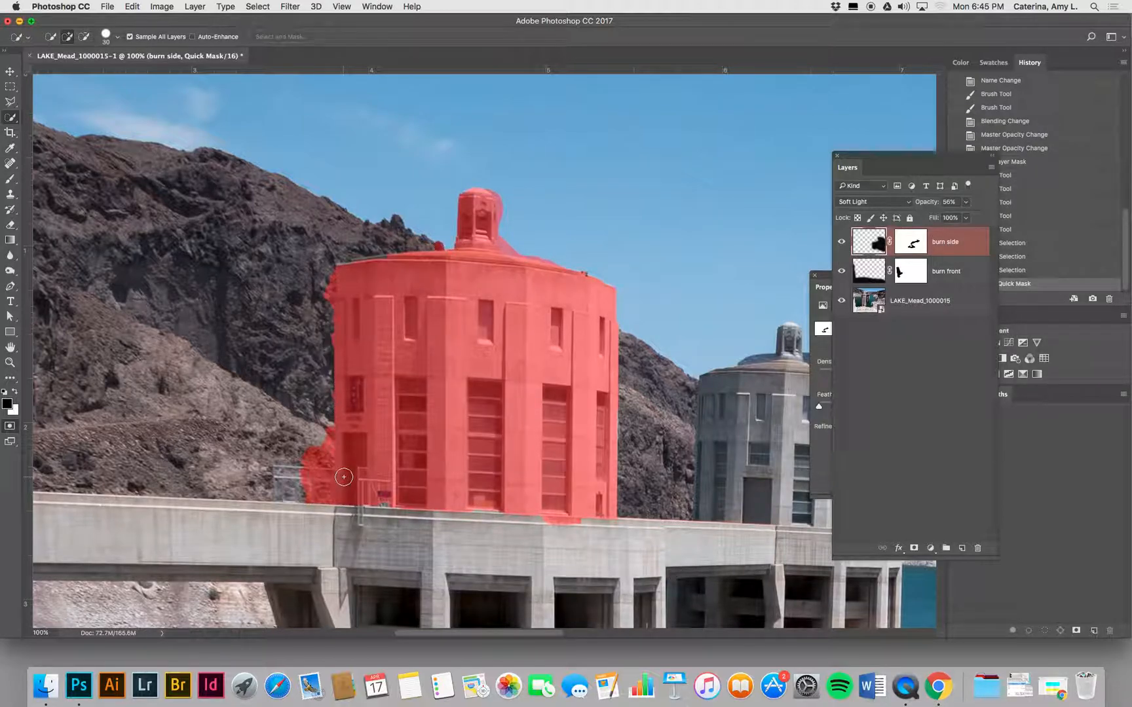
key("b")
key("super+equal")
key("bracketleft")
key("bracketleft")
key("bracketleft")
key("bracketleft")
key("bracketleft")
key("bracketleft")
key("bracketleft")
key("bracketleft")
key("bracketleft")
key("bracketleft")
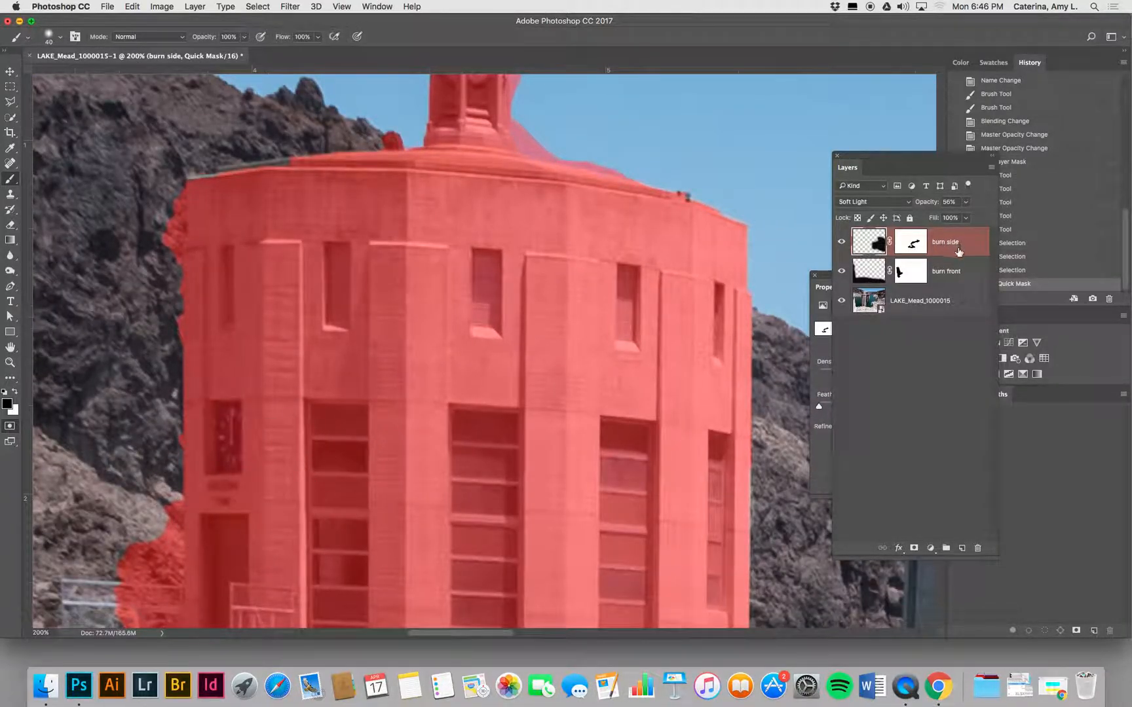
key("bracketleft")
left_click_drag(148, 540, 146, 532)
key("x")
left_click_drag(143, 596, 155, 518)
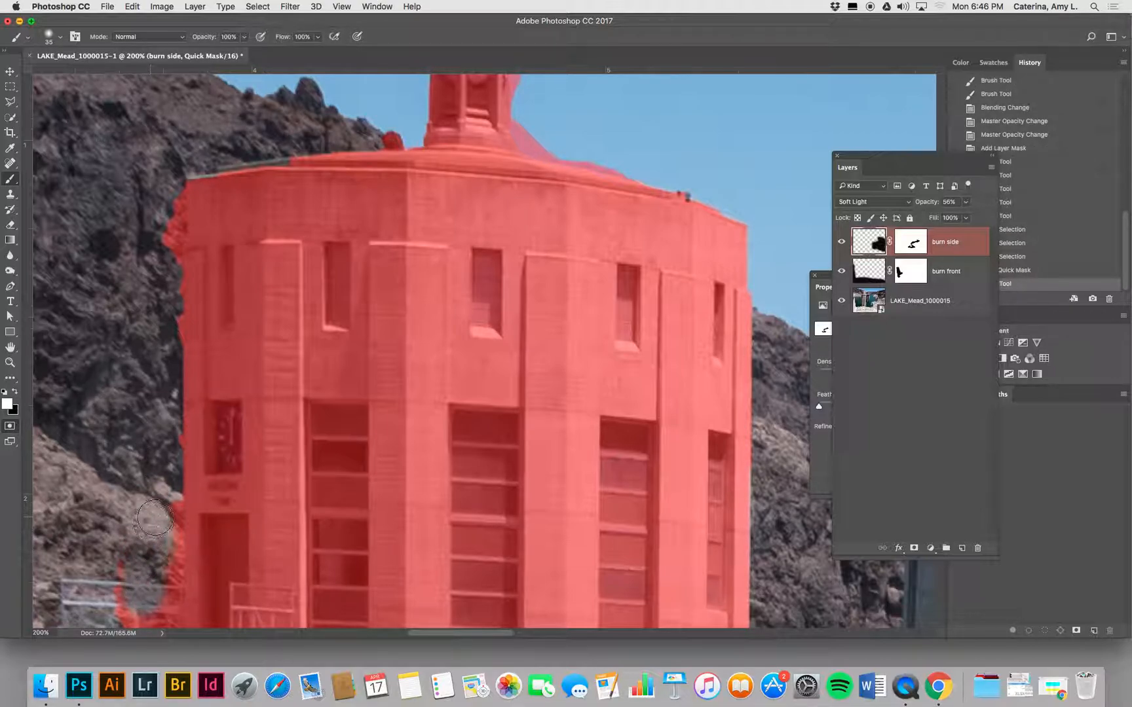
left_click_drag(165, 438, 160, 452)
scroll(197, 497, "down", 5)
scroll(197, 498, "left", 2)
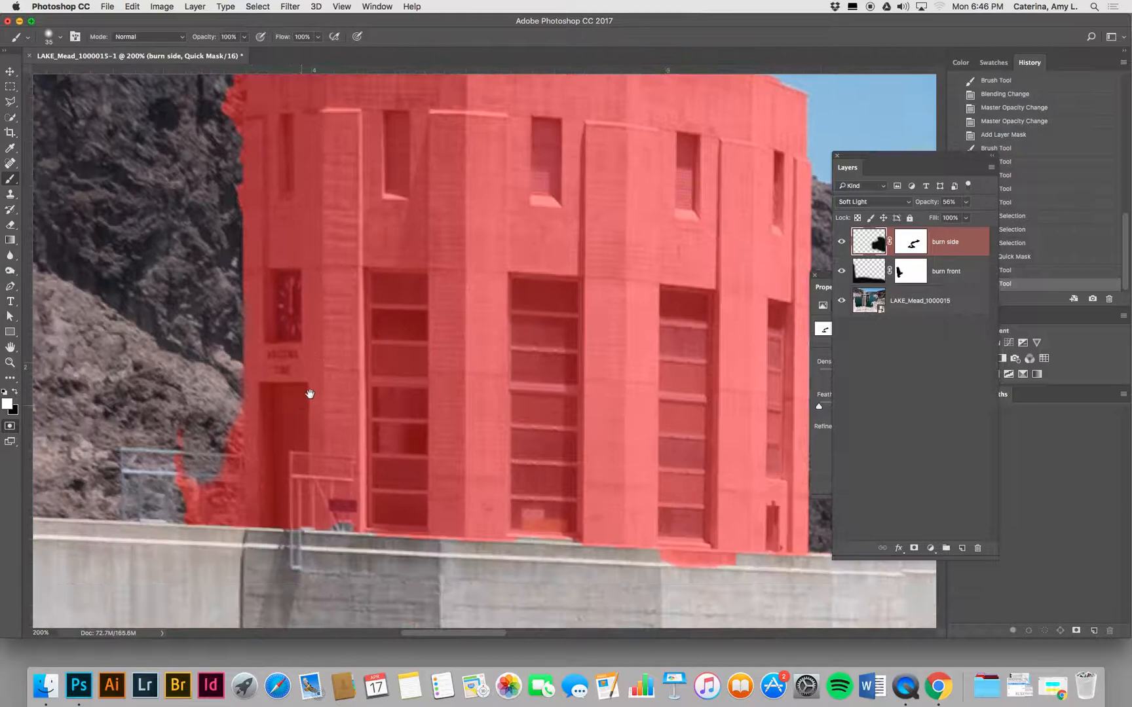
left_click_drag(225, 423, 241, 517)
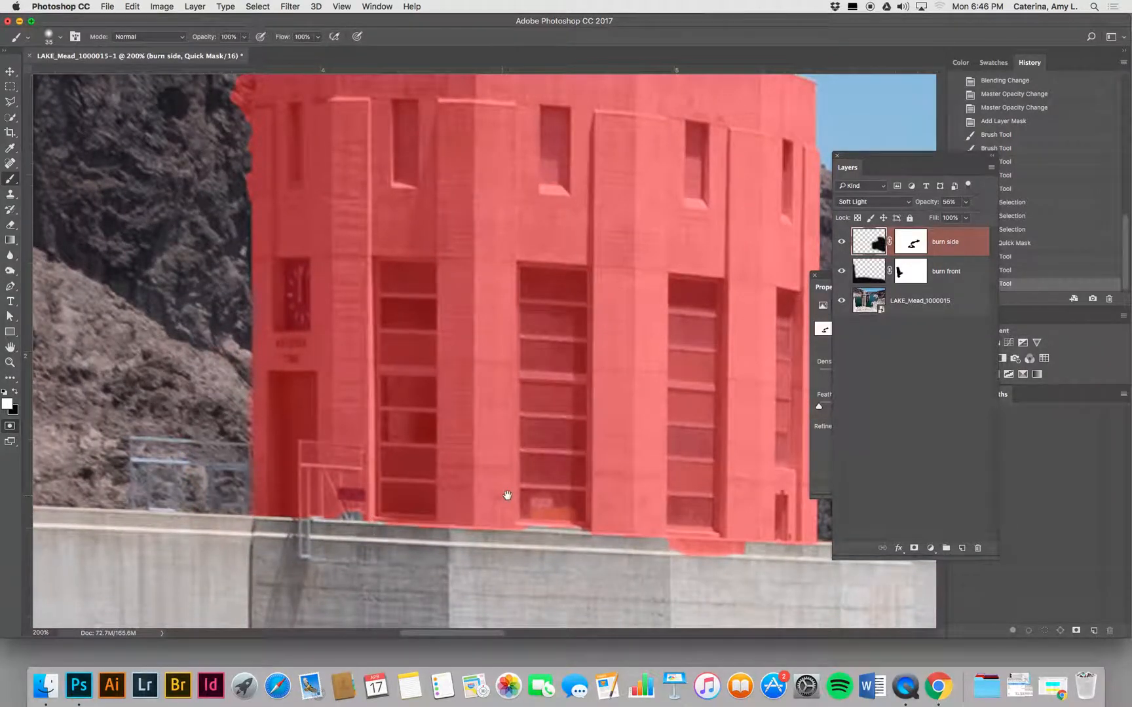
- Clean up the Quick Mask along the tower's base, filling gaps with black and clearing the spill on the bridge wall with white
scroll(508, 497, "right", 1)
key("x")
left_click_drag(535, 514, 517, 518)
key("x")
mouse_move(696, 579)
left_mouse_down()
mouse_move(767, 568)
mouse_move(657, 559)
mouse_move(778, 569)
mouse_move(575, 585)
left_mouse_up()
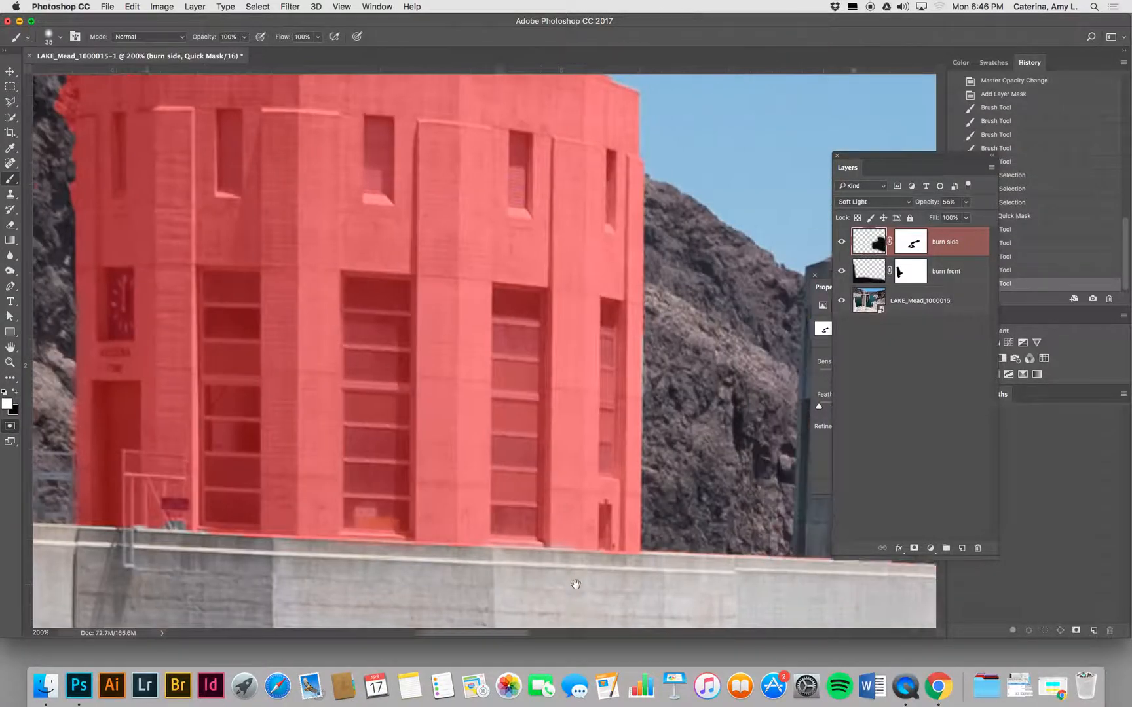
left_click_drag(648, 550, 696, 552)
- Refine the Quick Mask along the tower's roofline and its wall edge against the dark hillside, alternating white and black paint
left_click_drag(626, 387, 673, 650)
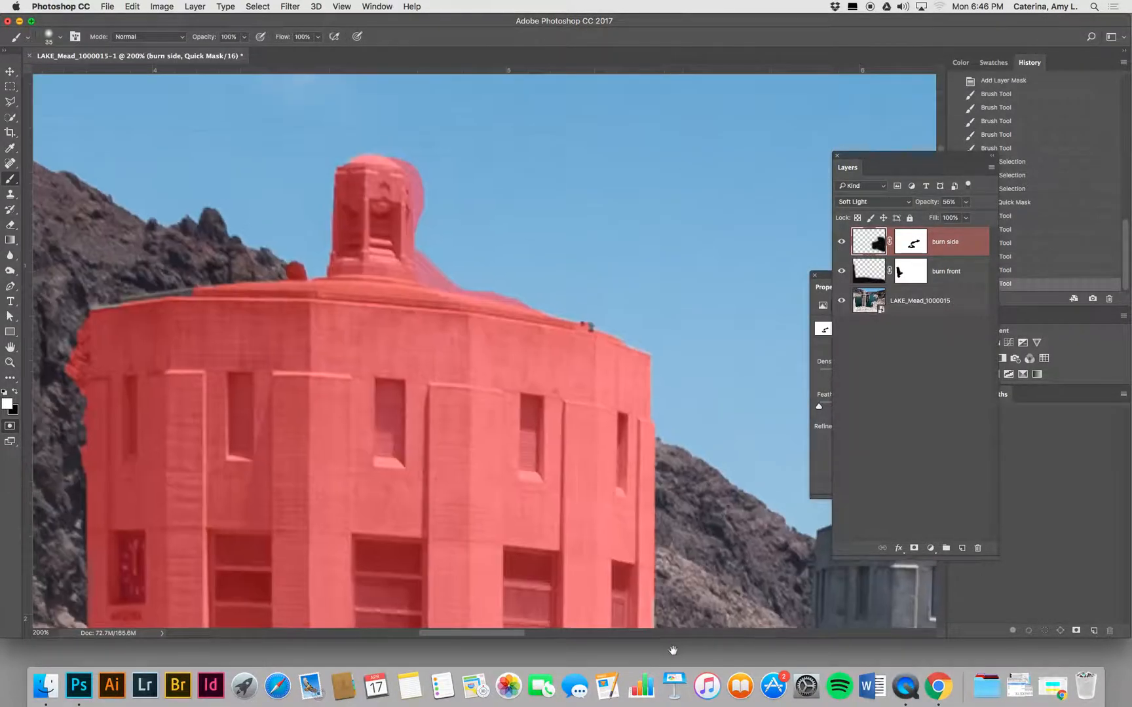
mouse_move(522, 352)
left_mouse_down()
mouse_move(470, 334)
mouse_move(461, 319)
mouse_move(452, 344)
mouse_move(605, 384)
left_mouse_up()
key("x")
mouse_move(205, 405)
left_mouse_down()
mouse_move(222, 391)
mouse_move(134, 404)
mouse_move(163, 415)
left_mouse_up()
key("x")
mouse_move(43, 425)
left_mouse_down()
mouse_move(82, 440)
mouse_move(85, 426)
mouse_move(87, 472)
mouse_move(90, 406)
mouse_move(87, 561)
left_mouse_up()
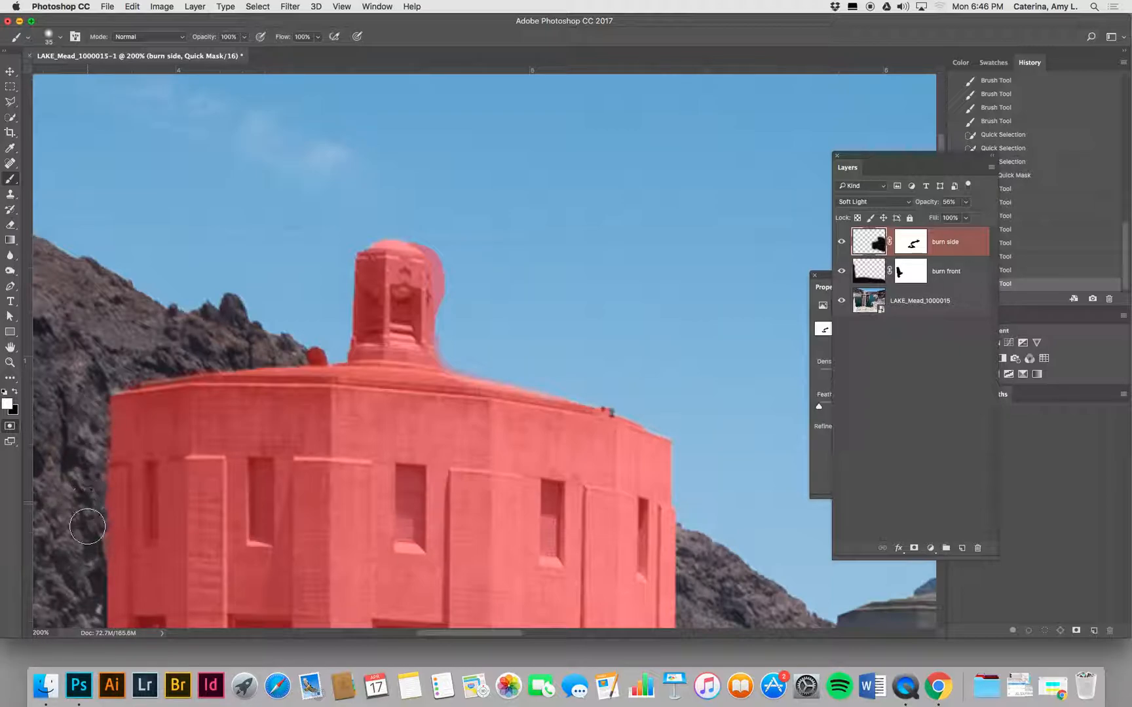
scroll(91, 459, "down", 5)
mouse_move(99, 341)
left_mouse_down()
mouse_move(124, 334)
mouse_move(130, 348)
mouse_move(118, 357)
left_mouse_up()
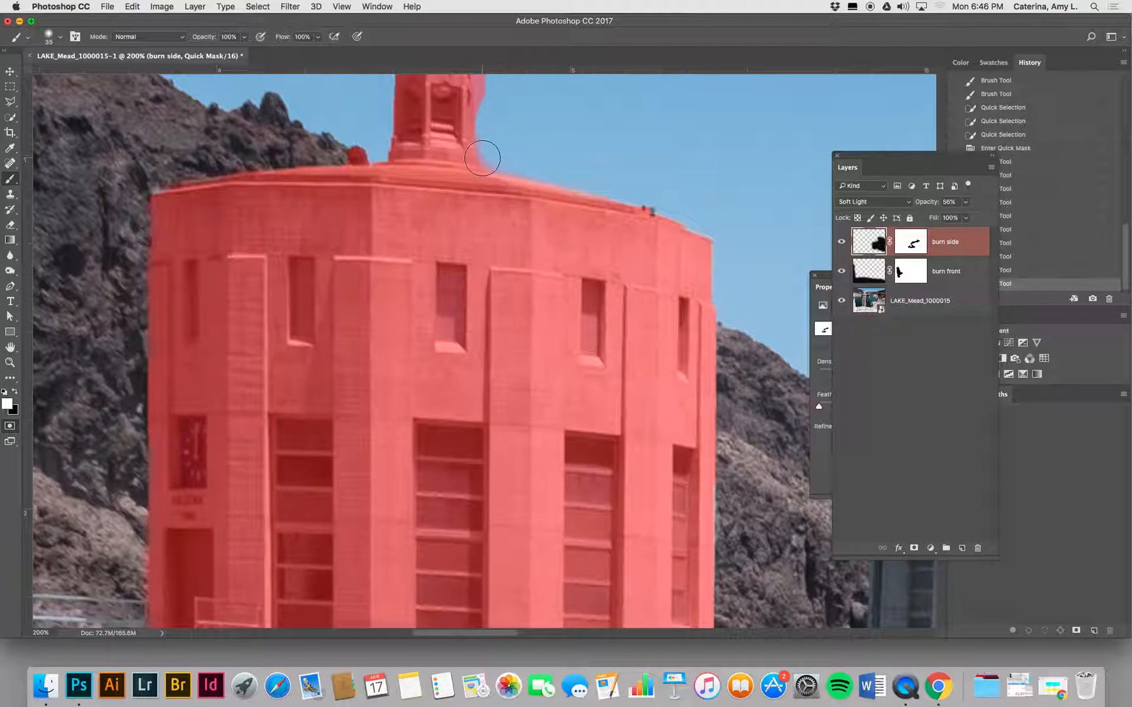
- Clear the Quick Mask overlay spilling into the sky beside the cupola's dome and shaft with a white 9 px brush
key("super+equal")
scroll(518, 458, "up", 10)
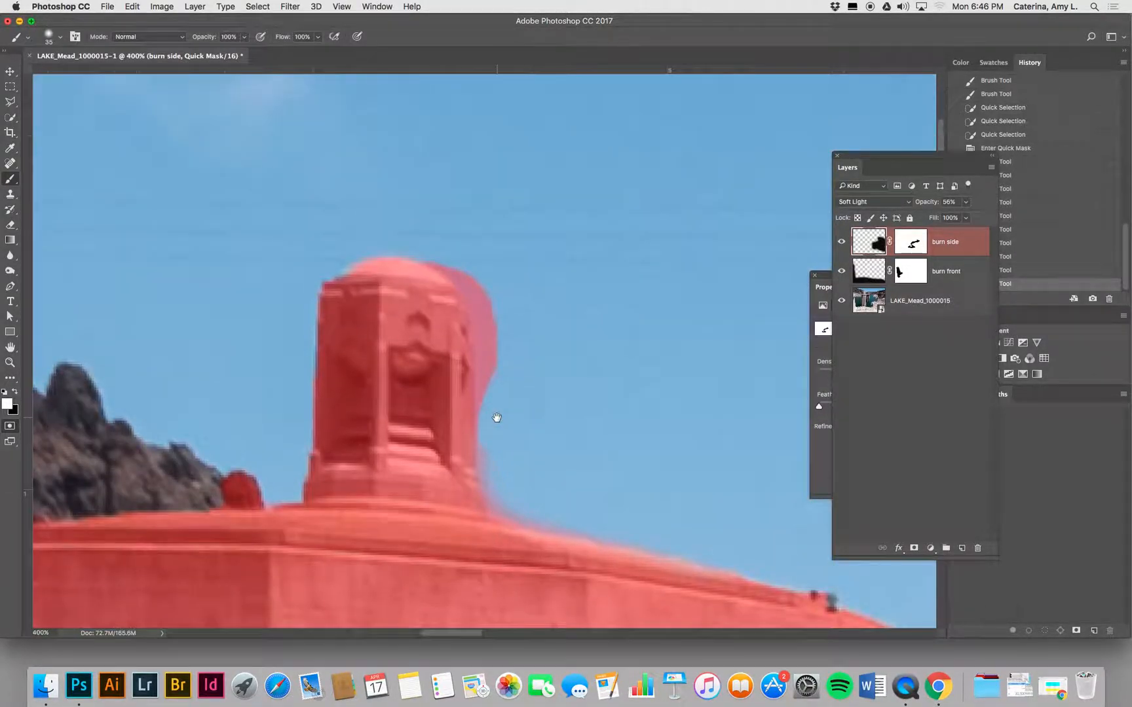
key("bracketleft")
key("bracketleft")
key("bracketleft")
key("bracketleft")
key("bracketleft")
key("bracketleft")
left_click_drag(445, 251, 481, 279)
mouse_move(428, 250)
left_mouse_down()
mouse_move(479, 321)
mouse_move(488, 435)
mouse_move(488, 300)
left_mouse_up()
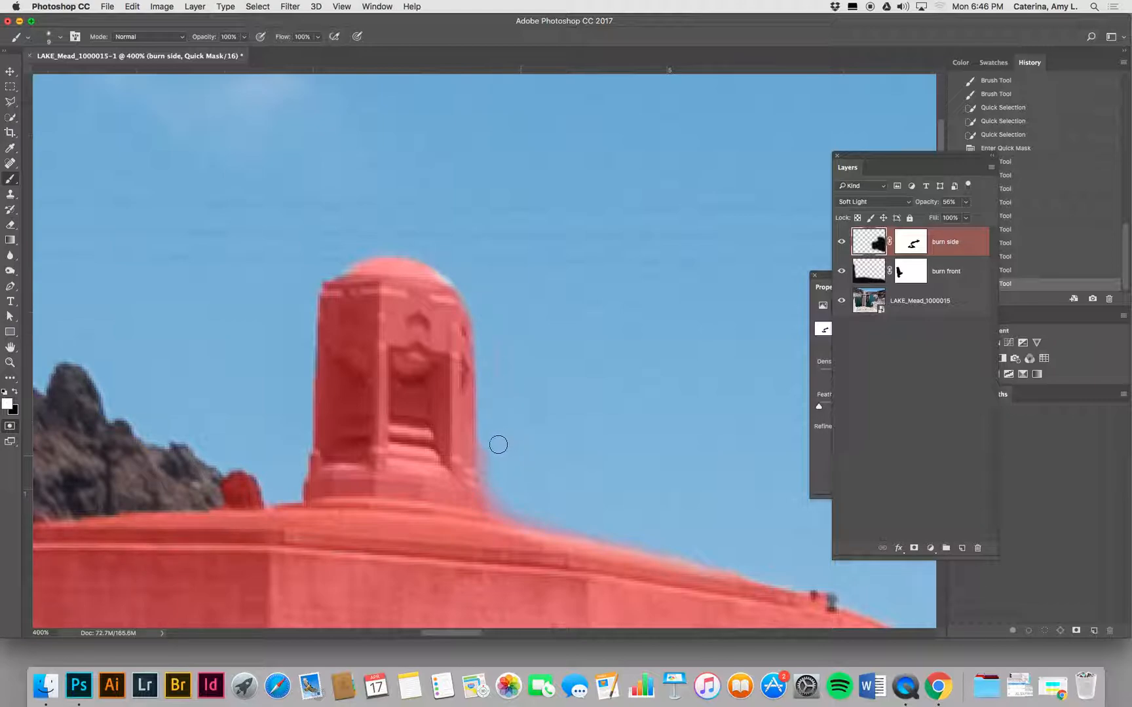
- Clear the mask spill at the cupola's base and restore the dome's edge with black paint
left_click_drag(491, 458, 495, 505)
right_click(546, 522)
left_click(646, 357)
key("x")
mouse_move(450, 301)
left_mouse_down()
mouse_move(452, 285)
mouse_move(429, 302)
left_mouse_up()
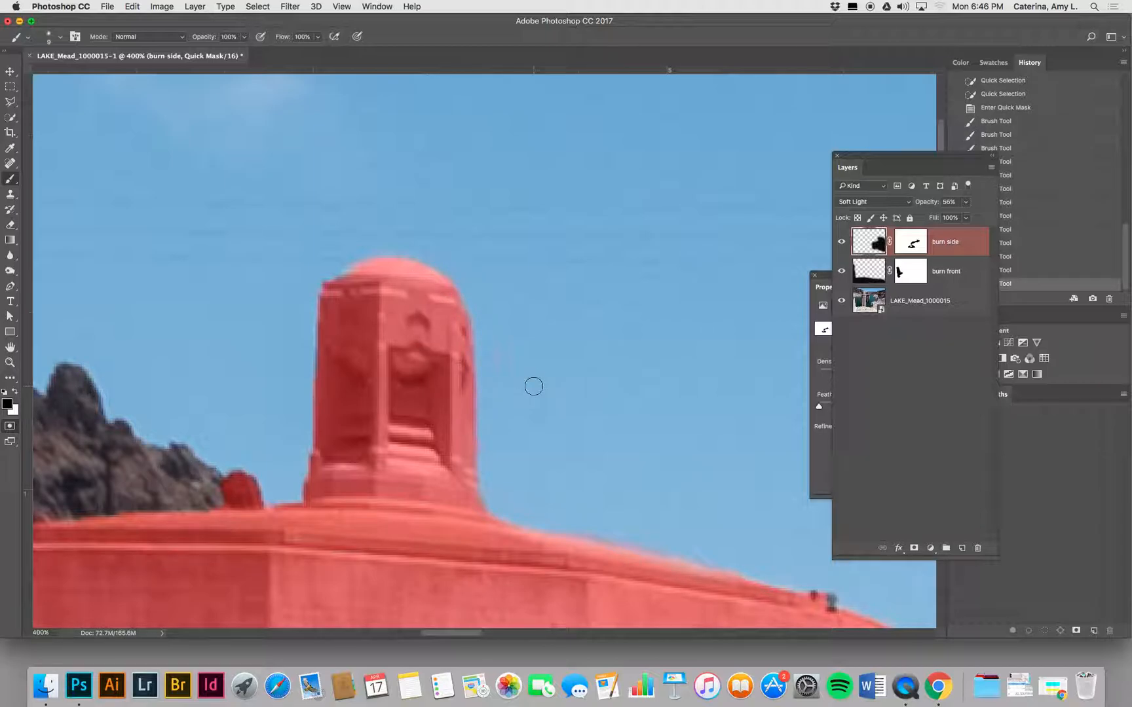
- Leave Quick Mask mode and save the tower selection as a new channel named "building"
key("super+minus")
key("super+minus")
key("super+minus")
key("super+minus")
key("super+minus")
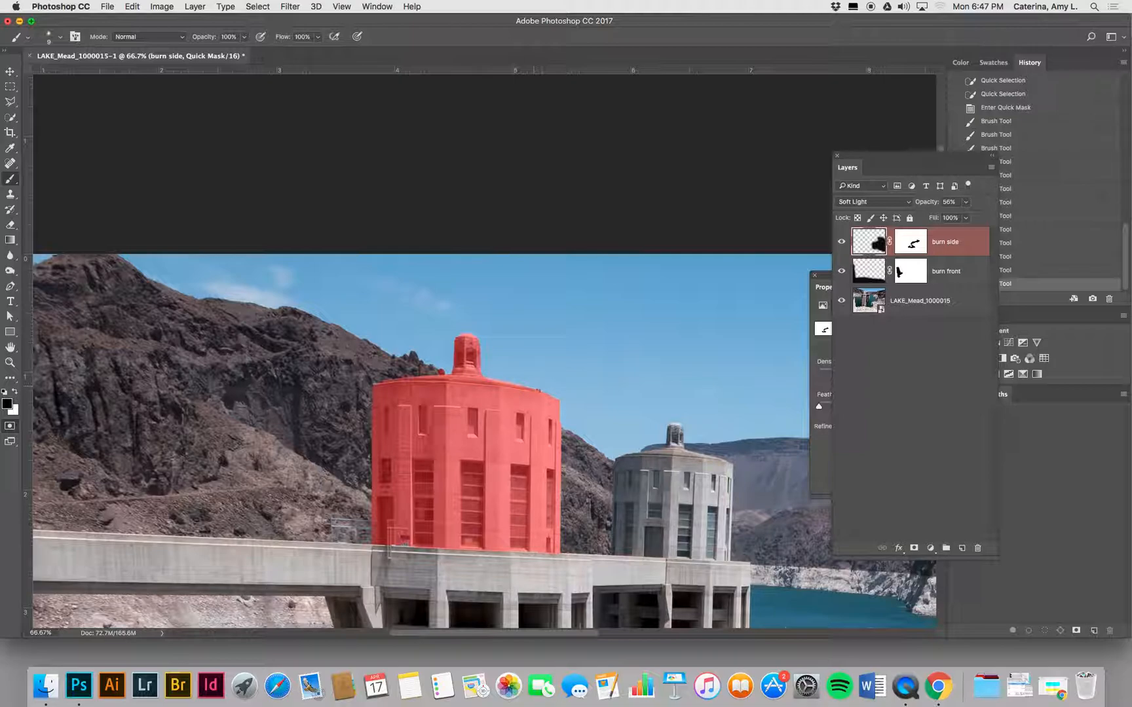
key("q")
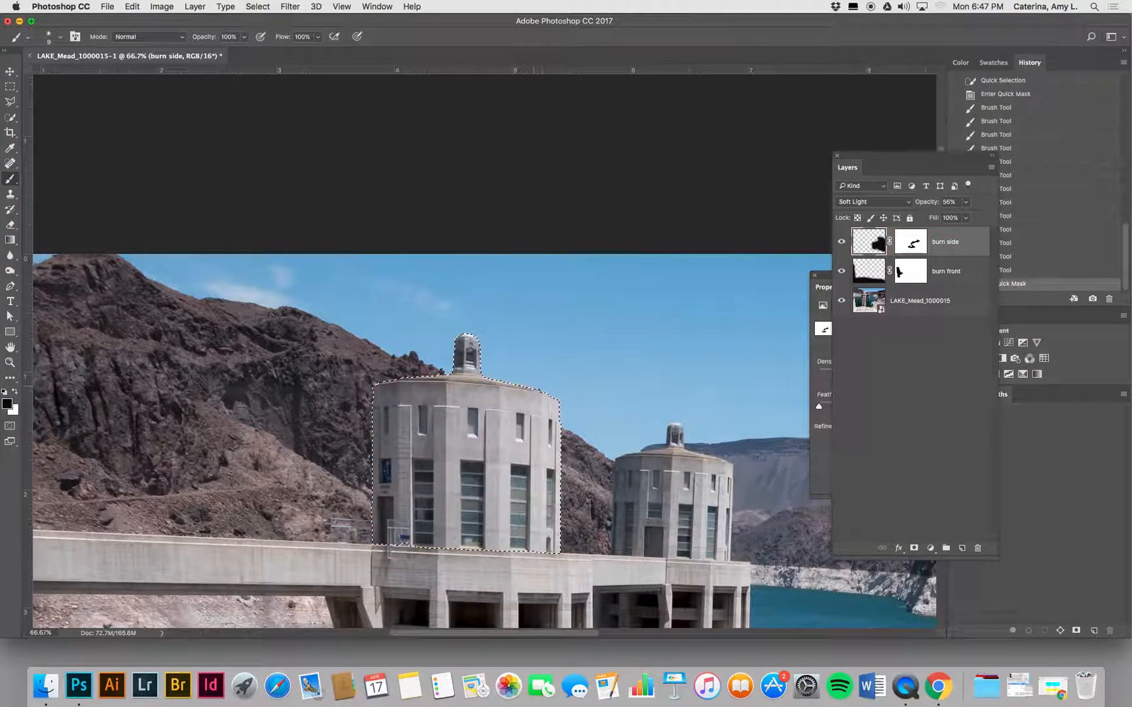
left_click(256, 7)
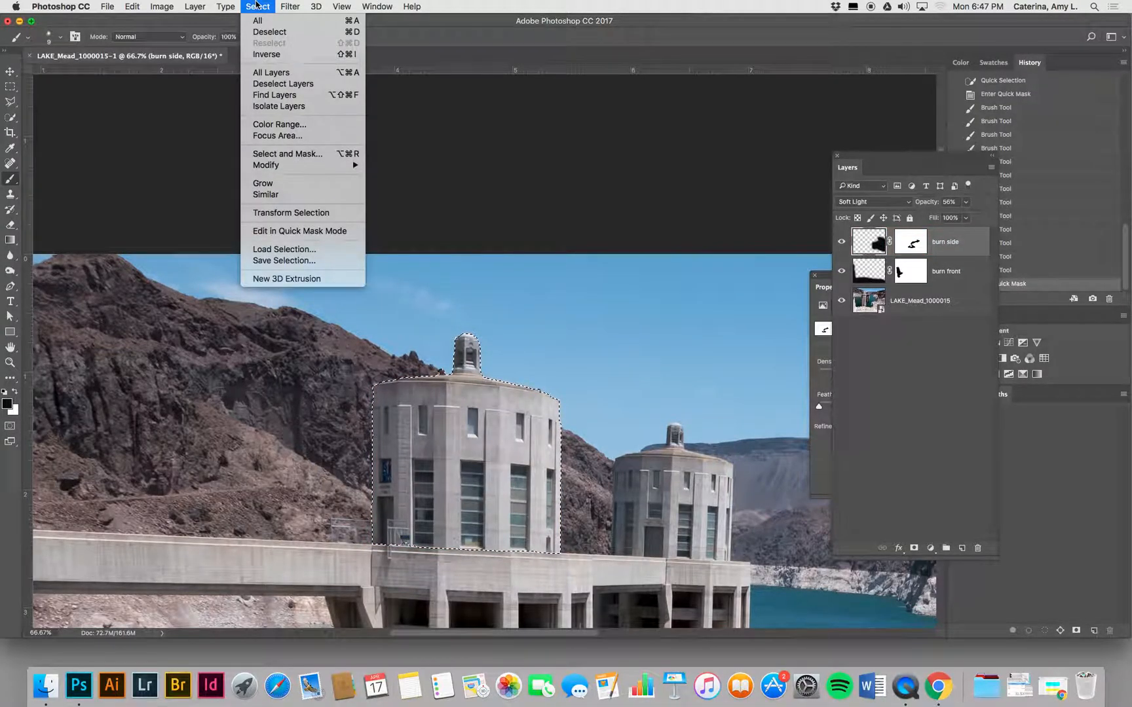
left_click(272, 261)
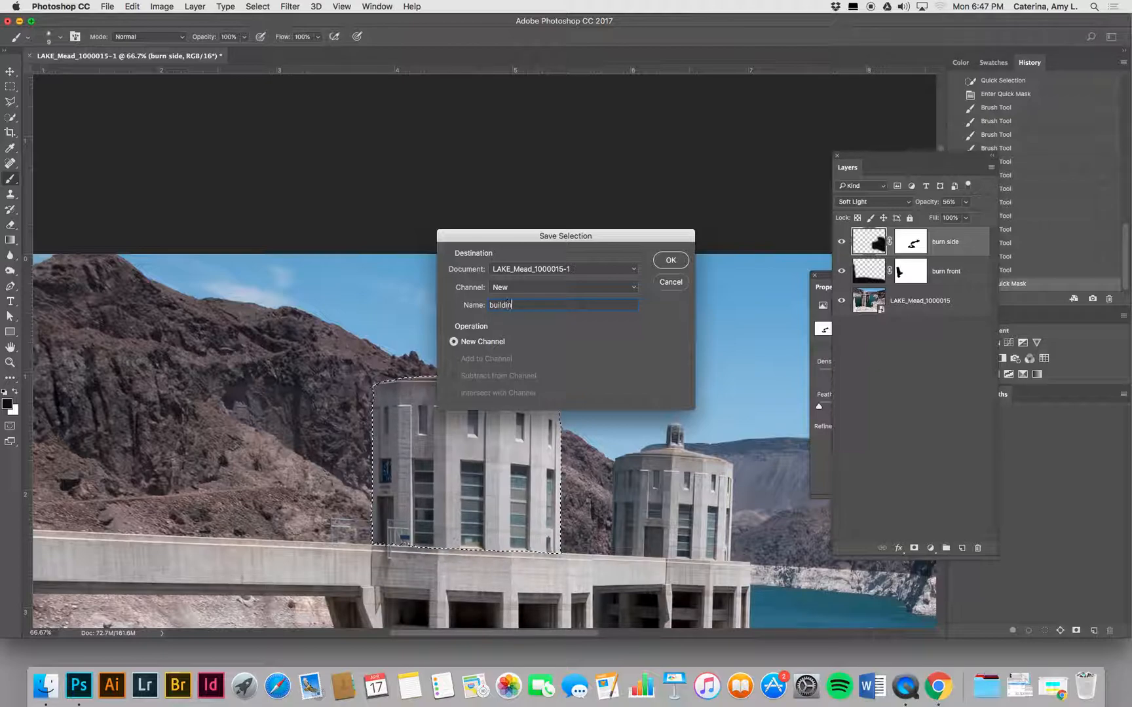
key("Return")
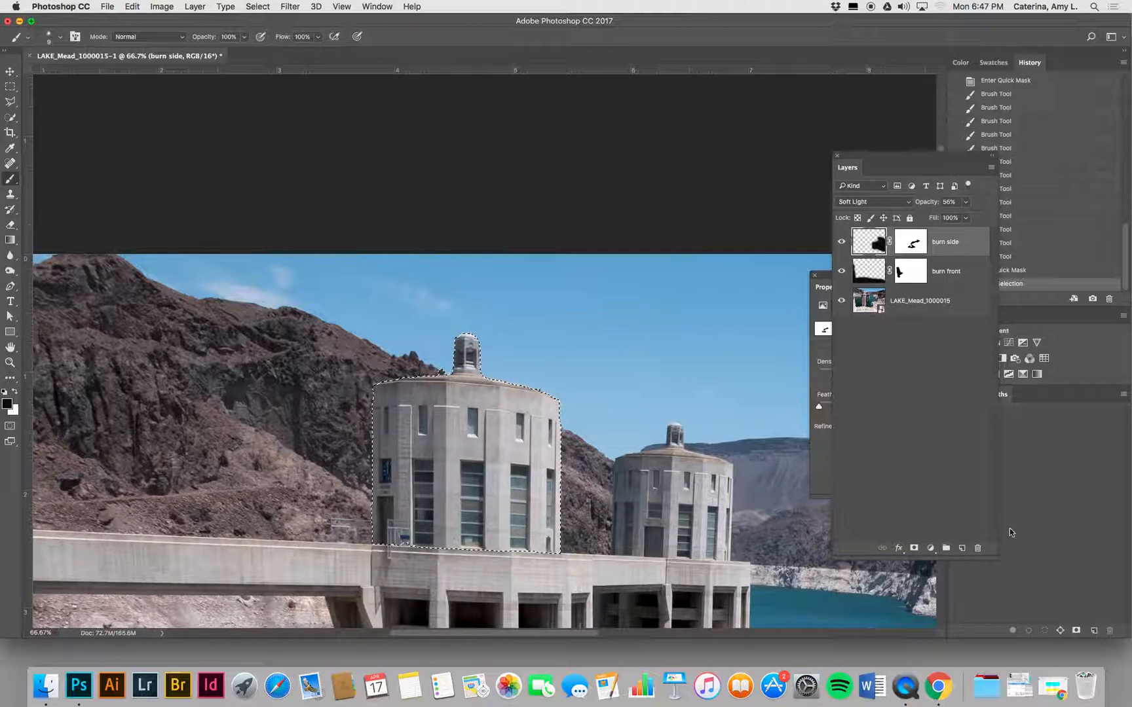
- View the saved "building" channel alone, return to the RGB composite, and examine the selection edge around the cupola
left_click_drag(902, 155, 850, 158)
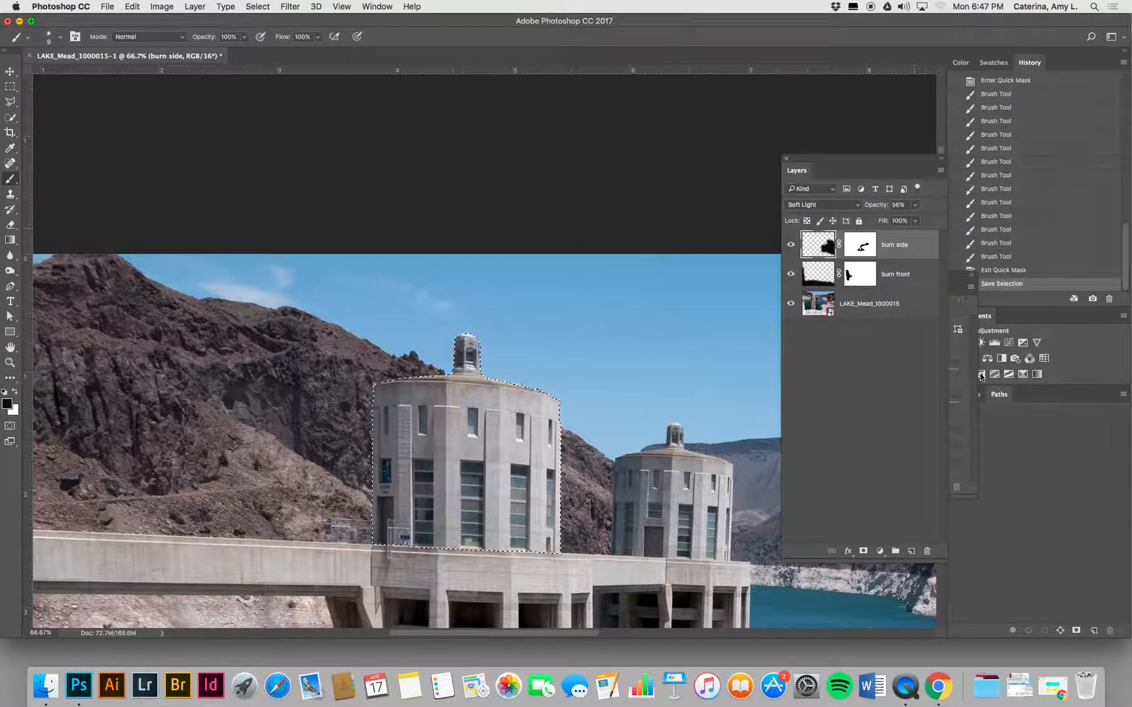
left_click(979, 396)
left_click(980, 395)
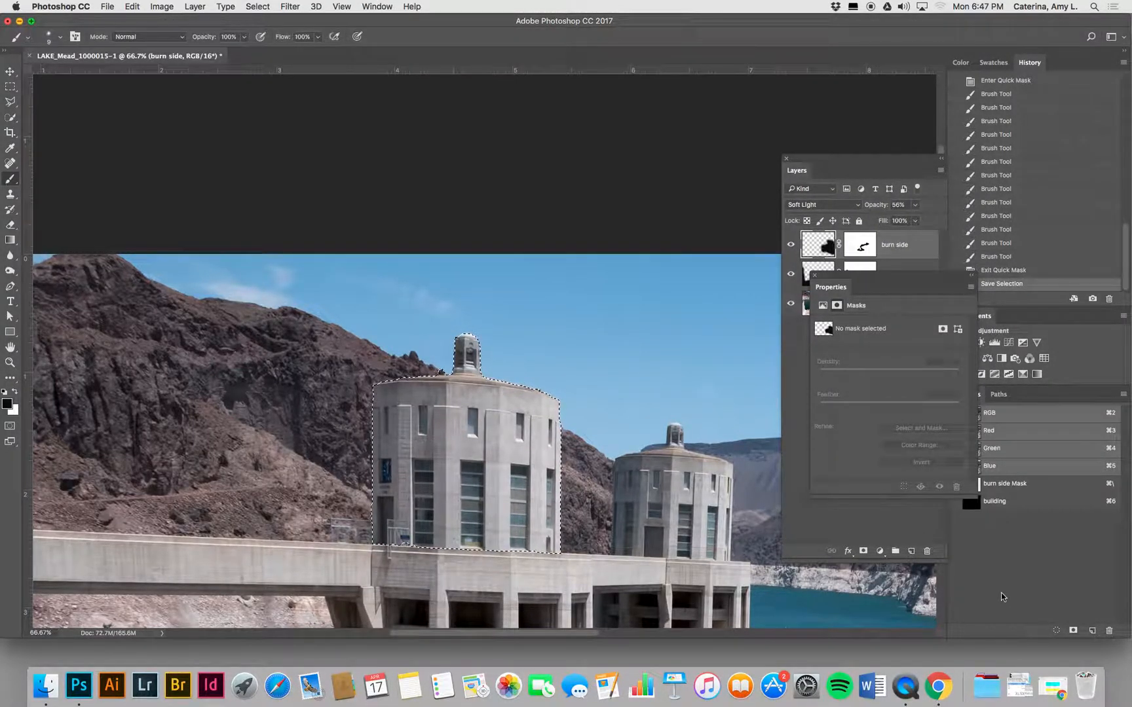
left_click_drag(872, 275, 827, 277)
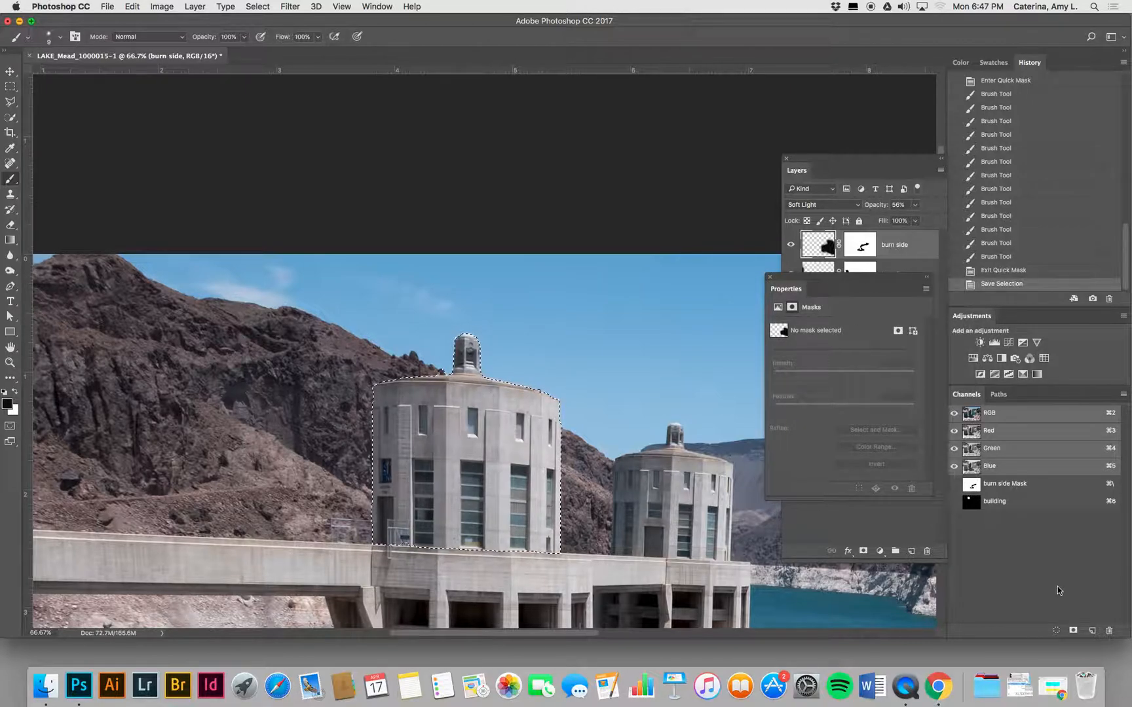
left_click(995, 502)
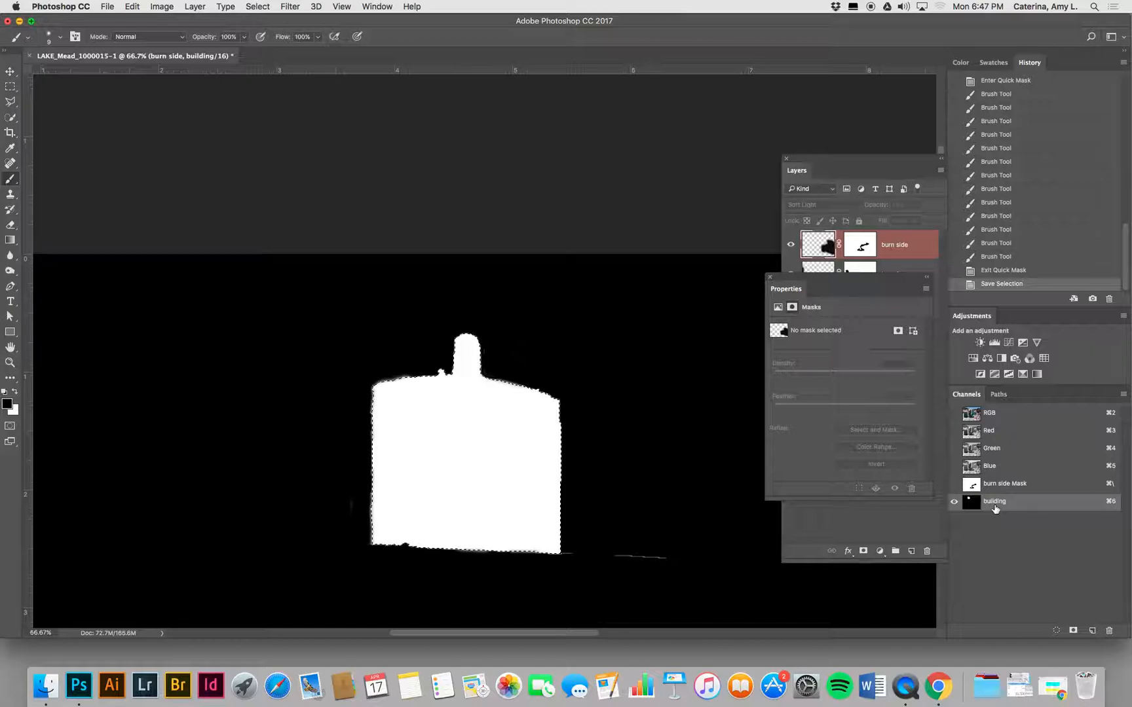
left_click(988, 414)
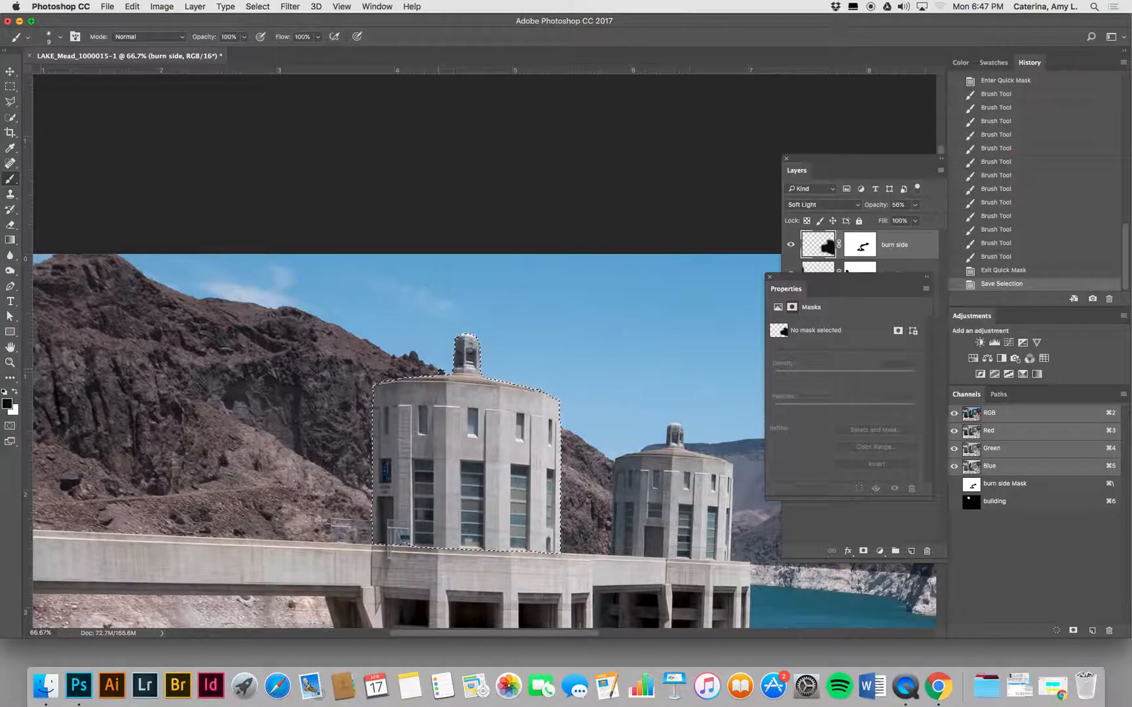
key("super+equal")
key("super+equal")
key("super+equal")
key("super+equal")
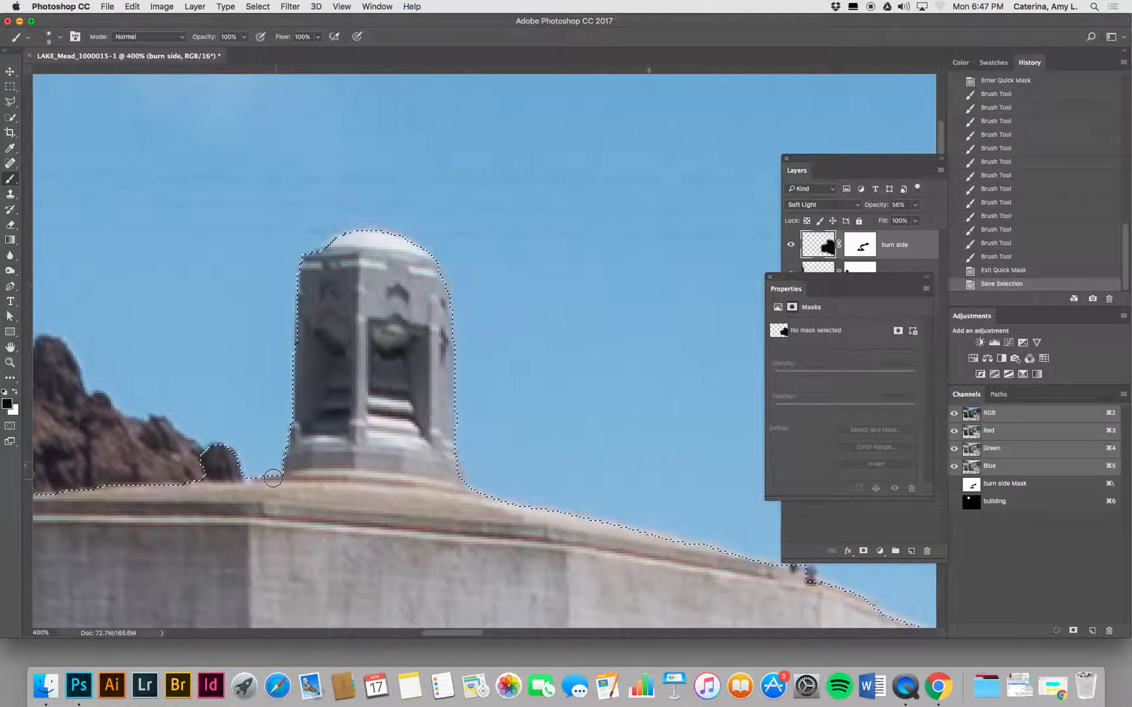
- Subtract the dark rock beside the cupola's base from the building selection with the Polygonal Lasso
key("l")
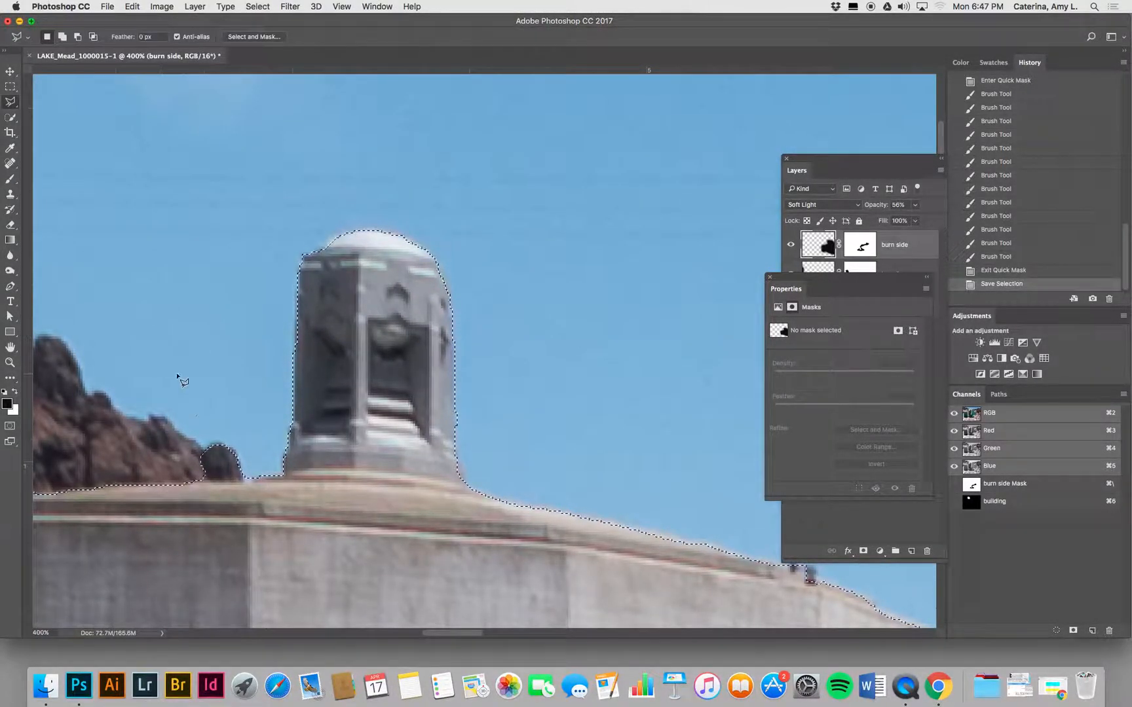
left_click(203, 436)
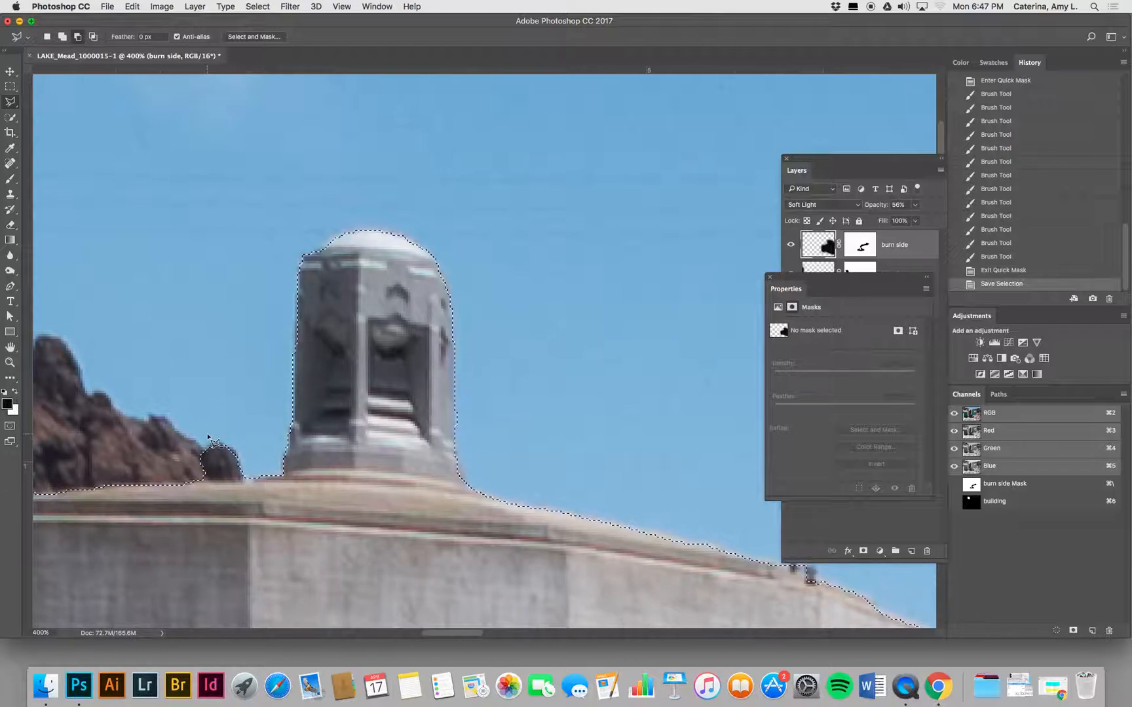
left_click(200, 480)
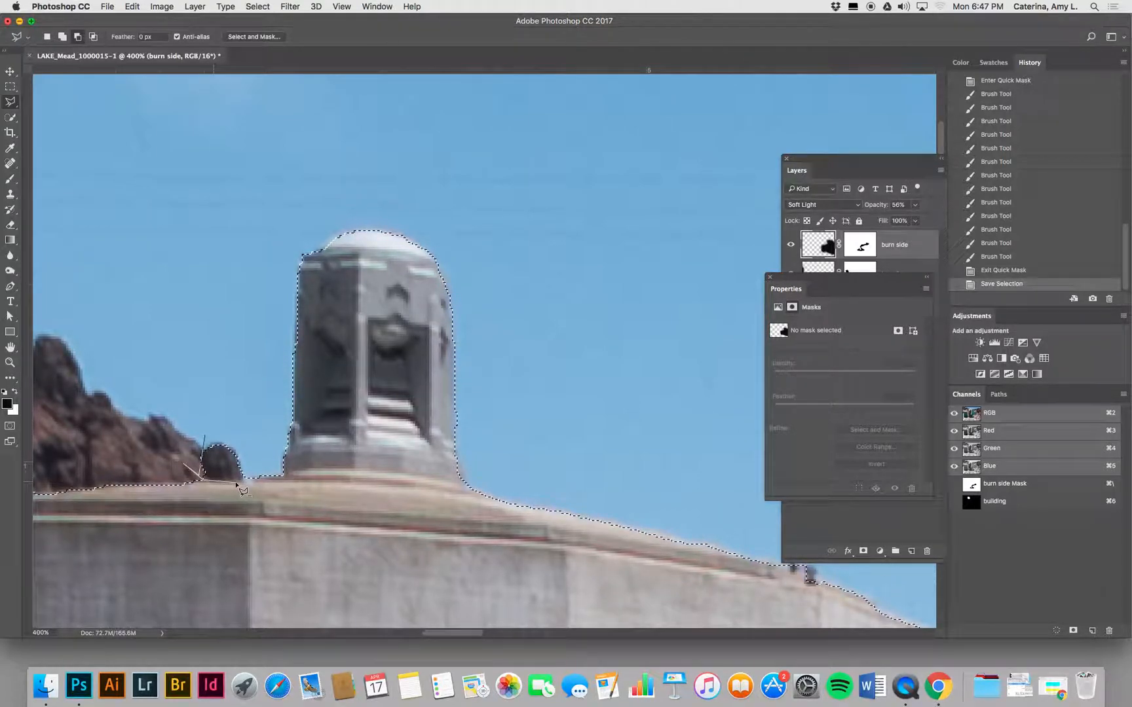
left_click(250, 485)
left_click(203, 435)
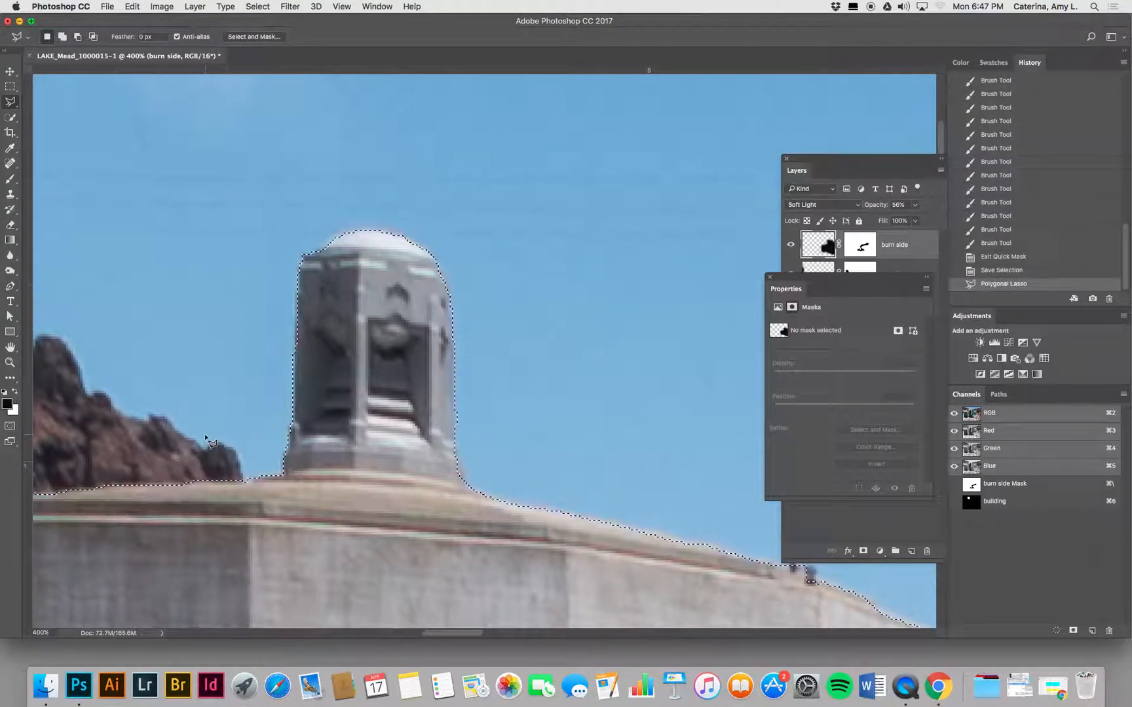
- Add a Curves adjustment layer masked by the building selection and pull its RGB curve down to strongly darken the tower
key("super+minus")
key("super+minus")
key("super+minus")
key("super+minus")
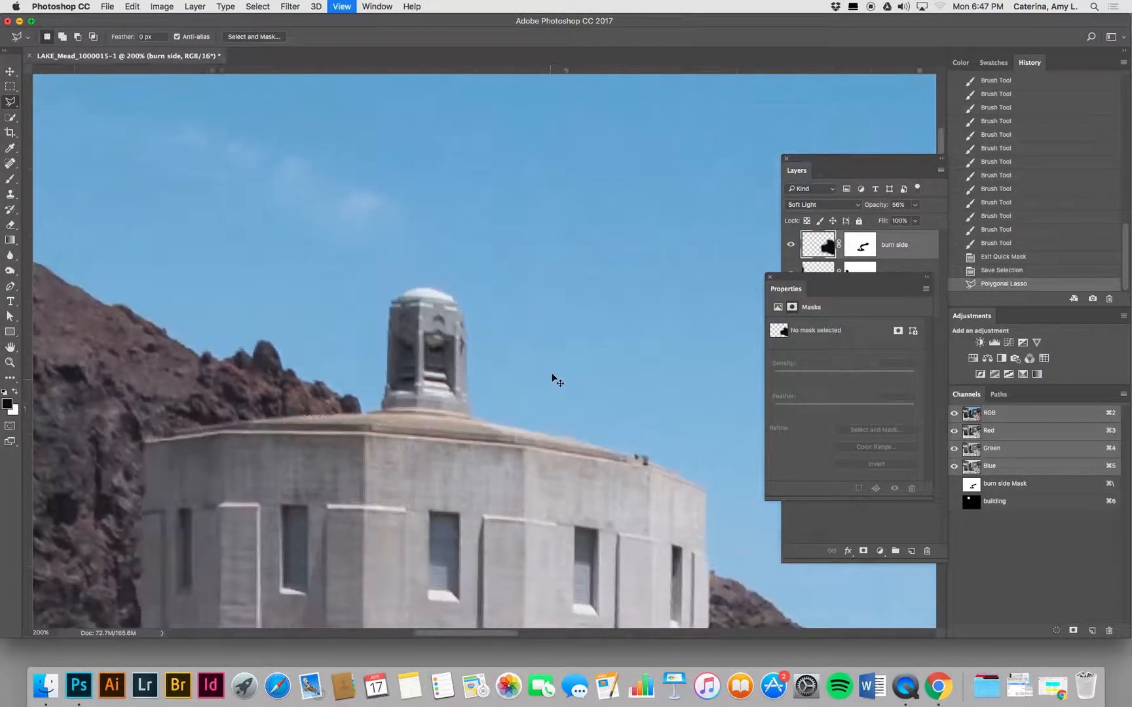
mouse_move(840, 281)
left_mouse_down()
mouse_move(872, 335)
mouse_move(876, 371)
left_mouse_up()
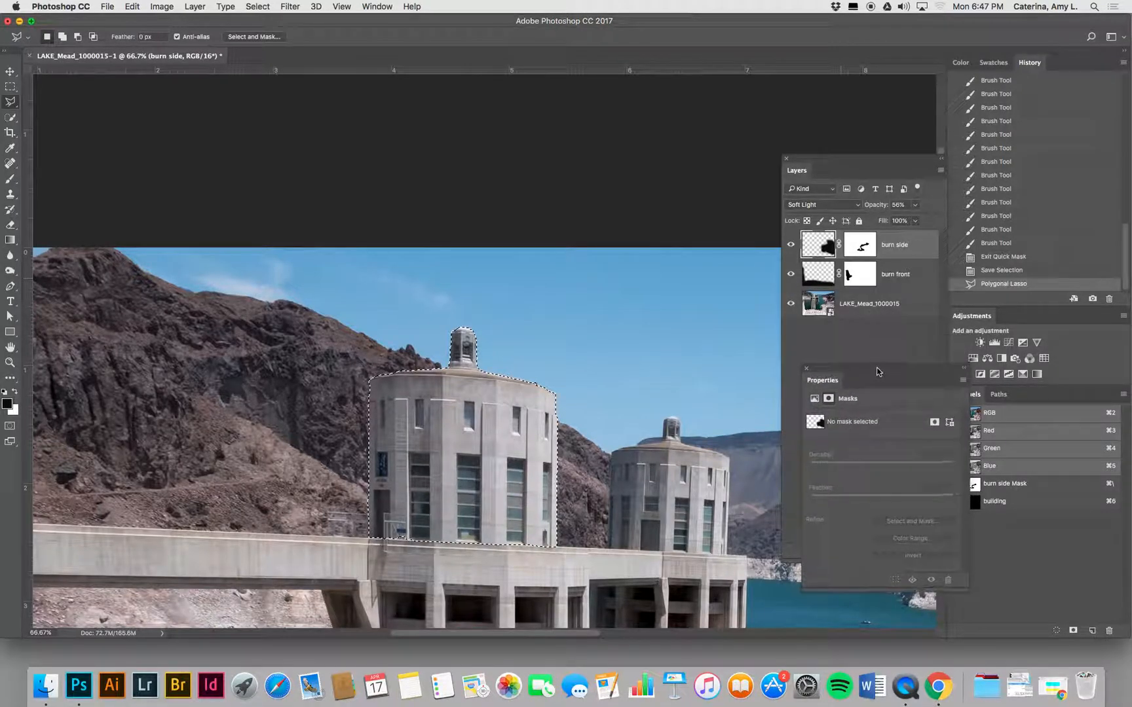
left_click(1010, 343)
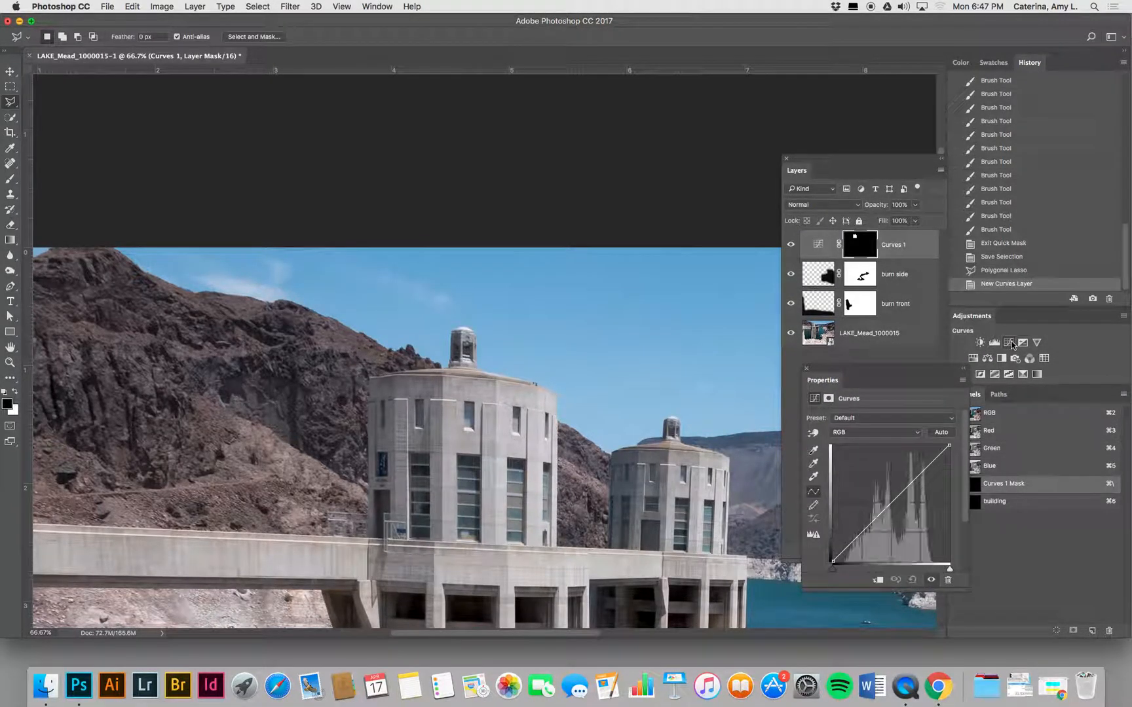
left_click_drag(909, 489, 919, 518)
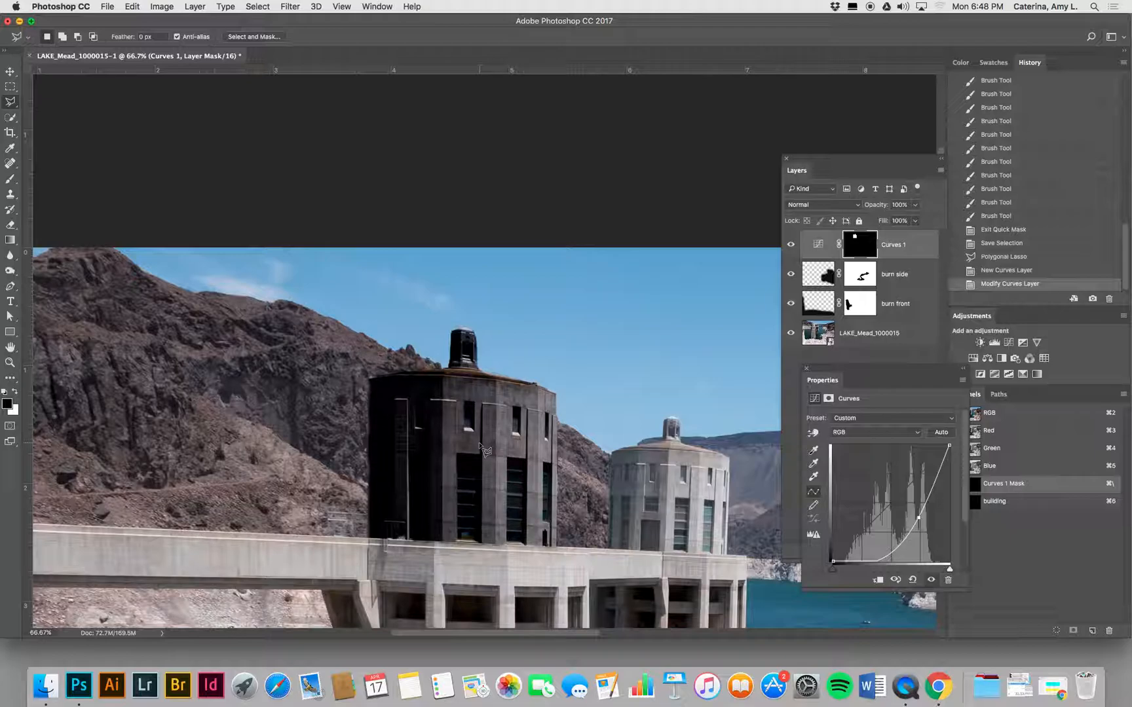
- Disable the Curves layer's mask to view the adjustment across the whole photo, and re-enable the mask
key("super+minus")
key("super+minus")
key("super+minus")
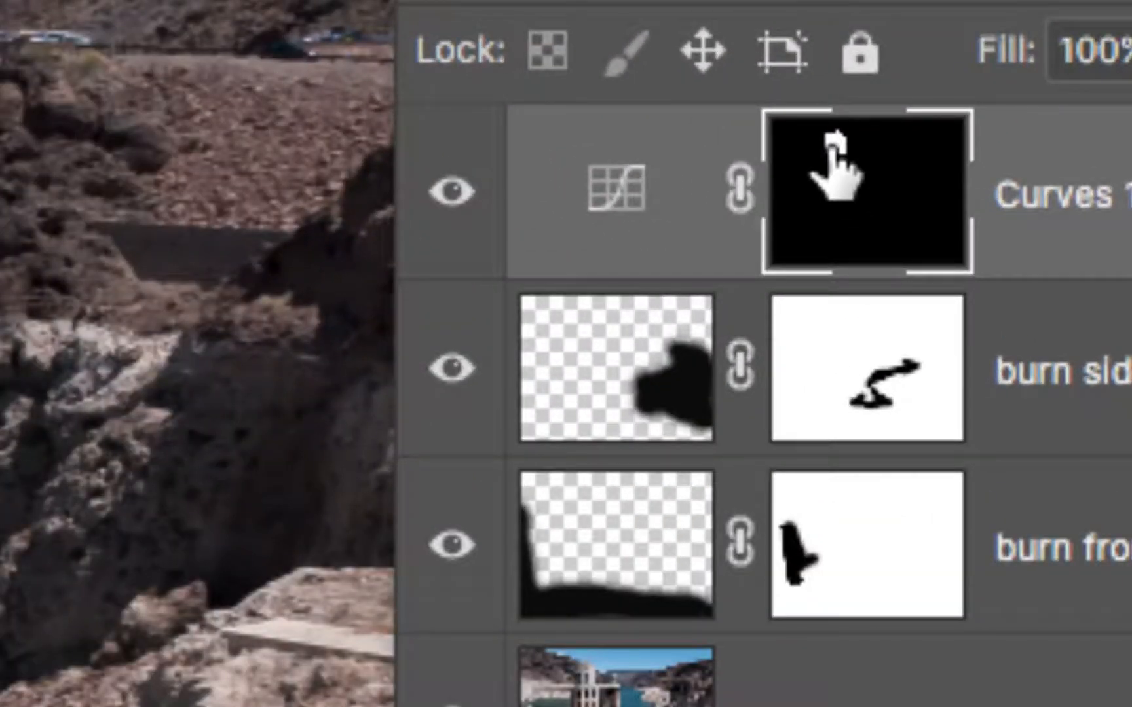
right_click(837, 145)
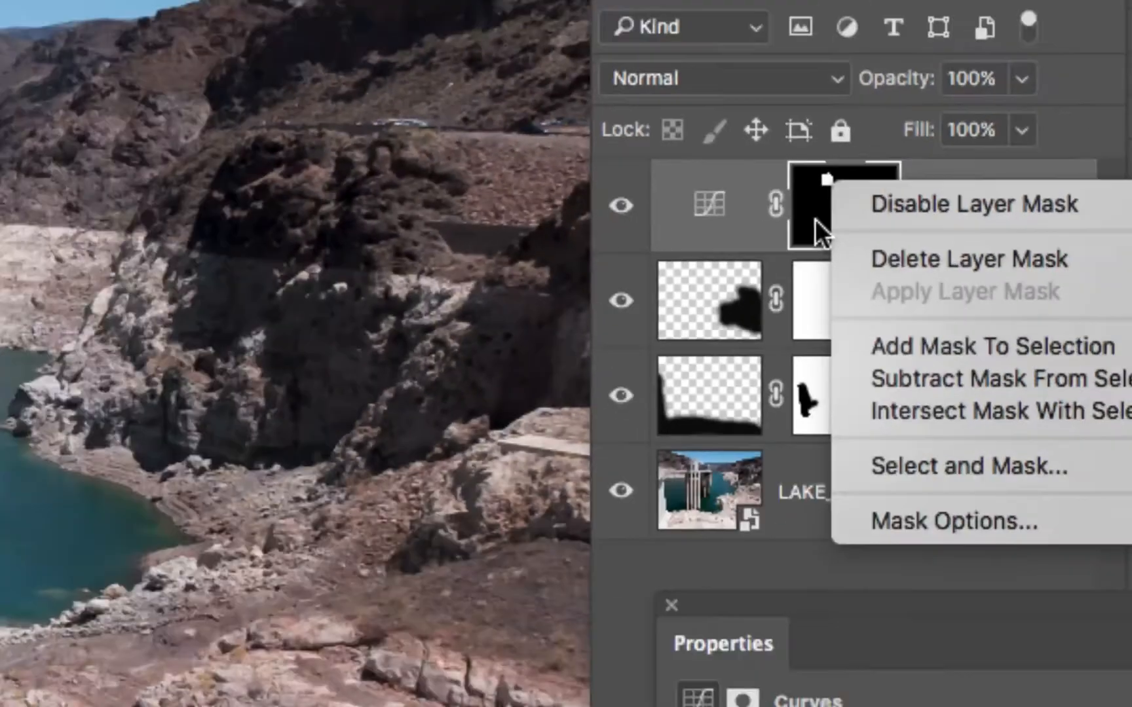
left_click(814, 216)
right_click(820, 207)
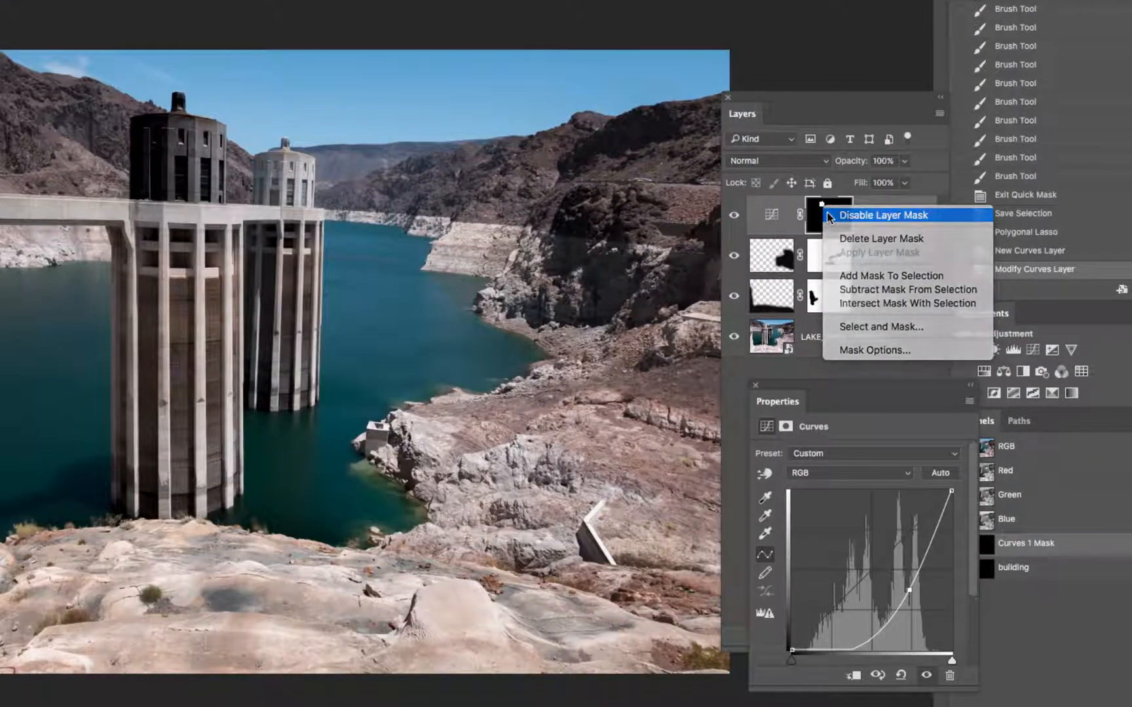
left_click(891, 214)
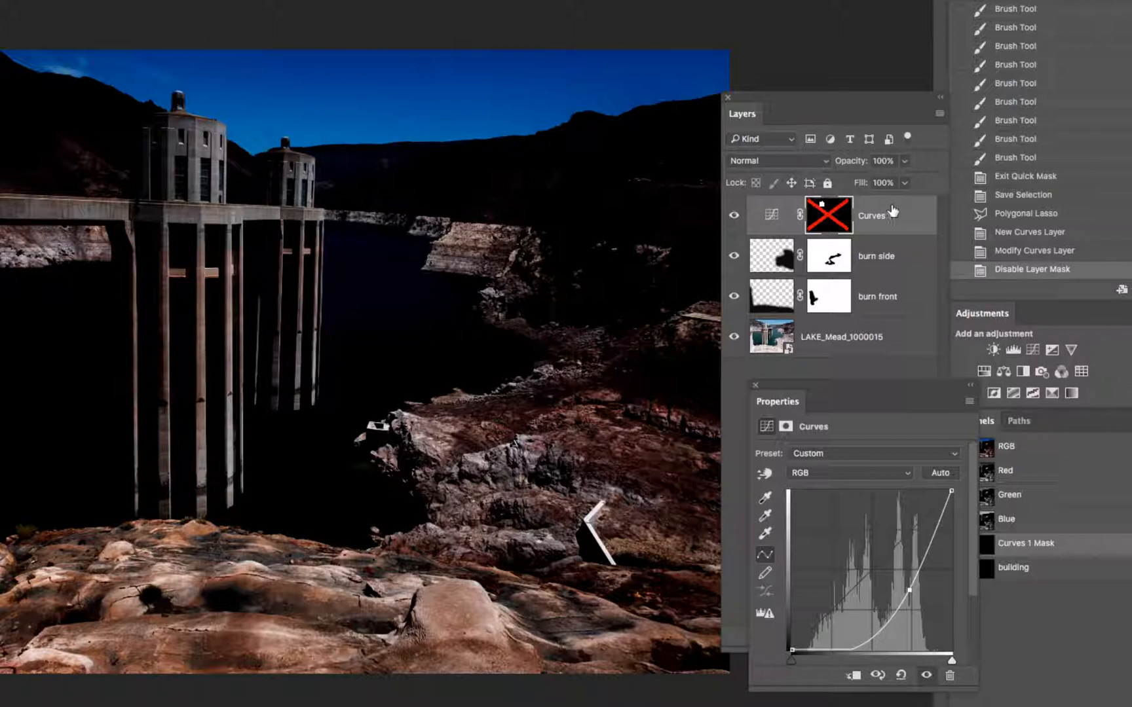
left_click(841, 219, "shift")
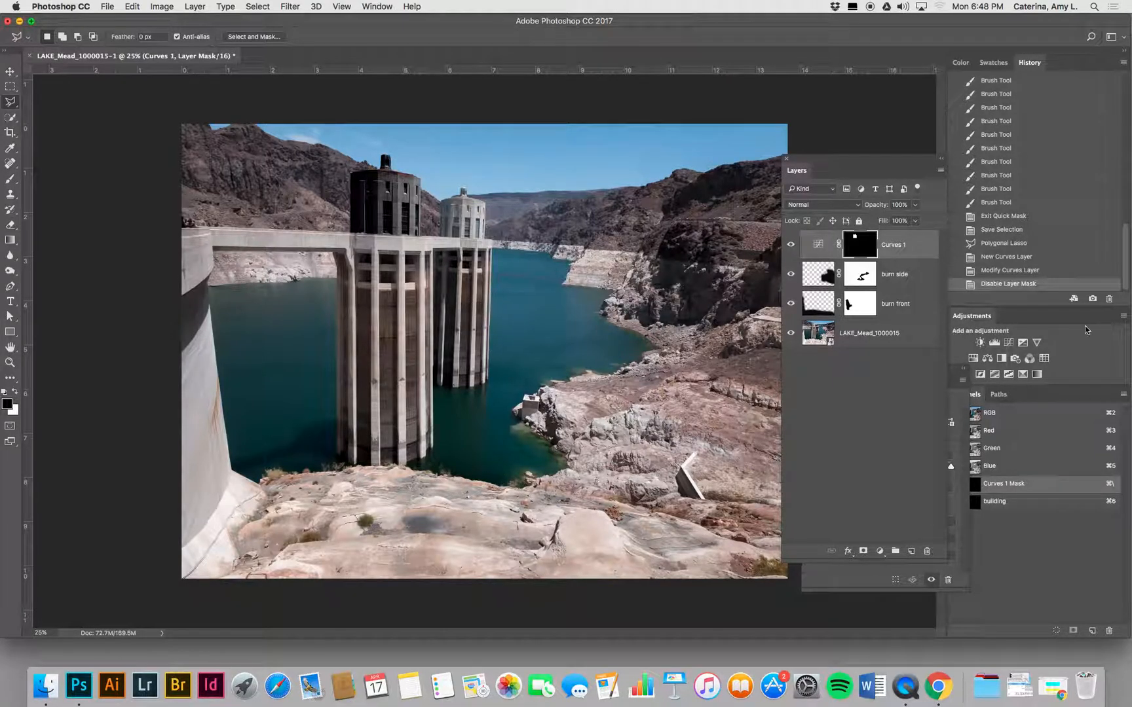
- Add a Hue/Saturation adjustment layer above the Curves layer and set the Greens saturation to -90
left_click(972, 359)
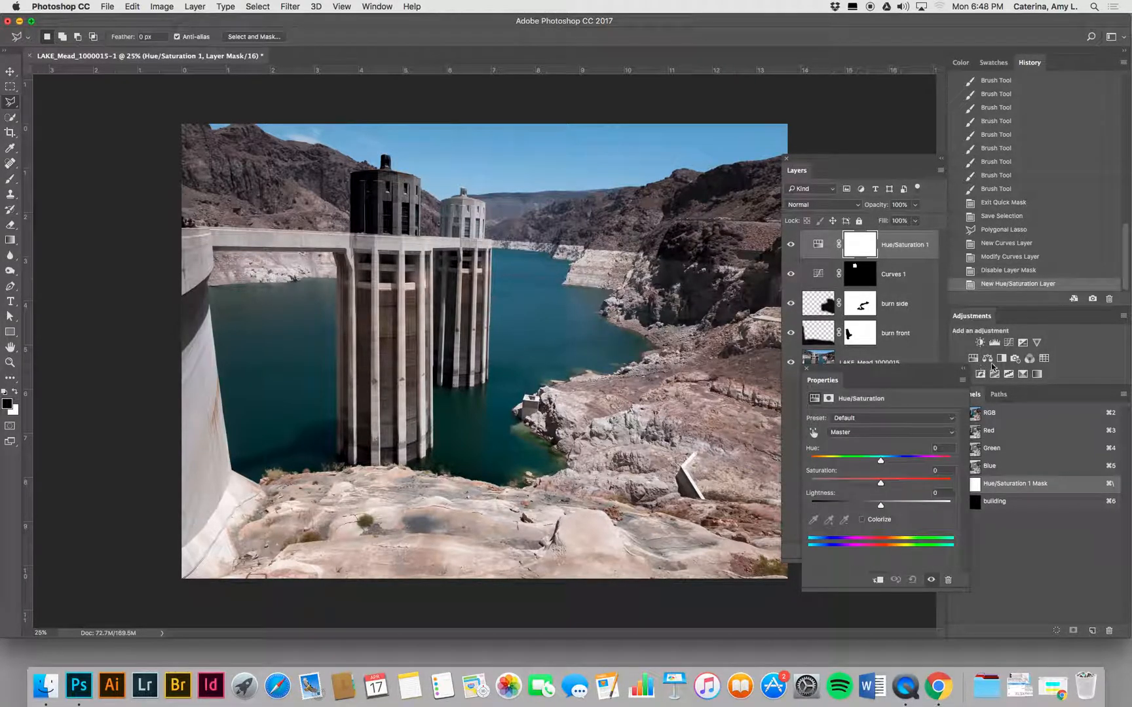
left_click(853, 433)
left_click(874, 462)
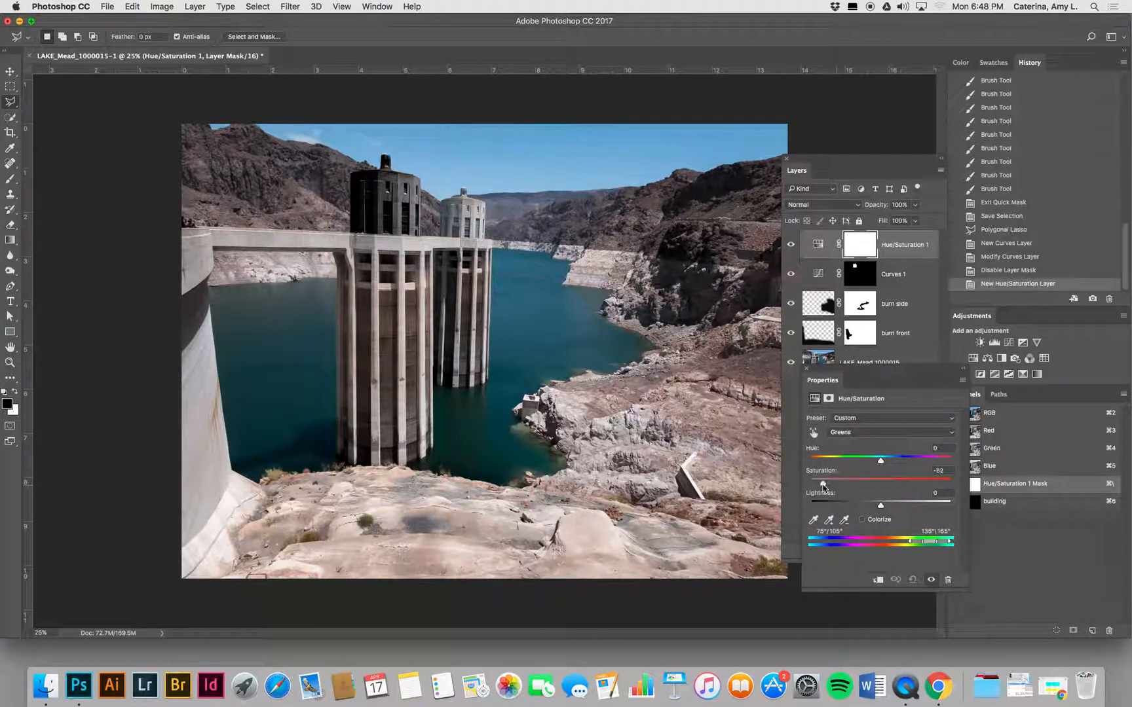
left_click_drag(940, 488, 866, 485)
left_click_drag(817, 498, 817, 497)
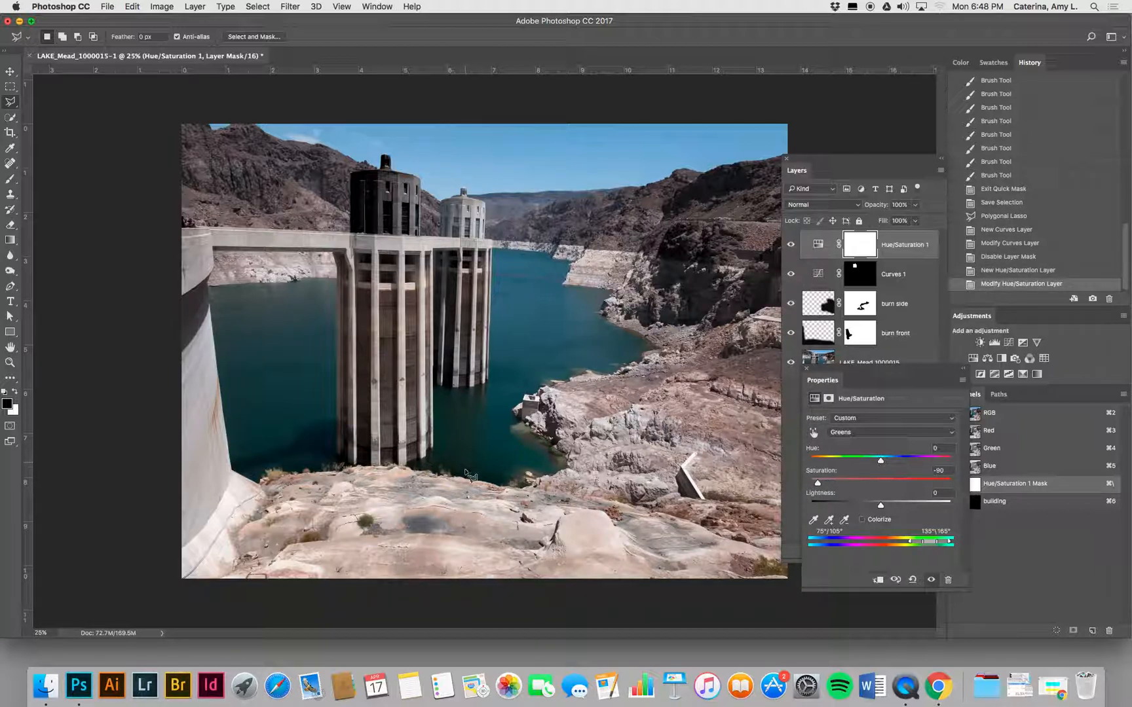
- Mask the Hue/Saturation effect off the rocks, sky and towers with a black 700 px brush
key("b")
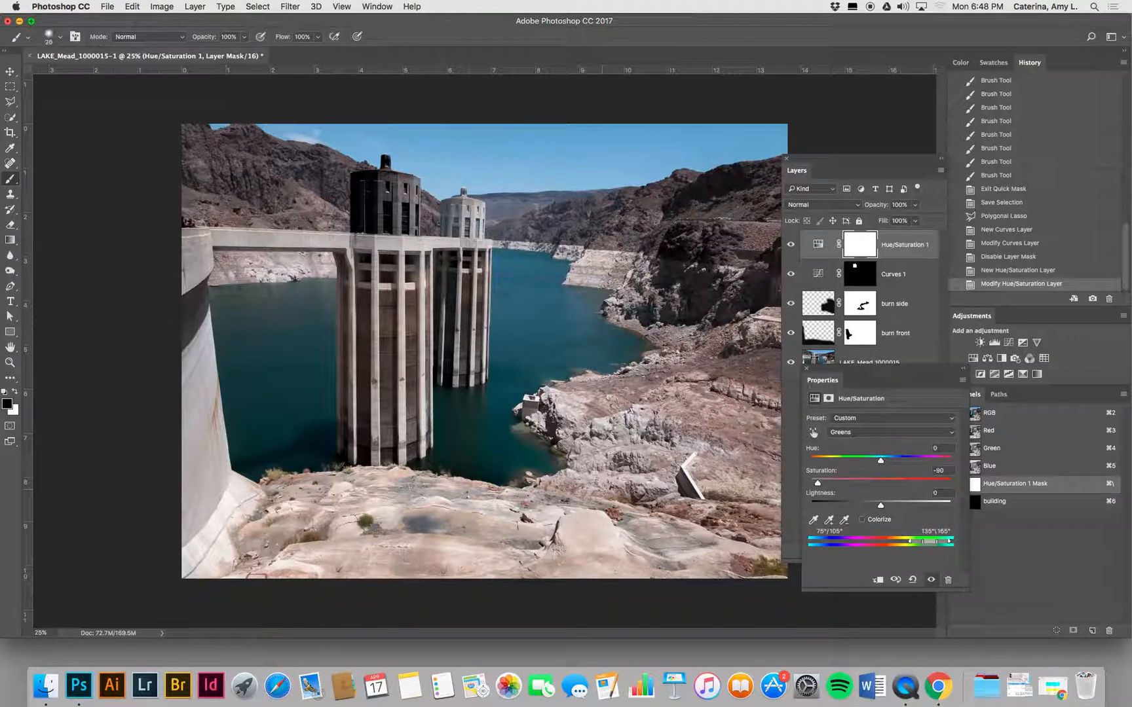
key("bracketright")
key("bracketright")
key("bracketright")
mouse_move(655, 387)
left_mouse_down()
mouse_move(704, 370)
mouse_move(717, 401)
left_mouse_up()
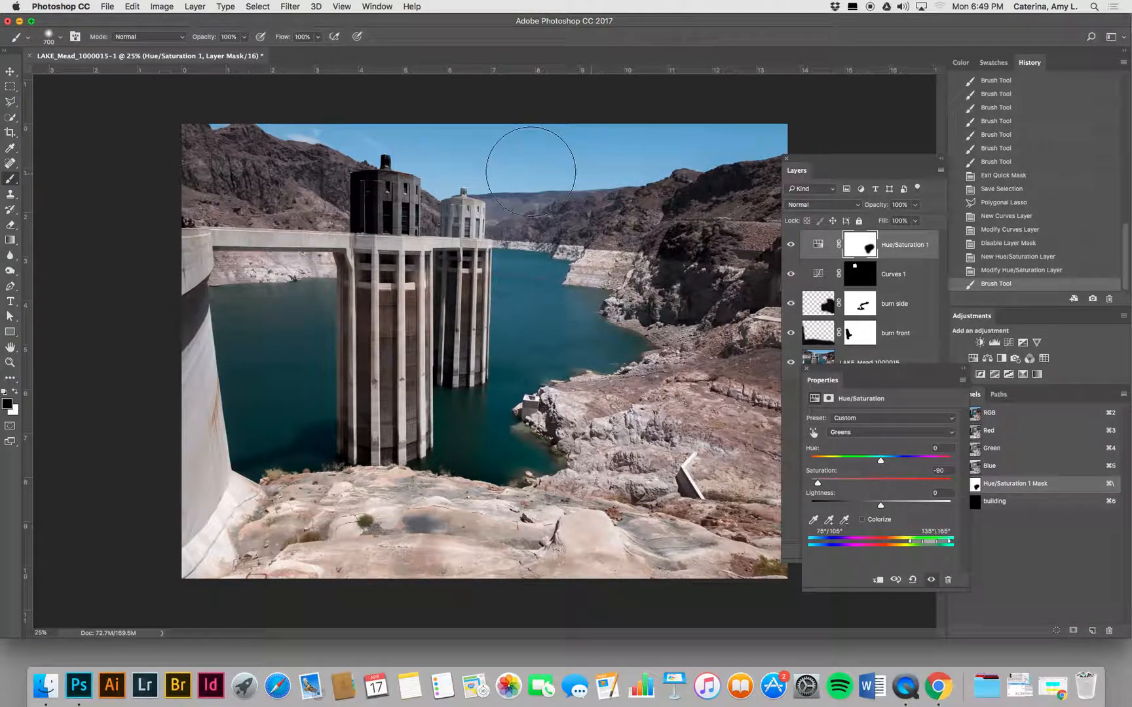
left_click_drag(723, 105, 757, 128)
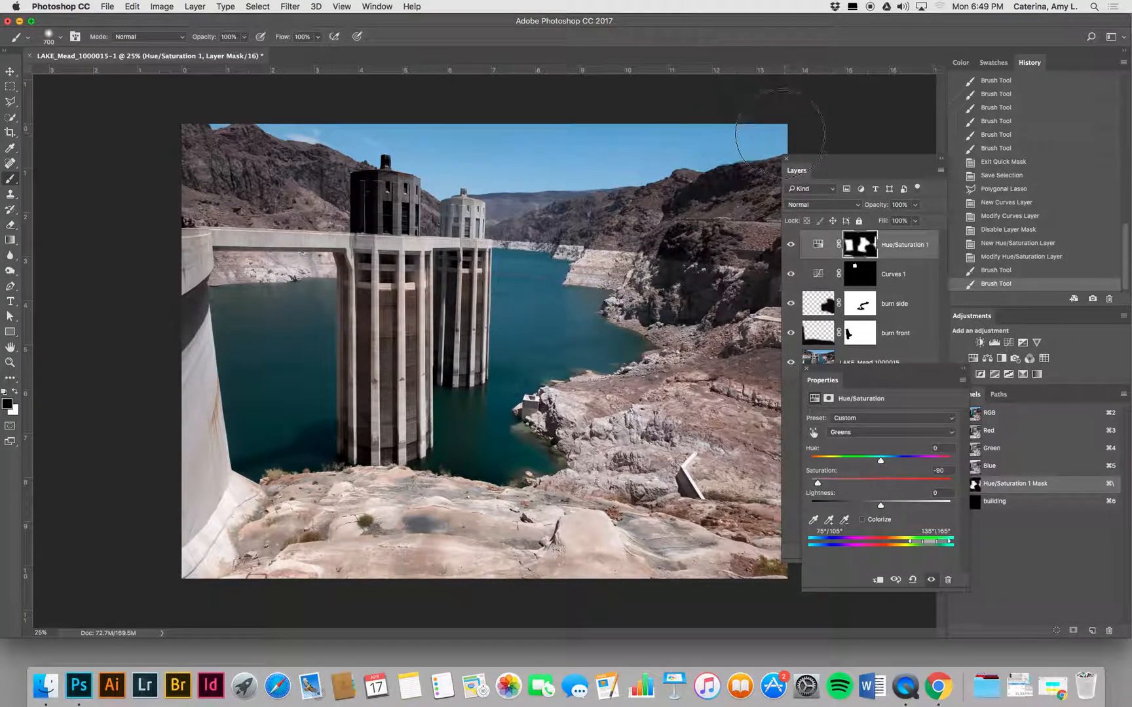
mouse_move(652, 229)
left_mouse_down()
mouse_move(616, 237)
mouse_move(766, 328)
mouse_move(753, 195)
left_mouse_up()
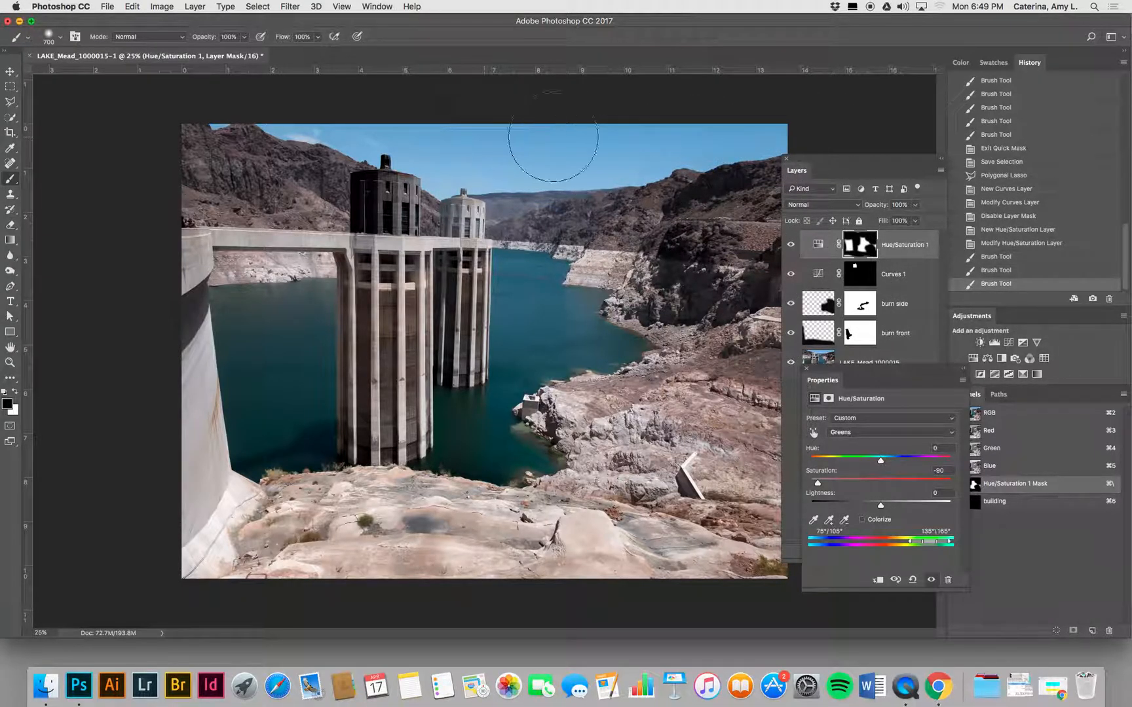
left_click(578, 200)
mouse_move(331, 215)
left_mouse_down()
mouse_move(347, 207)
mouse_move(367, 367)
left_mouse_up()
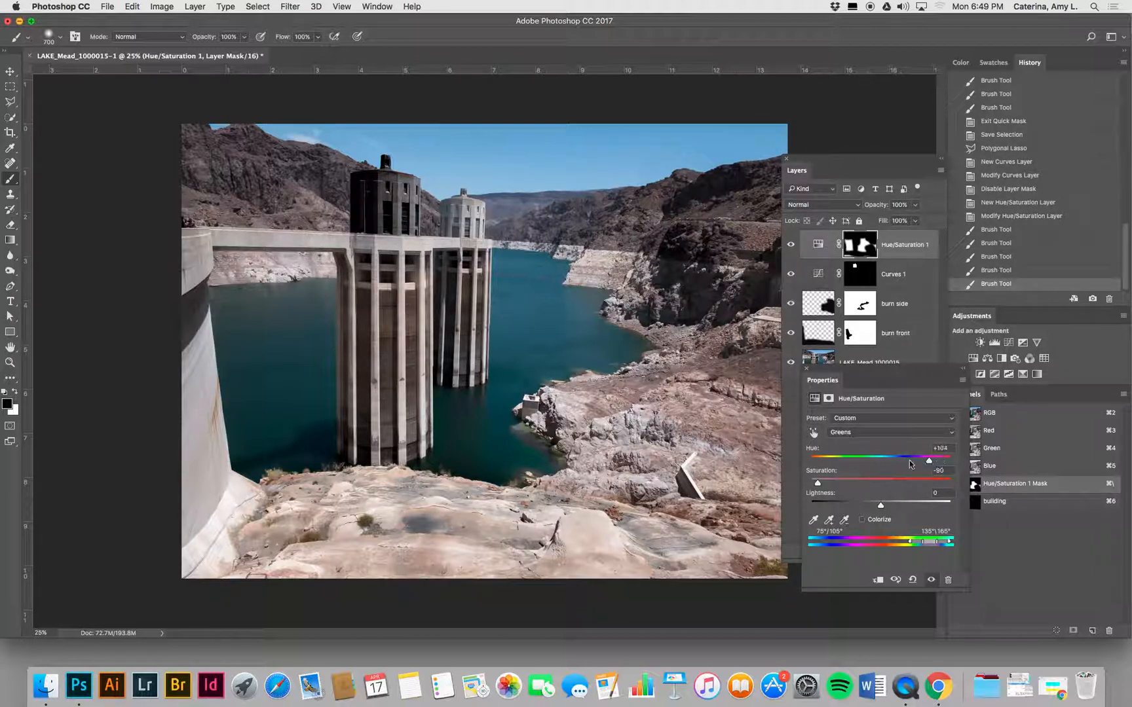
- Set the Hue/Saturation layer's Greens hue to +180 and its Master hue to -102
left_click_drag(877, 463, 953, 460)
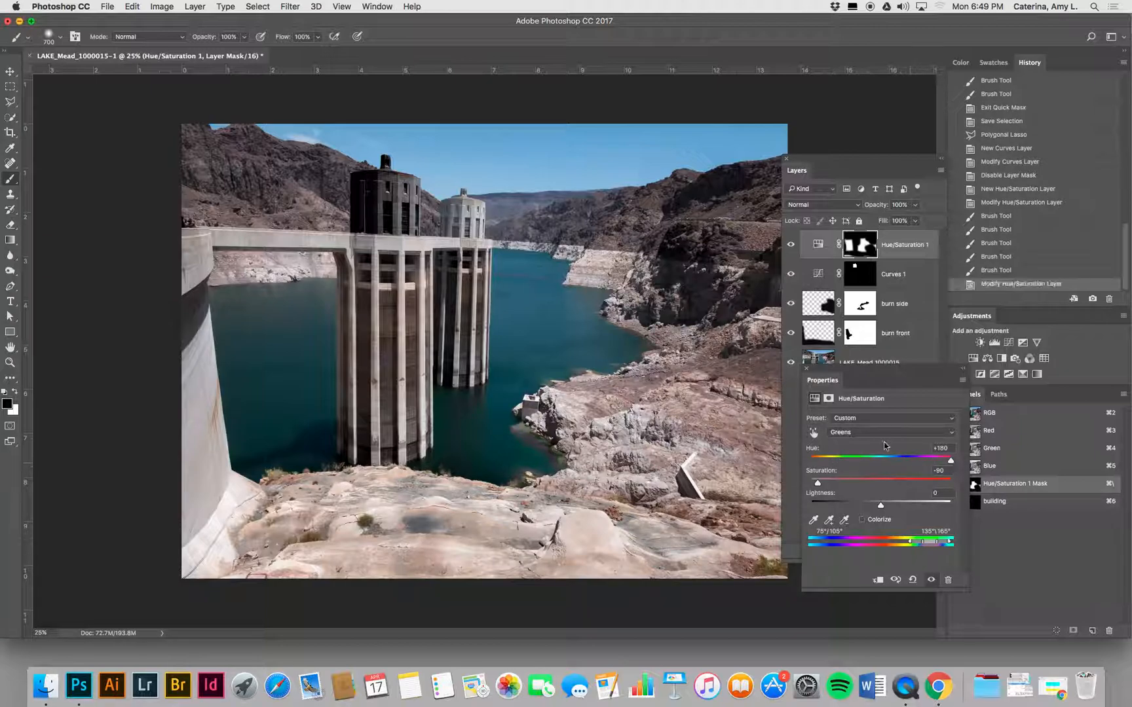
left_click(857, 439)
left_click(851, 398)
left_click_drag(880, 458, 833, 458)
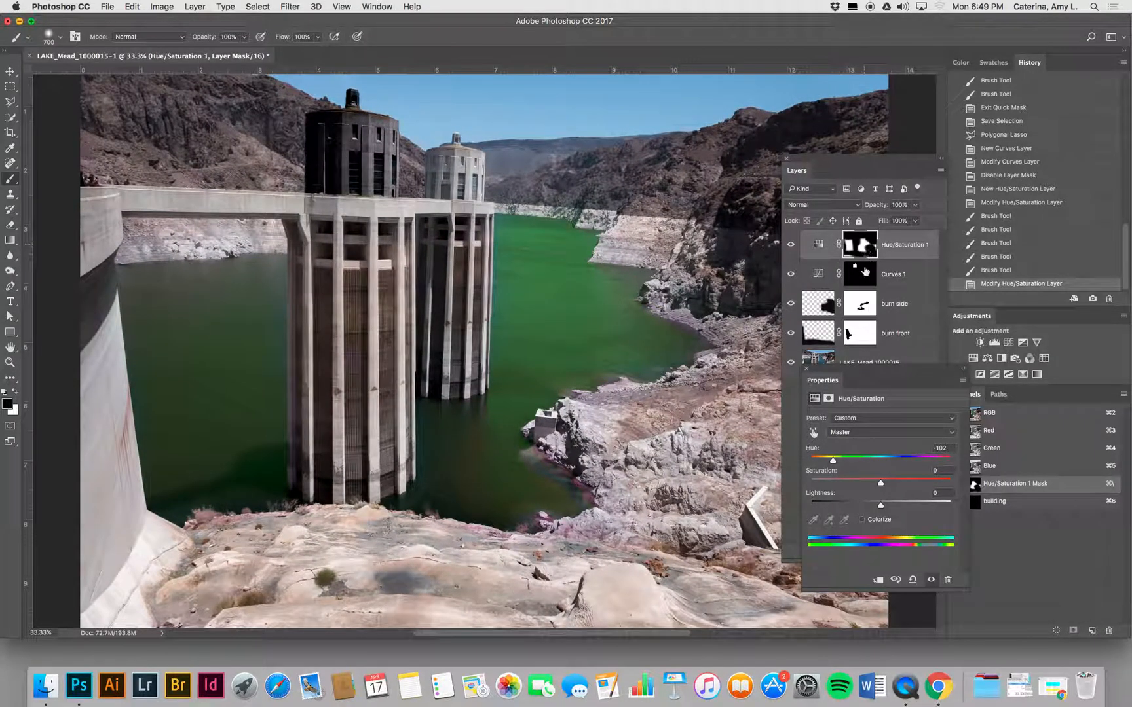
- Reposition and widen the Layers panel, and set its thumbnails to the largest size
scroll(648, 350, "right", 10)
key("bracketleft")
key("bracketleft")
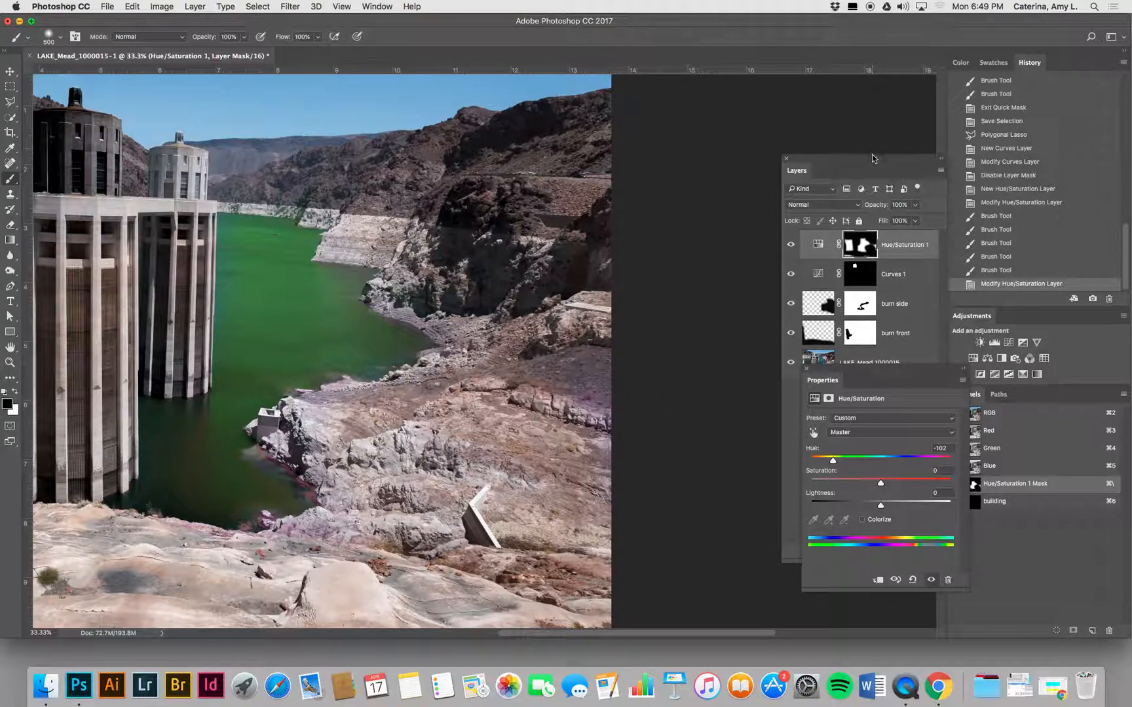
left_click_drag(871, 157, 823, 125)
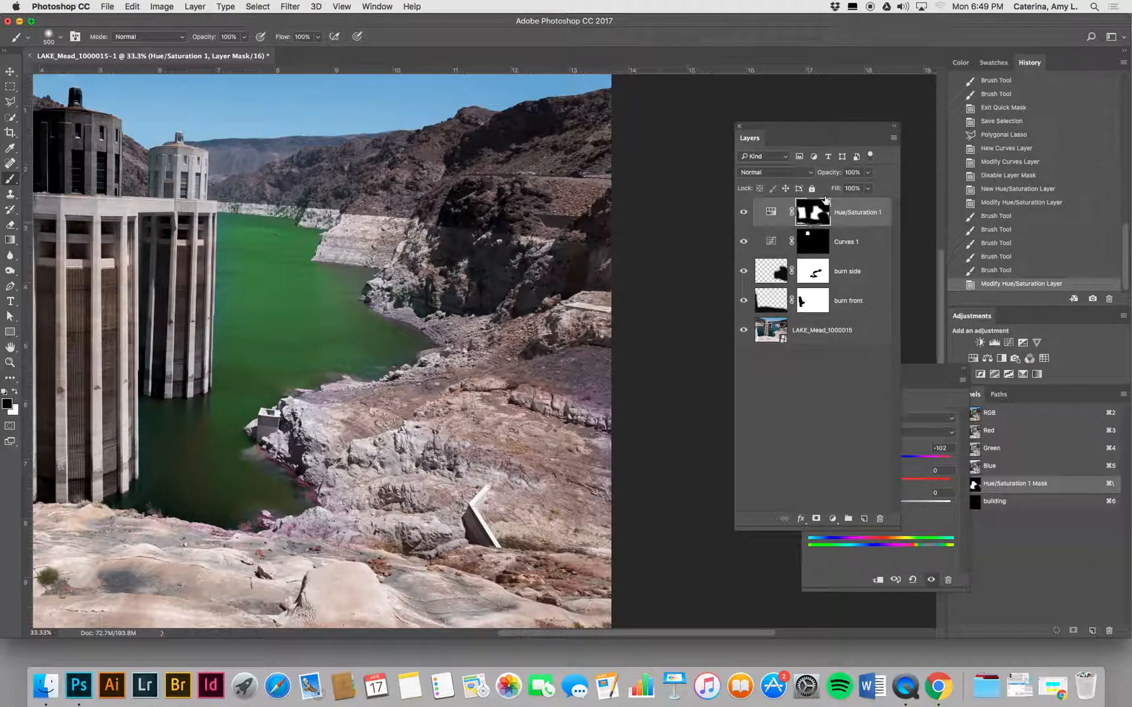
left_click(894, 138)
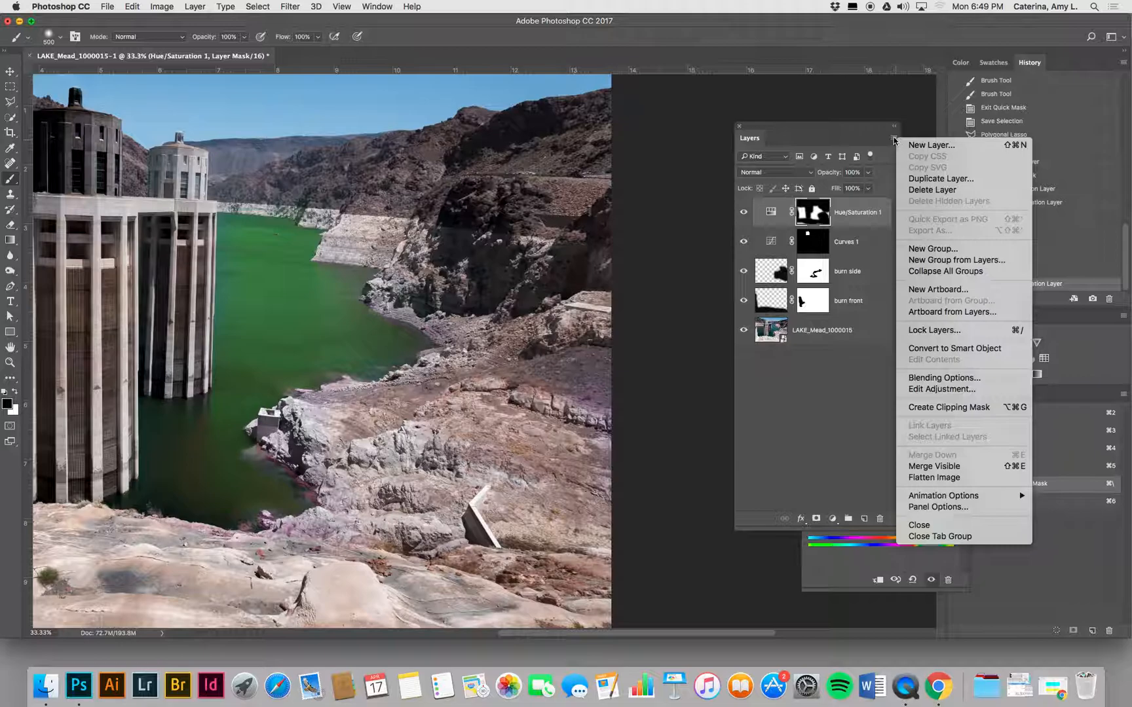
left_click(914, 506)
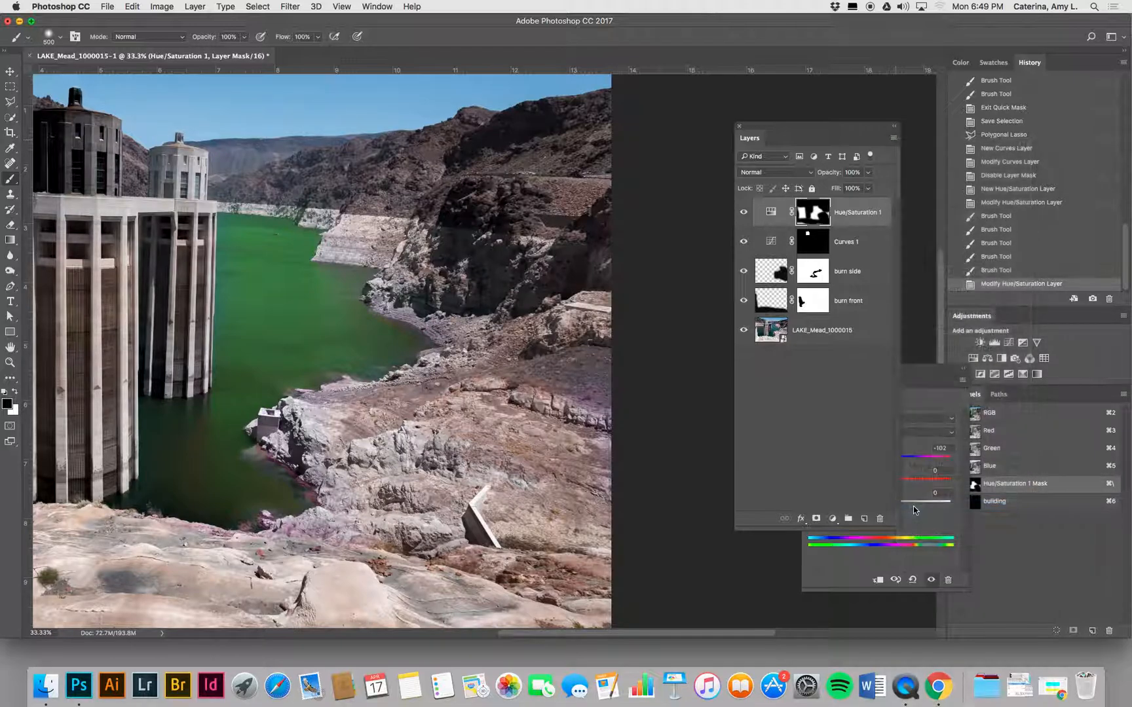
left_click(483, 316)
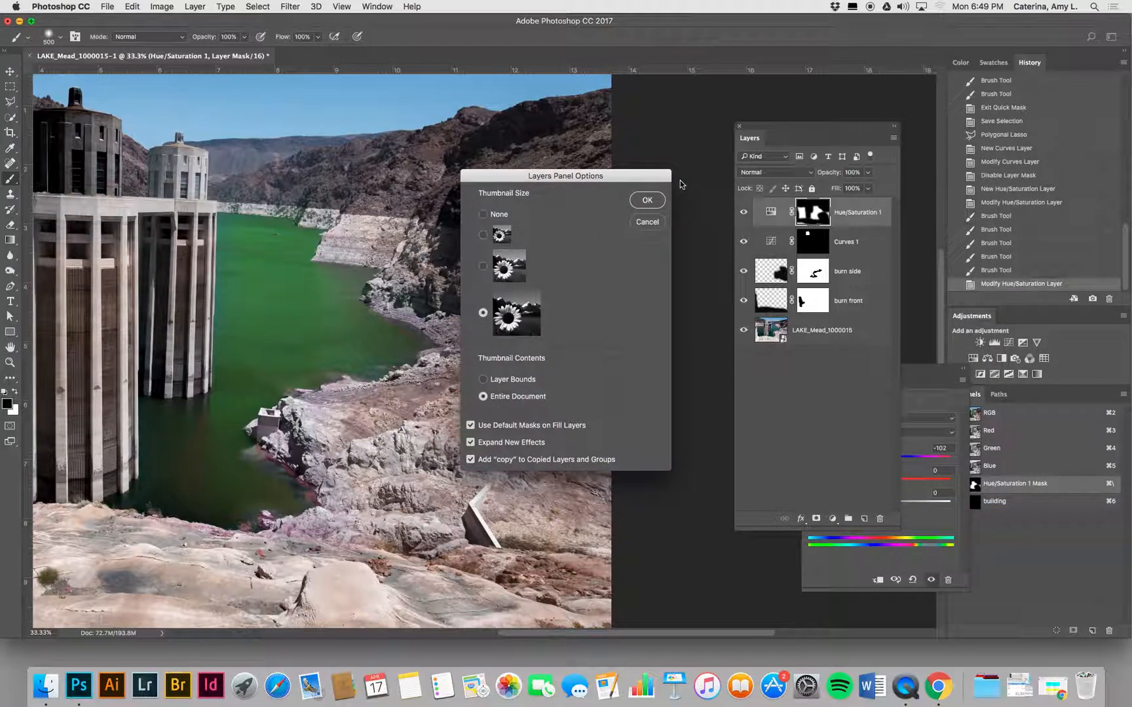
left_click(648, 200)
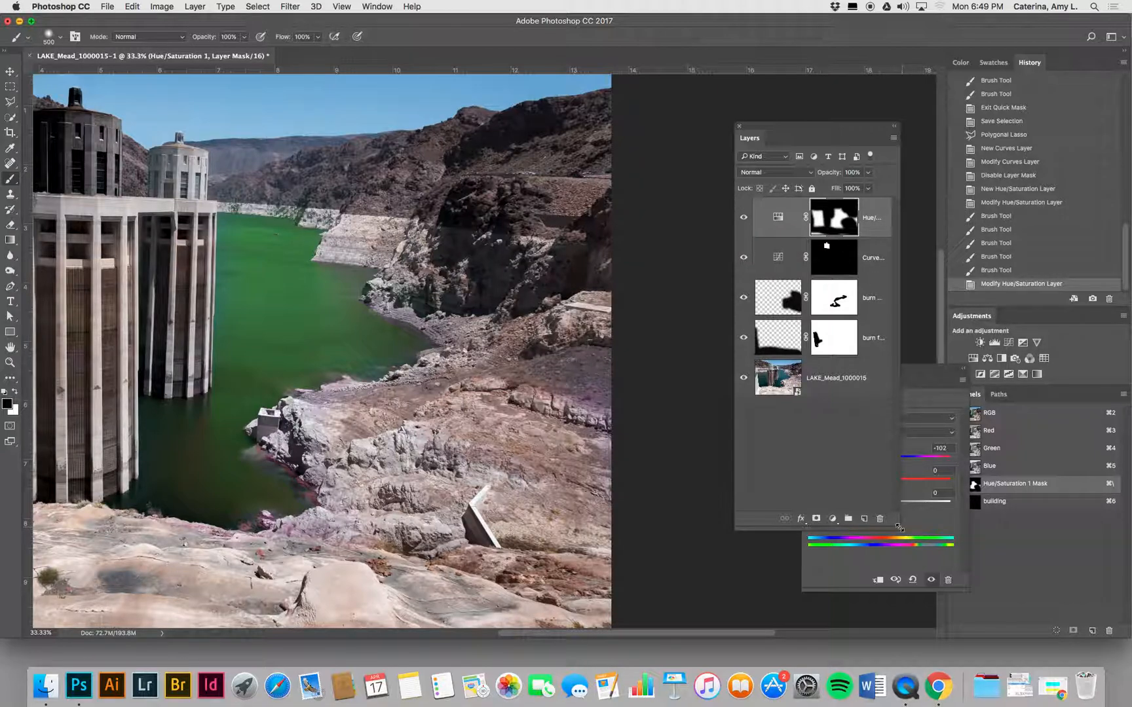
left_click_drag(899, 528, 1004, 517)
- Mask the purple tint off the rocky slope and the shoreline on the Hue/Saturation mask with smaller black brushes down to 250 px
key("bracketleft")
key("bracketleft")
key("bracketleft")
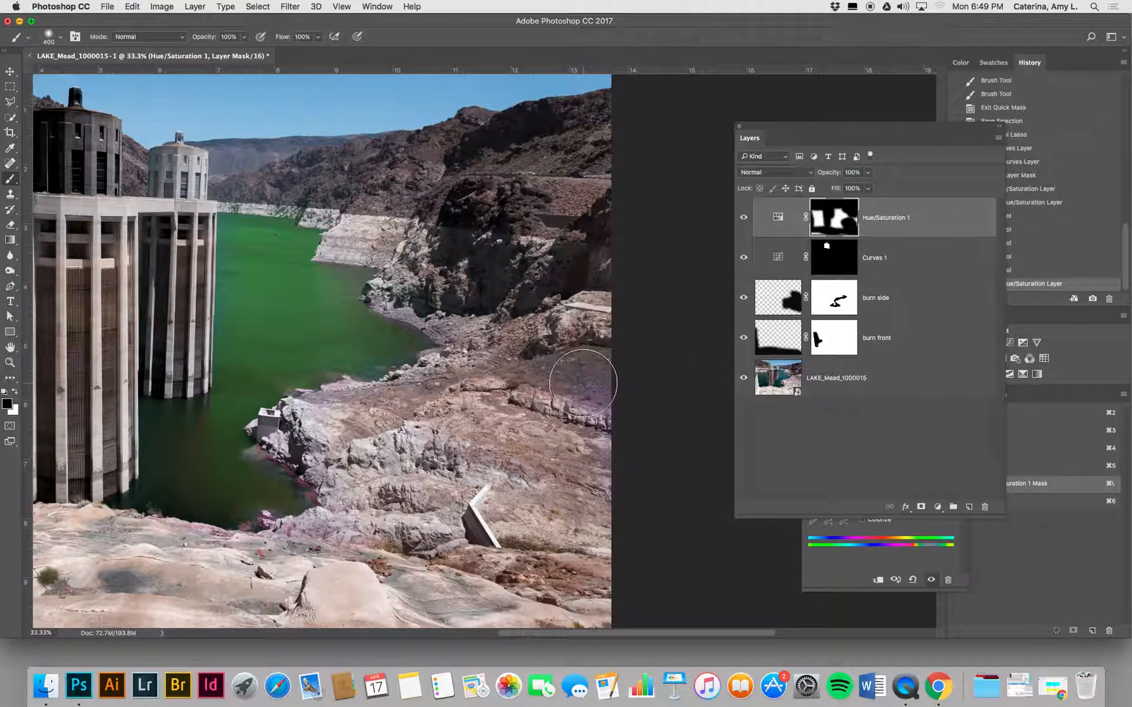
mouse_move(576, 463)
left_mouse_down()
mouse_move(539, 296)
mouse_move(652, 384)
left_mouse_up()
mouse_move(336, 513)
left_mouse_down()
mouse_move(306, 554)
mouse_move(308, 537)
mouse_move(324, 533)
mouse_move(266, 538)
mouse_move(316, 535)
mouse_move(340, 503)
mouse_move(317, 460)
mouse_move(277, 439)
mouse_move(320, 460)
mouse_move(330, 483)
left_mouse_up()
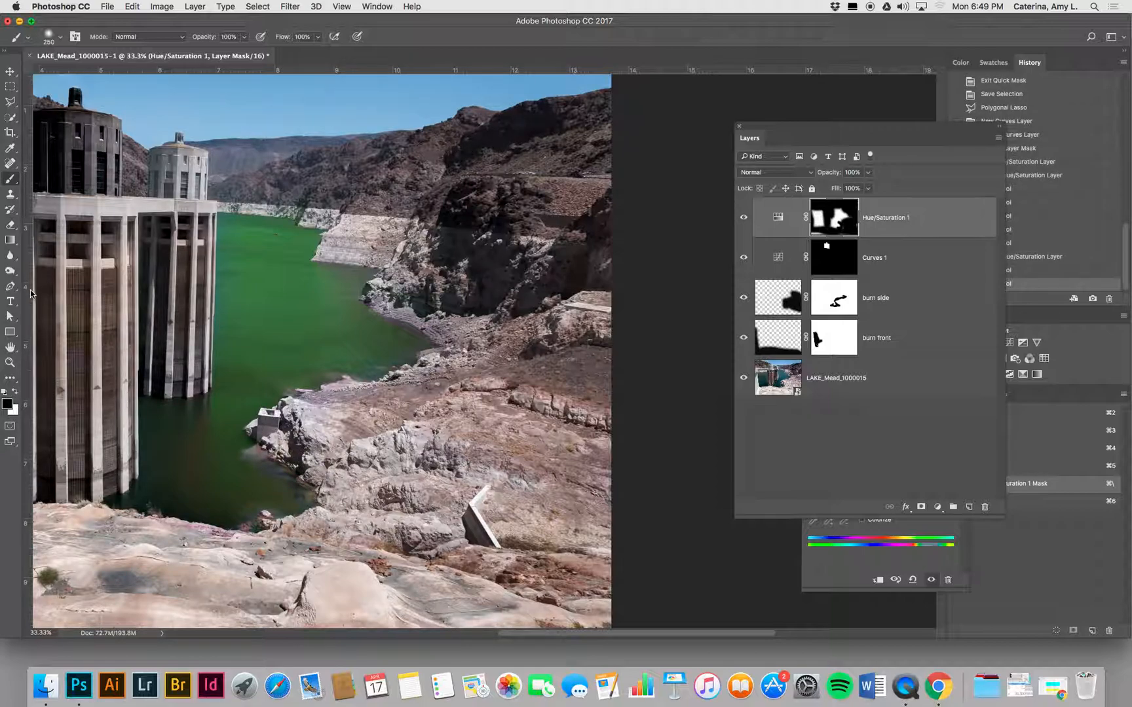
left_click_drag(246, 16, 273, 16)
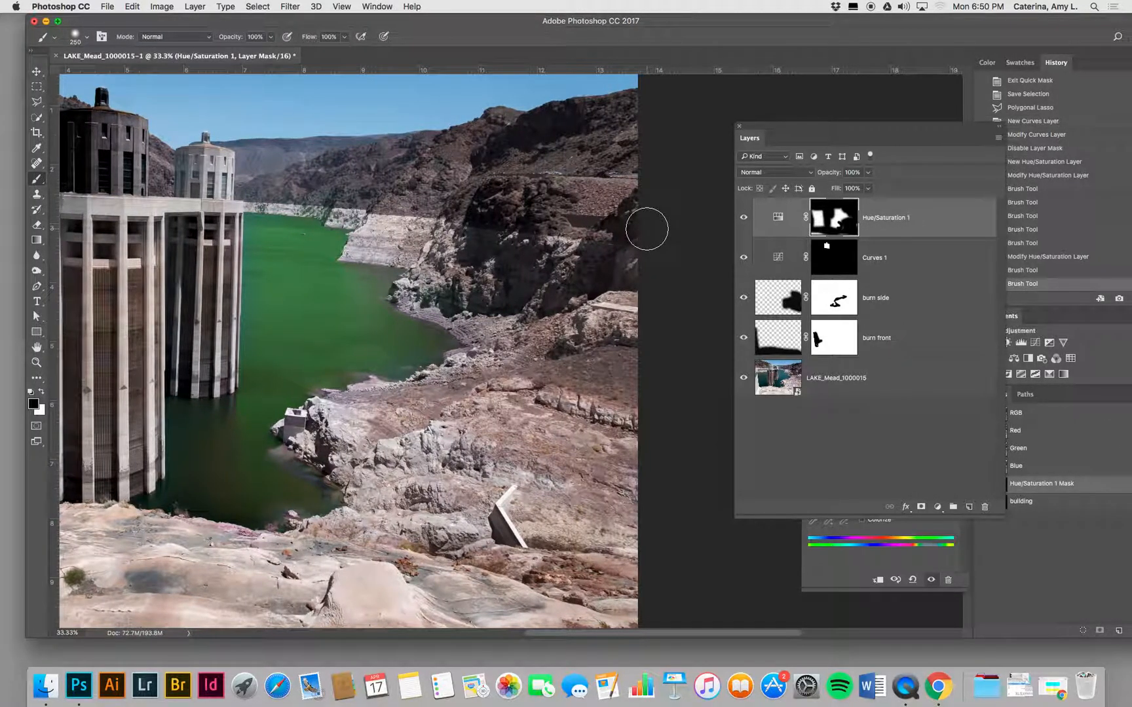